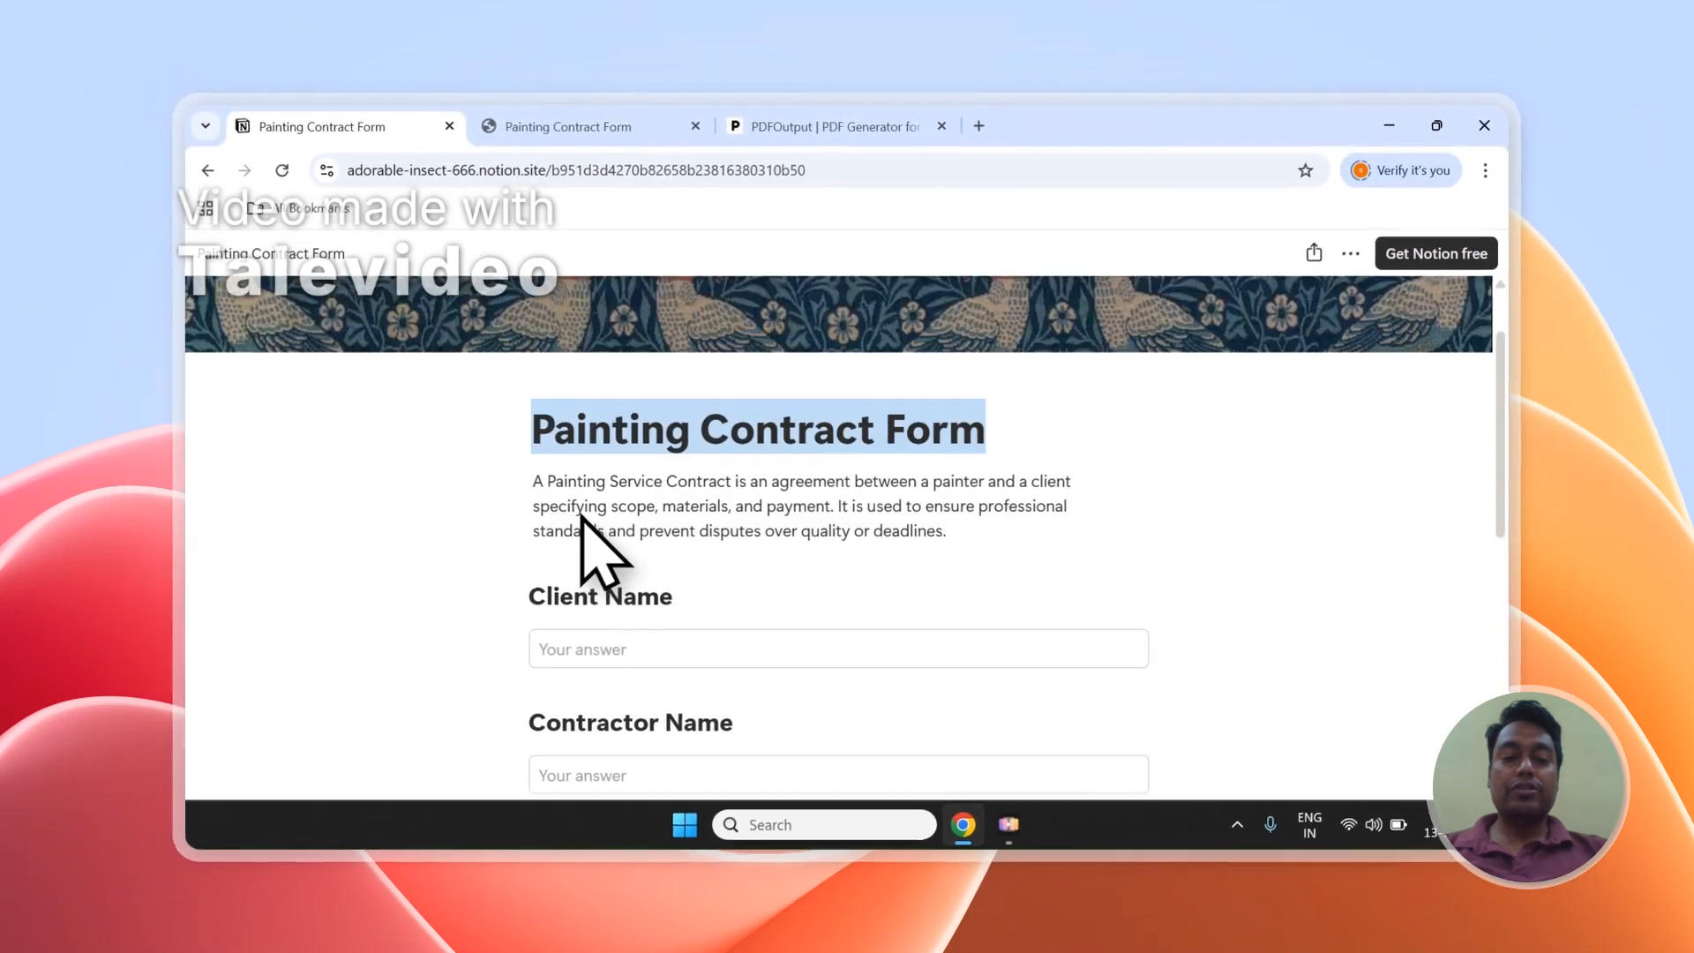
Review the Painting Contract Form down to its end and check the Entry-1 and Entry-2 responses in its Notion database
scroll(584, 529, "down", 10)
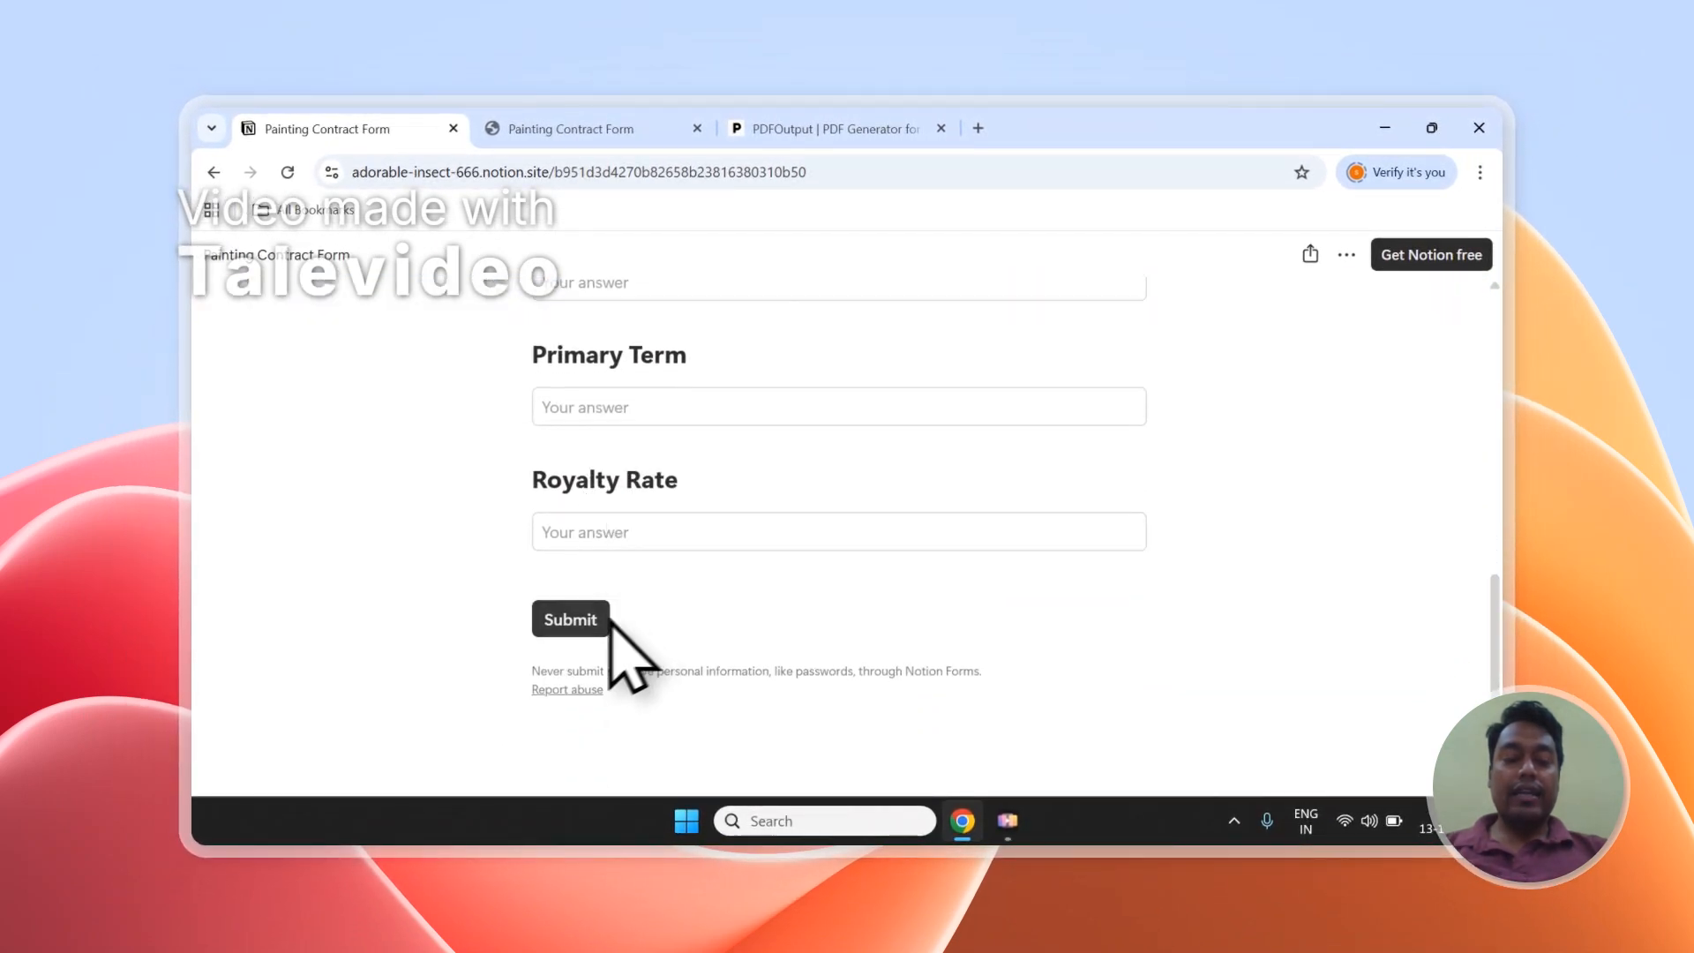
left_click(571, 127)
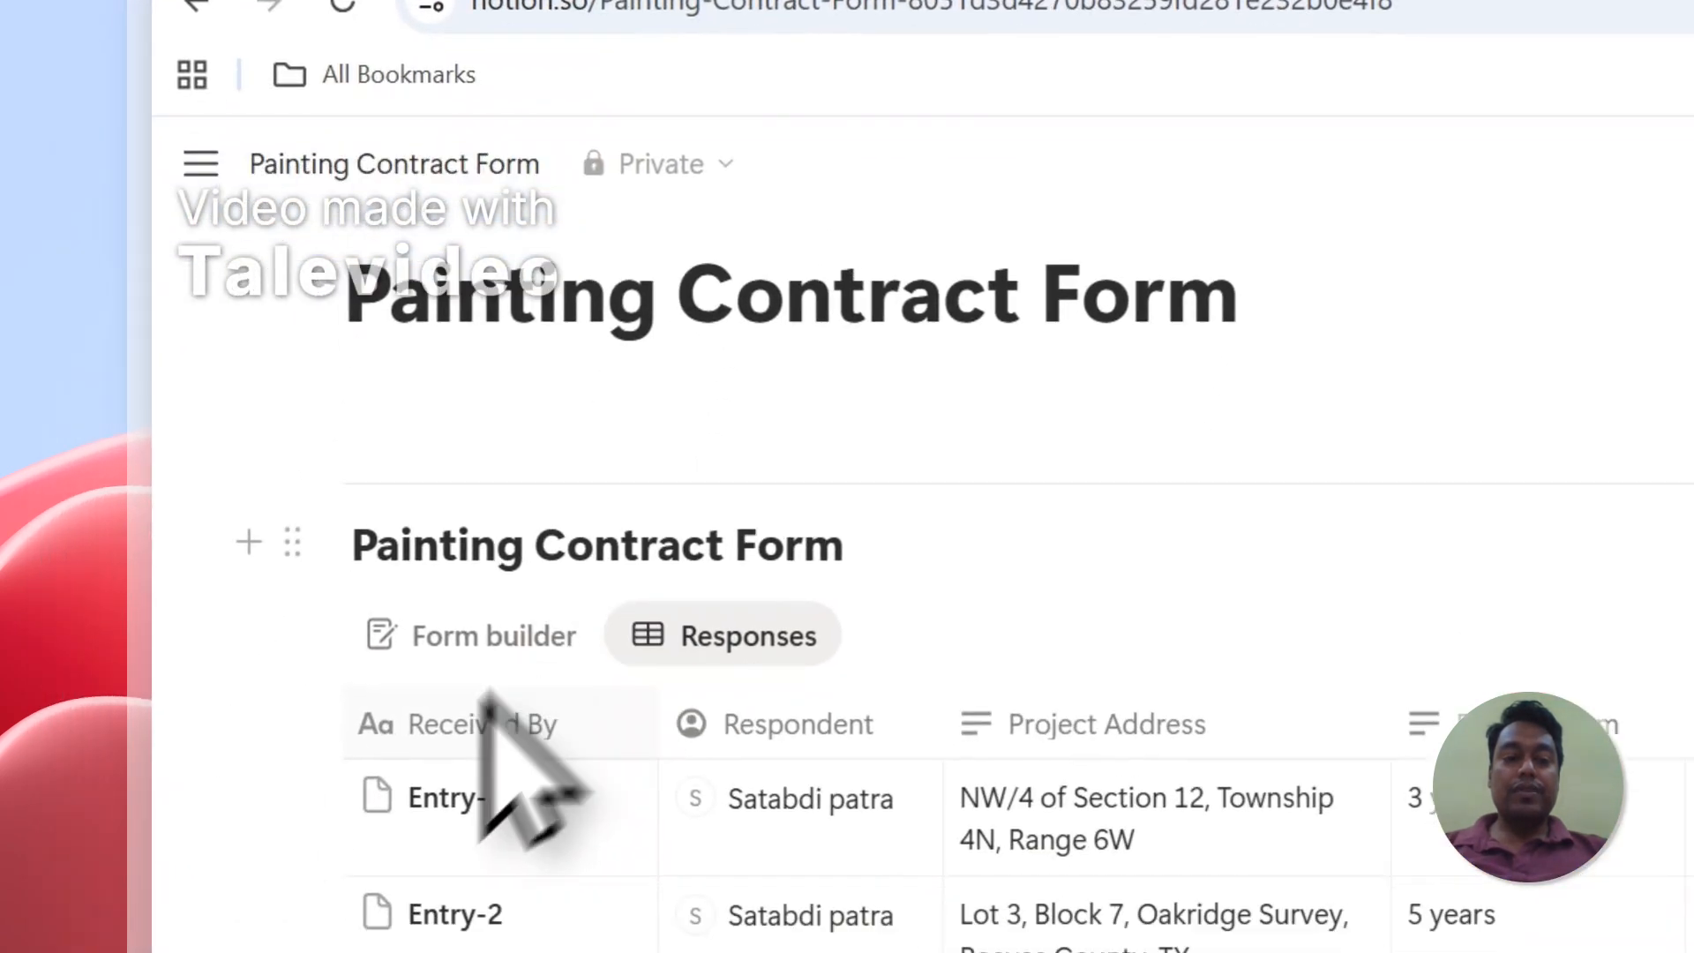
left_click(342, 606)
left_click(346, 717)
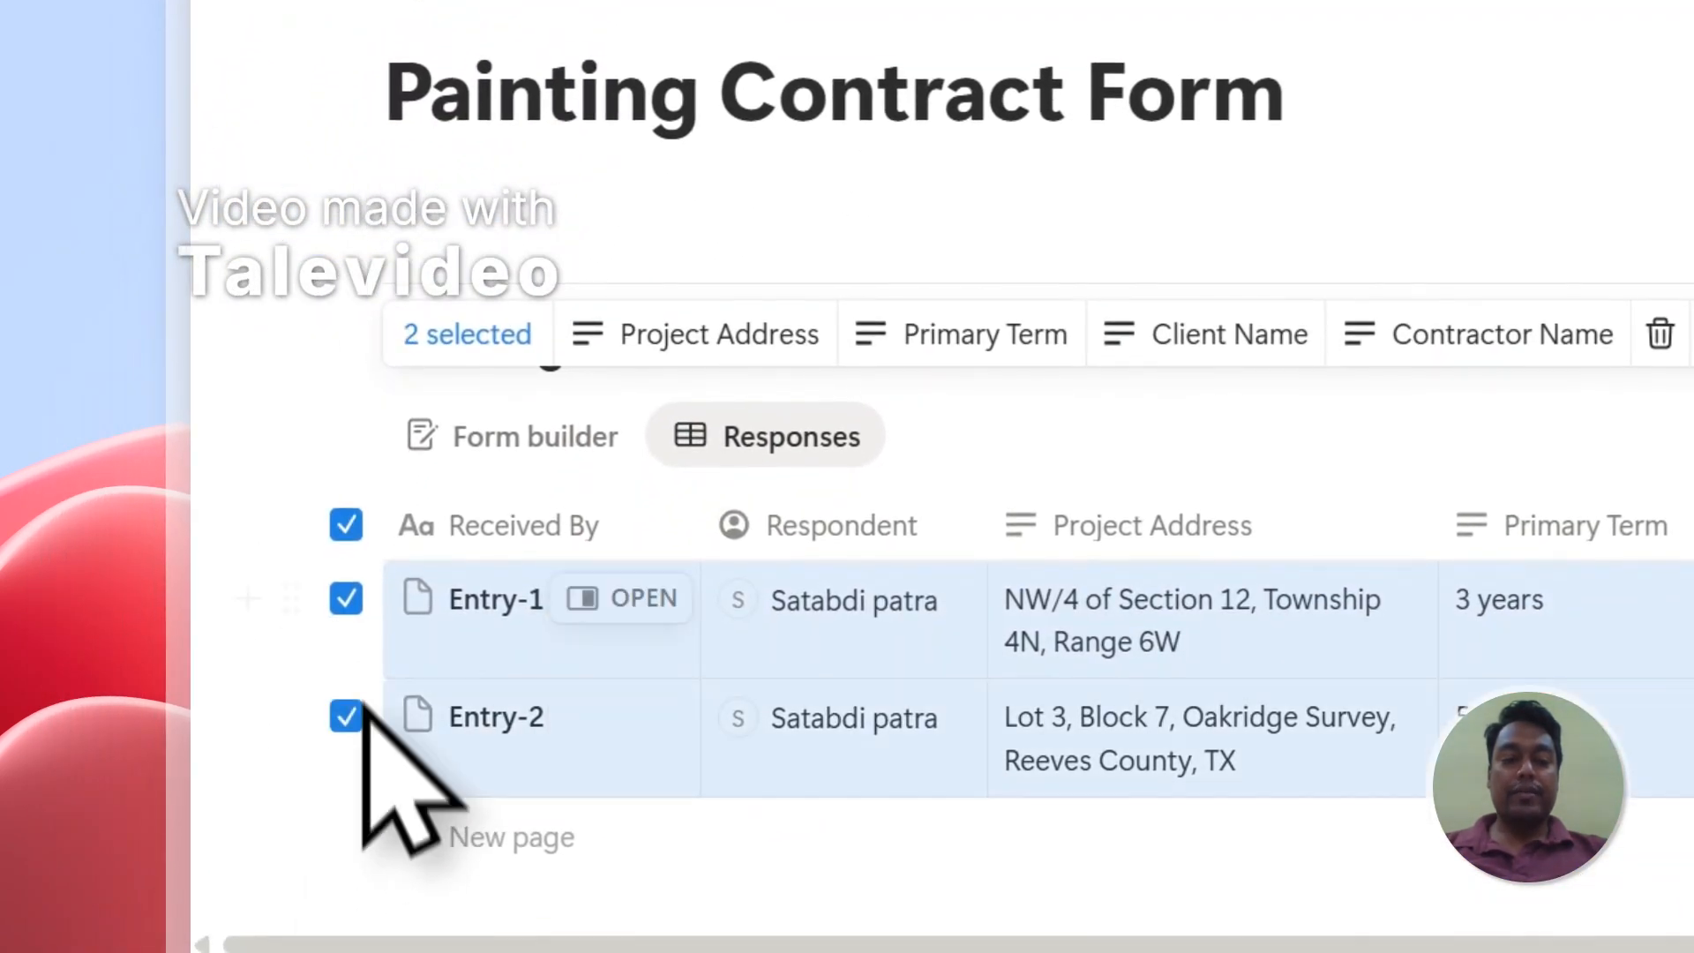
left_click(356, 540)
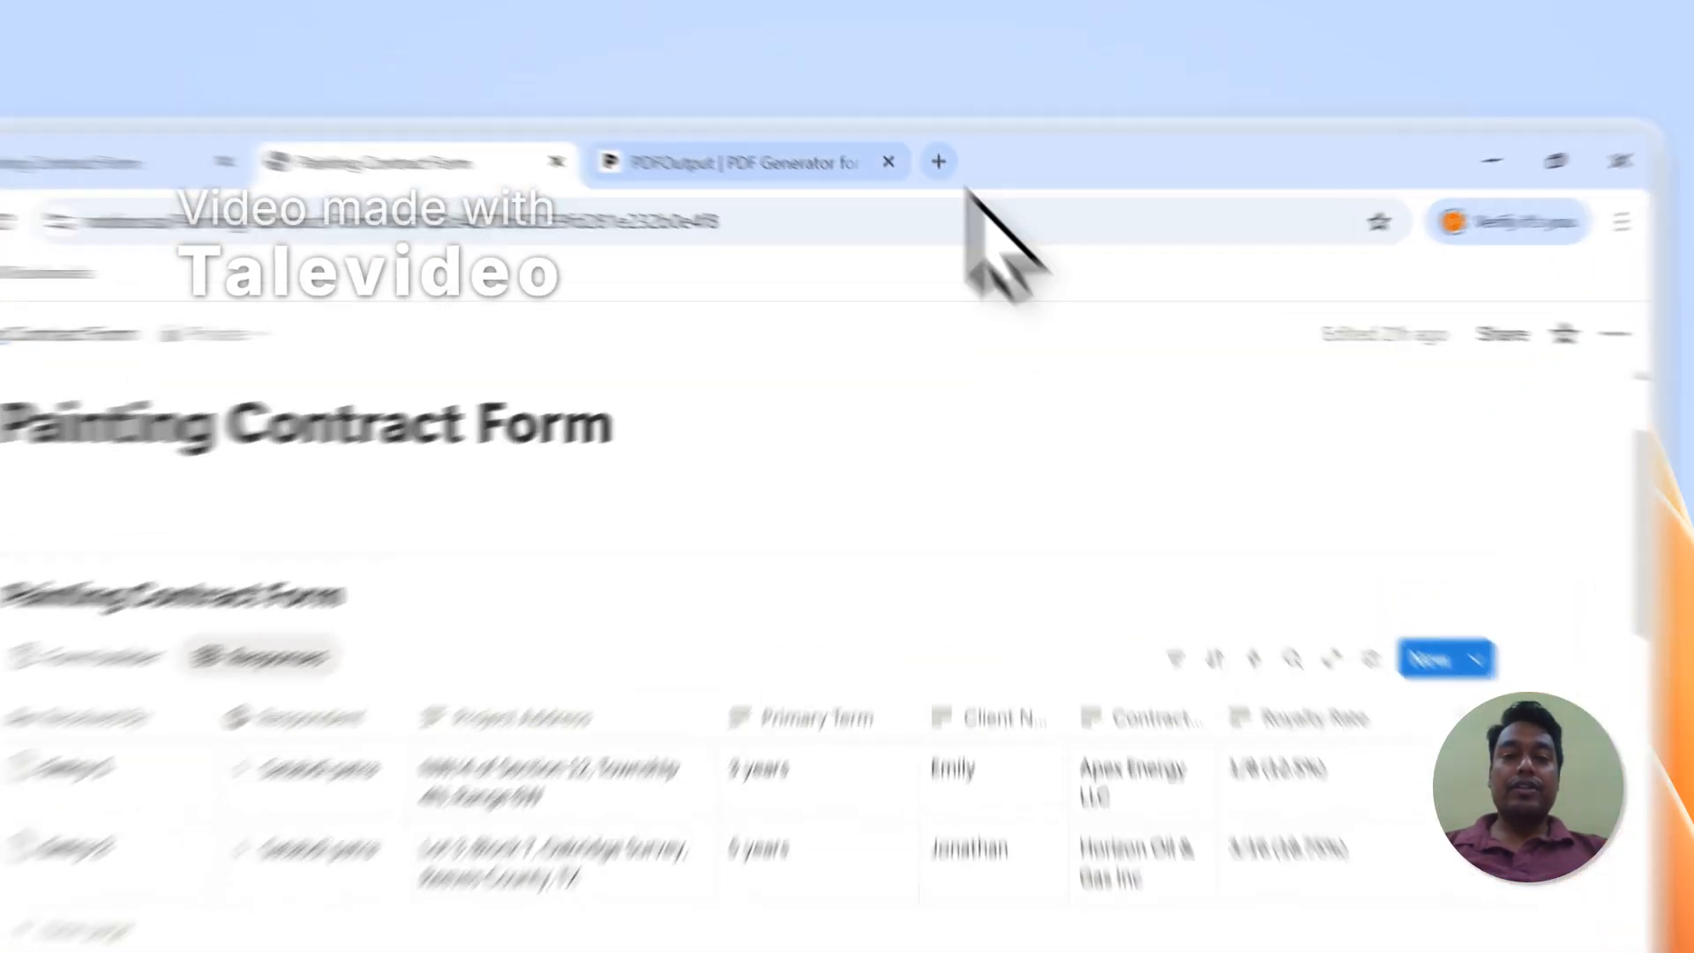
Read on the PDFOutput homepage how PDFs are generated from Google Docs with a Notion database and which document types are supported
left_click(830, 129)
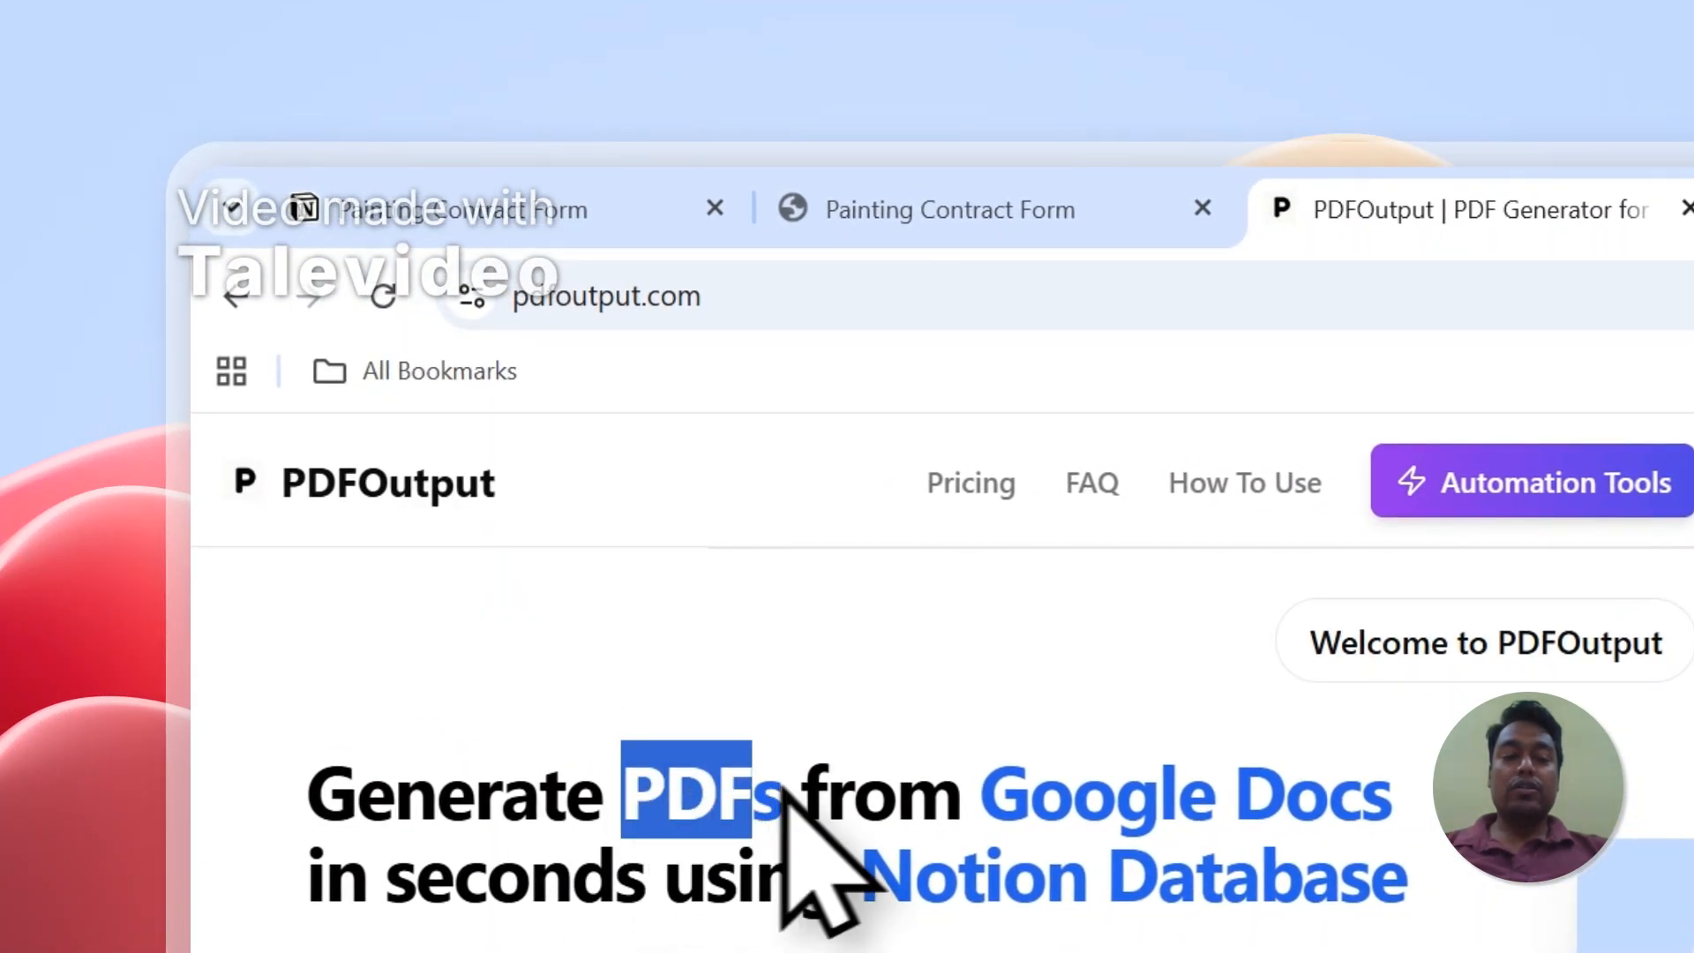
left_click_drag(1014, 789, 1381, 799)
left_click_drag(918, 878, 1390, 883)
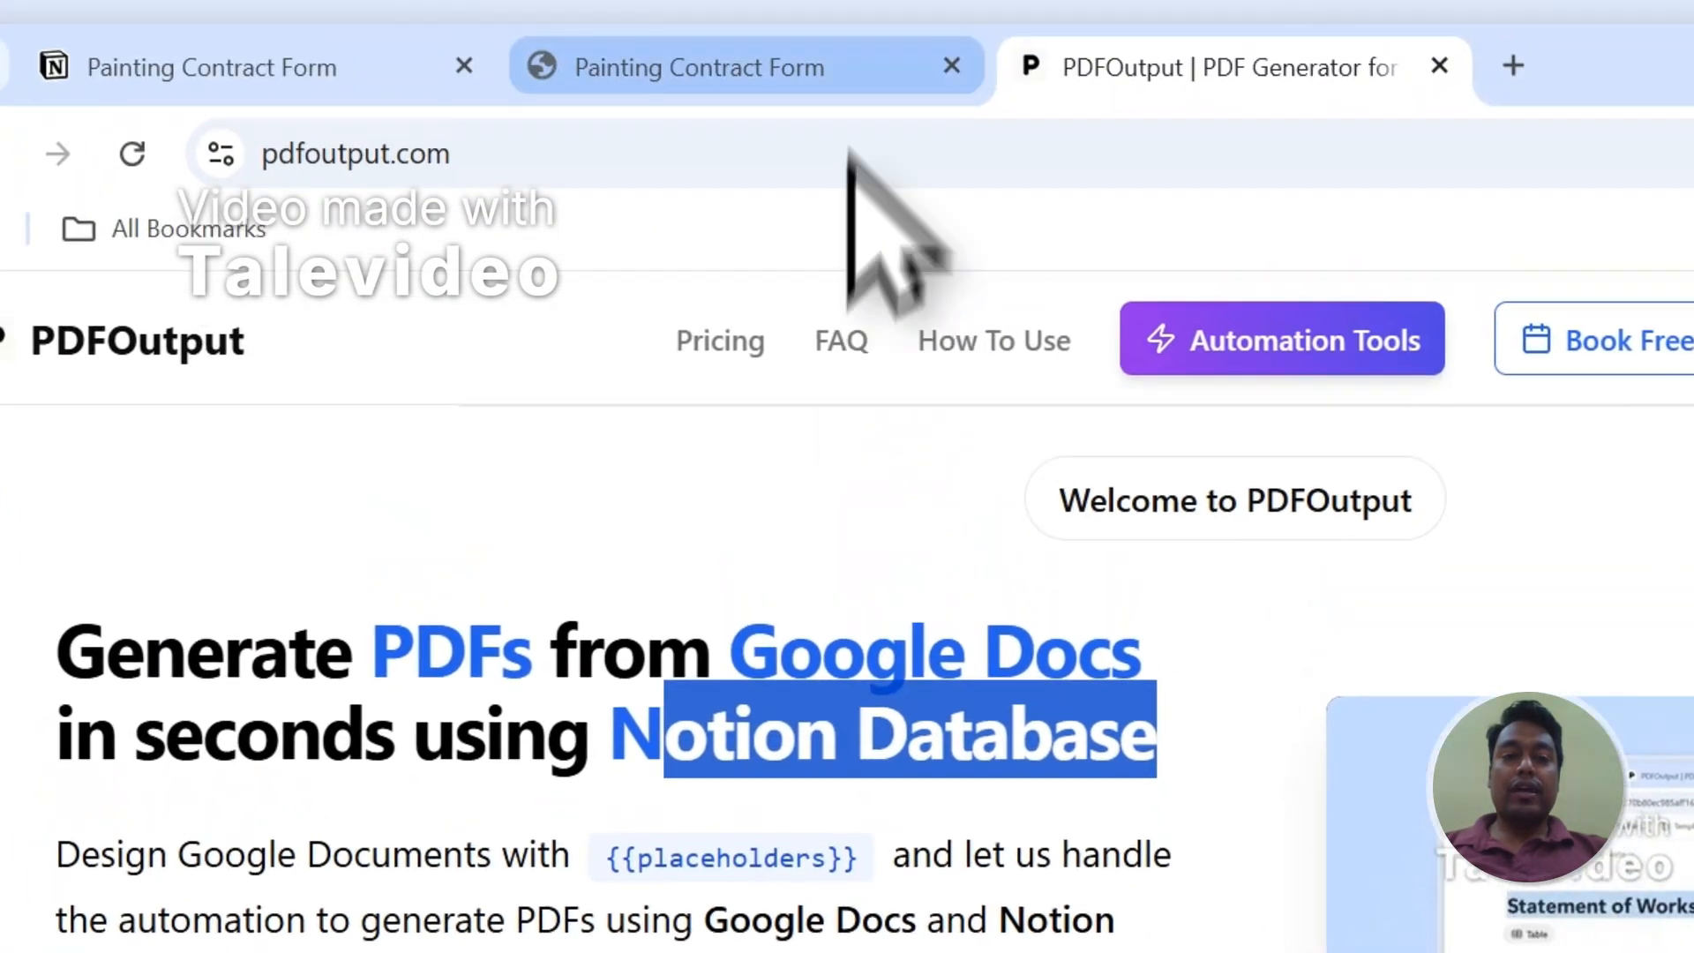
left_click(829, 64)
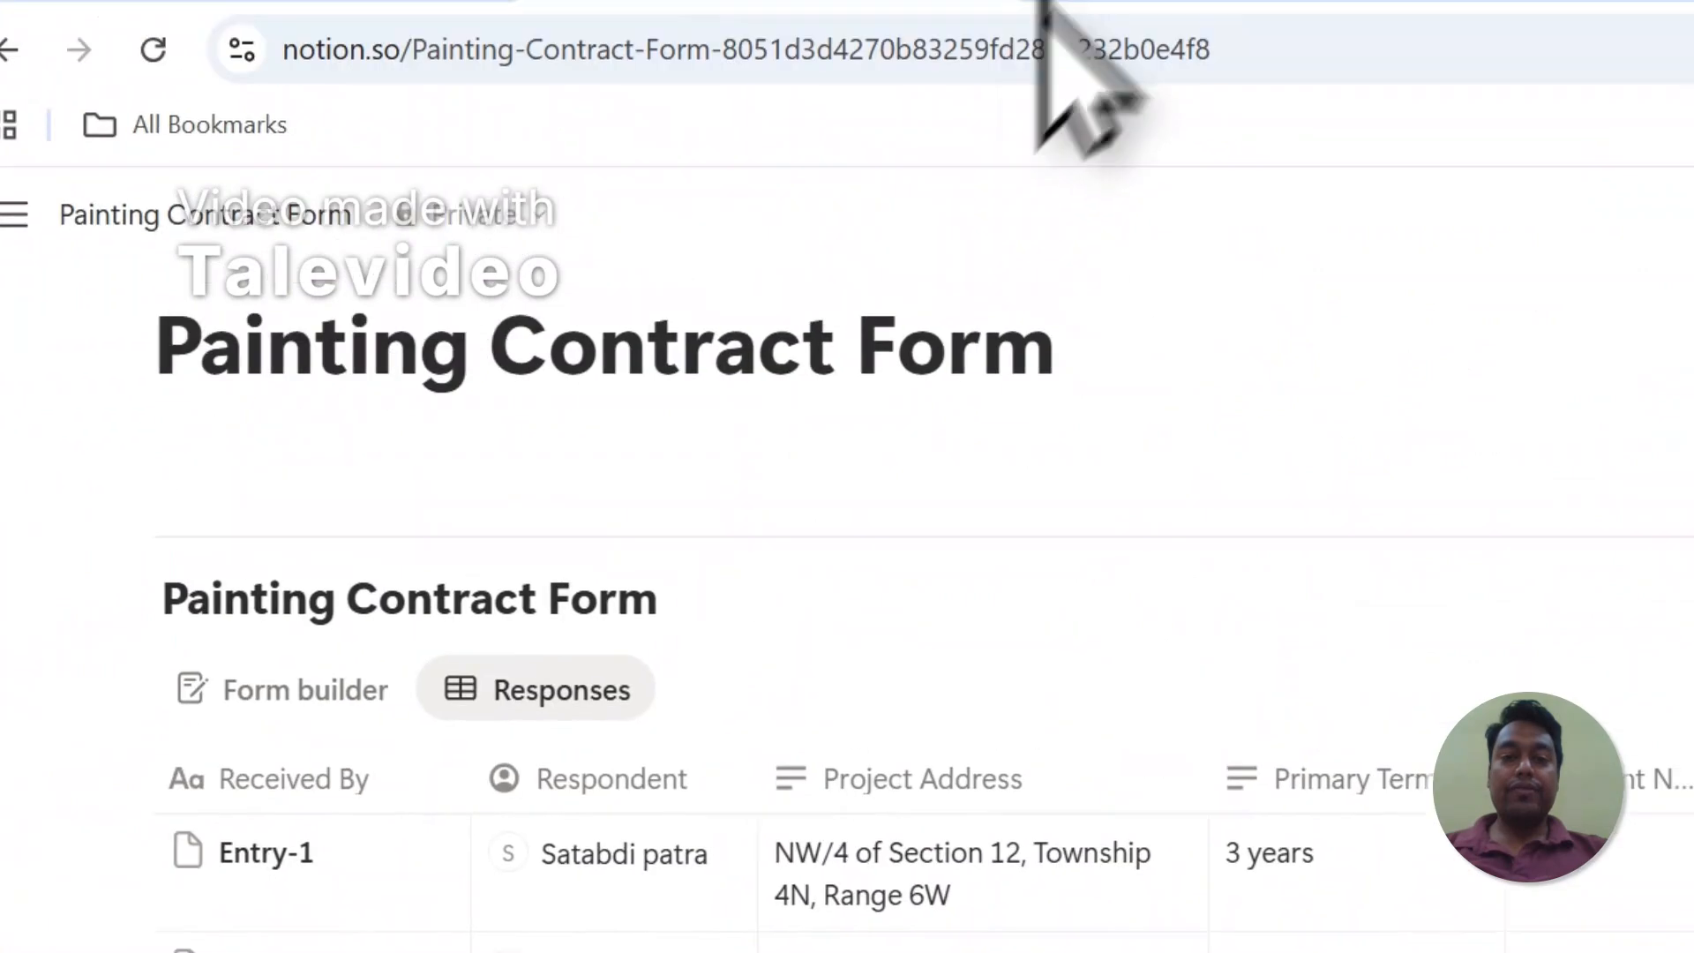
left_click(998, 196)
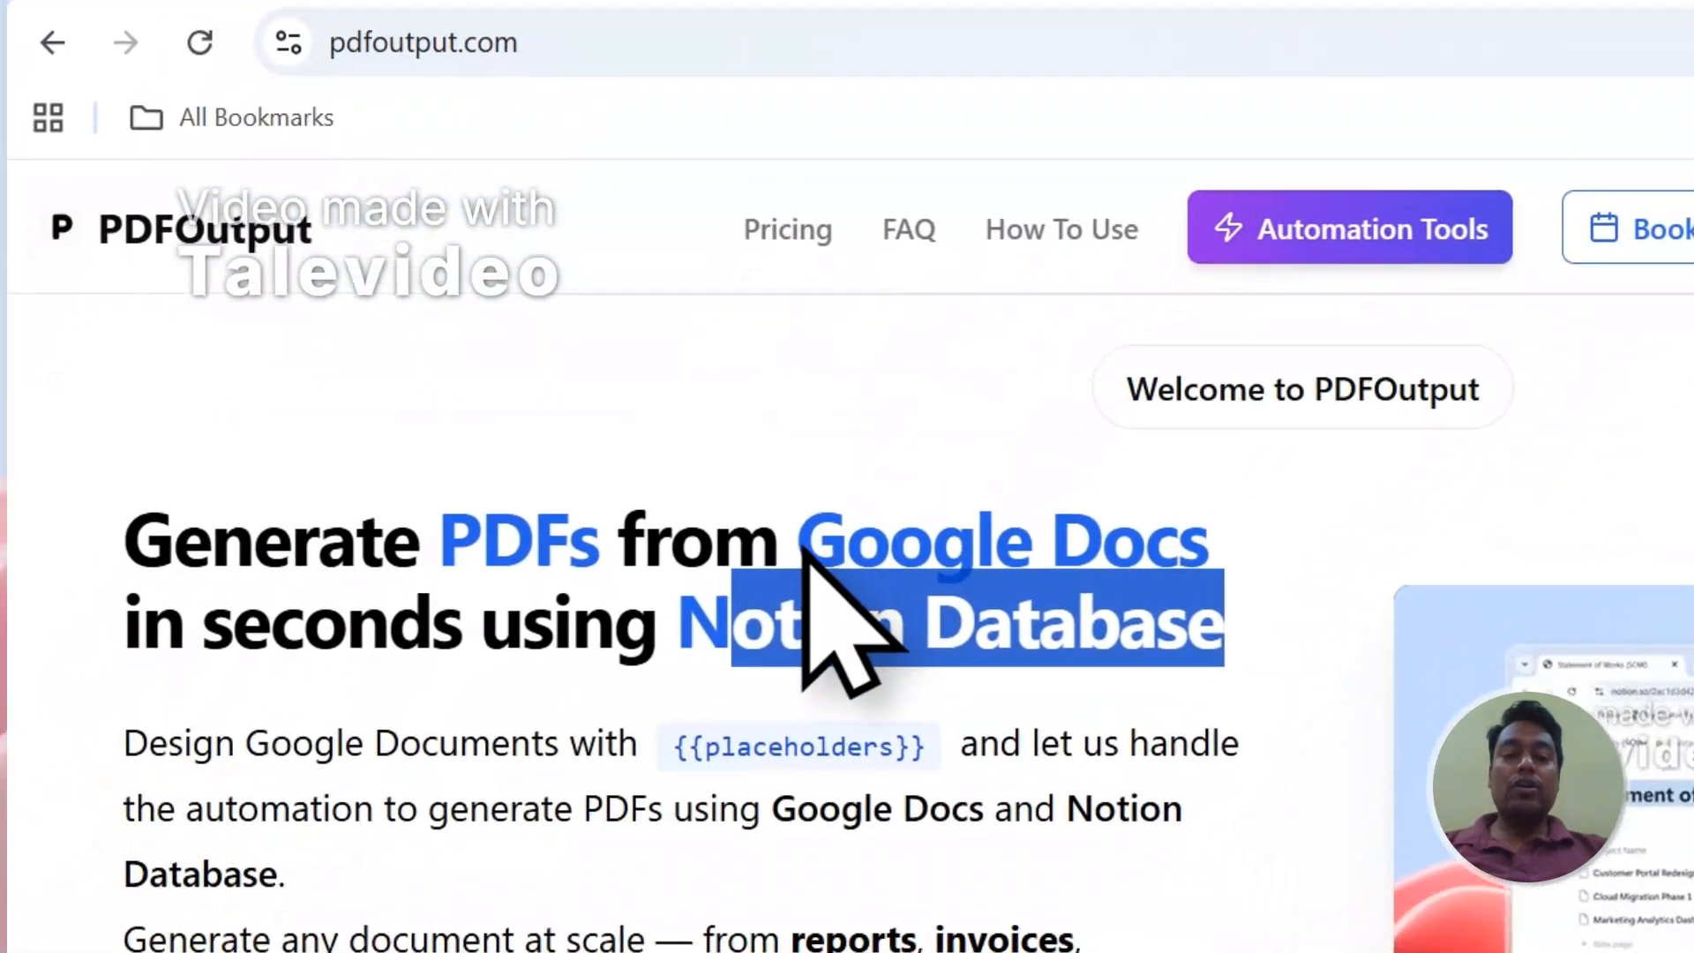
left_click_drag(803, 543, 1204, 539)
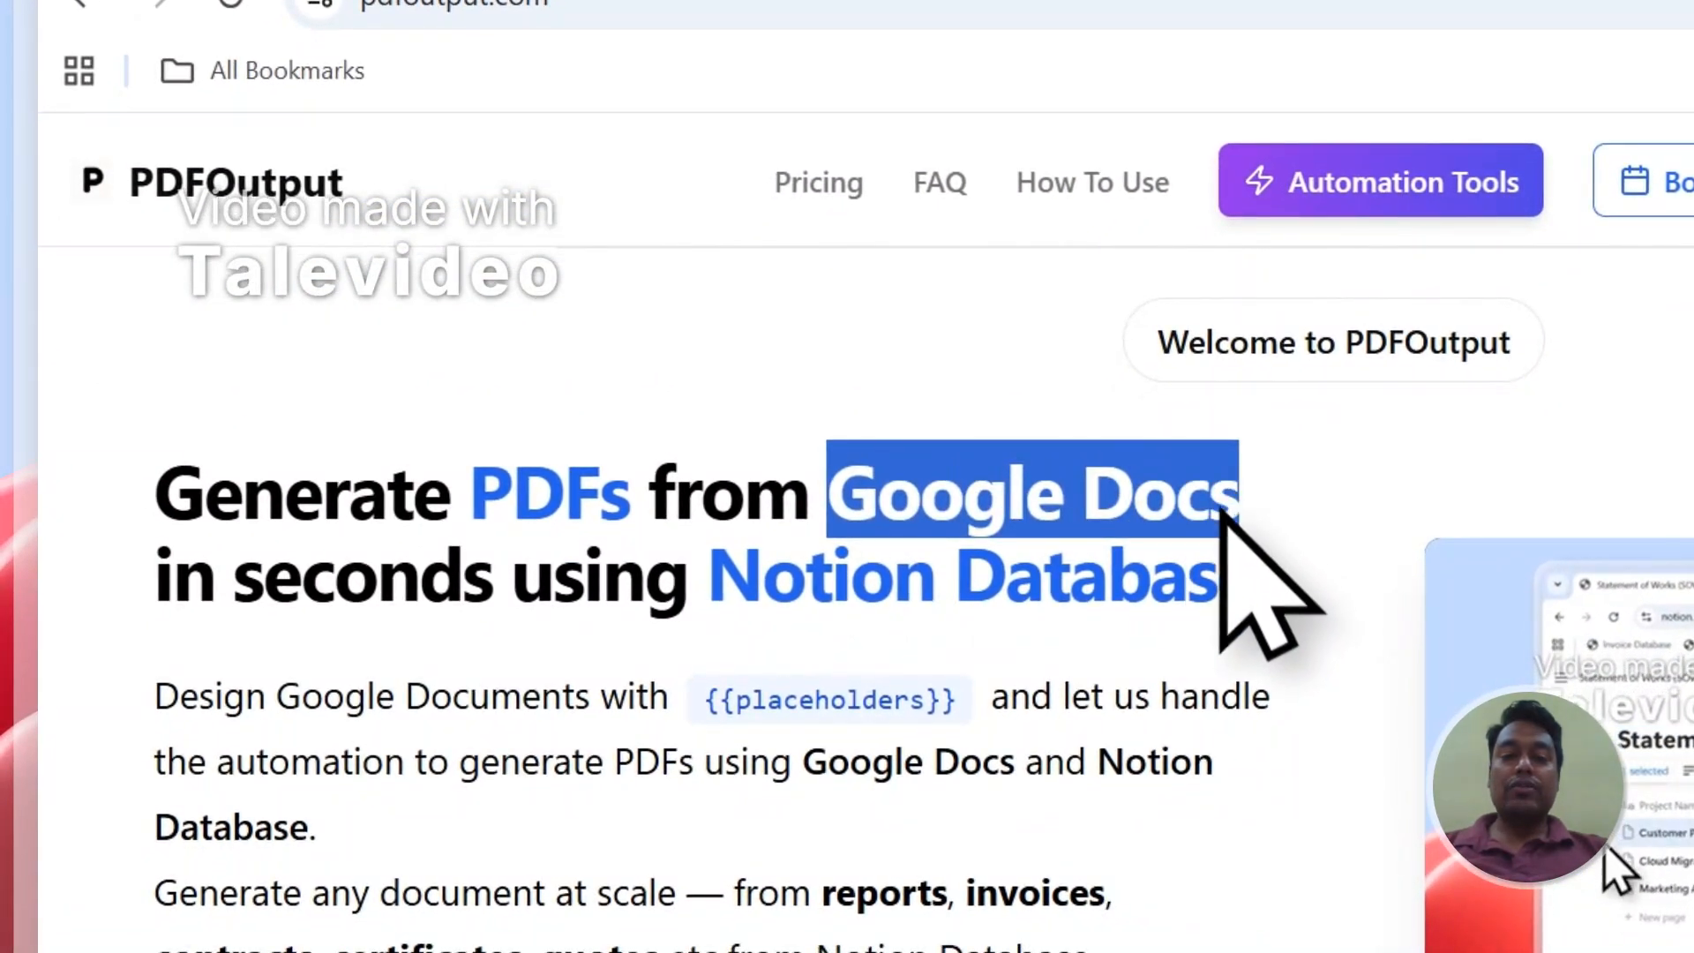
scroll(1062, 549, "down", 2)
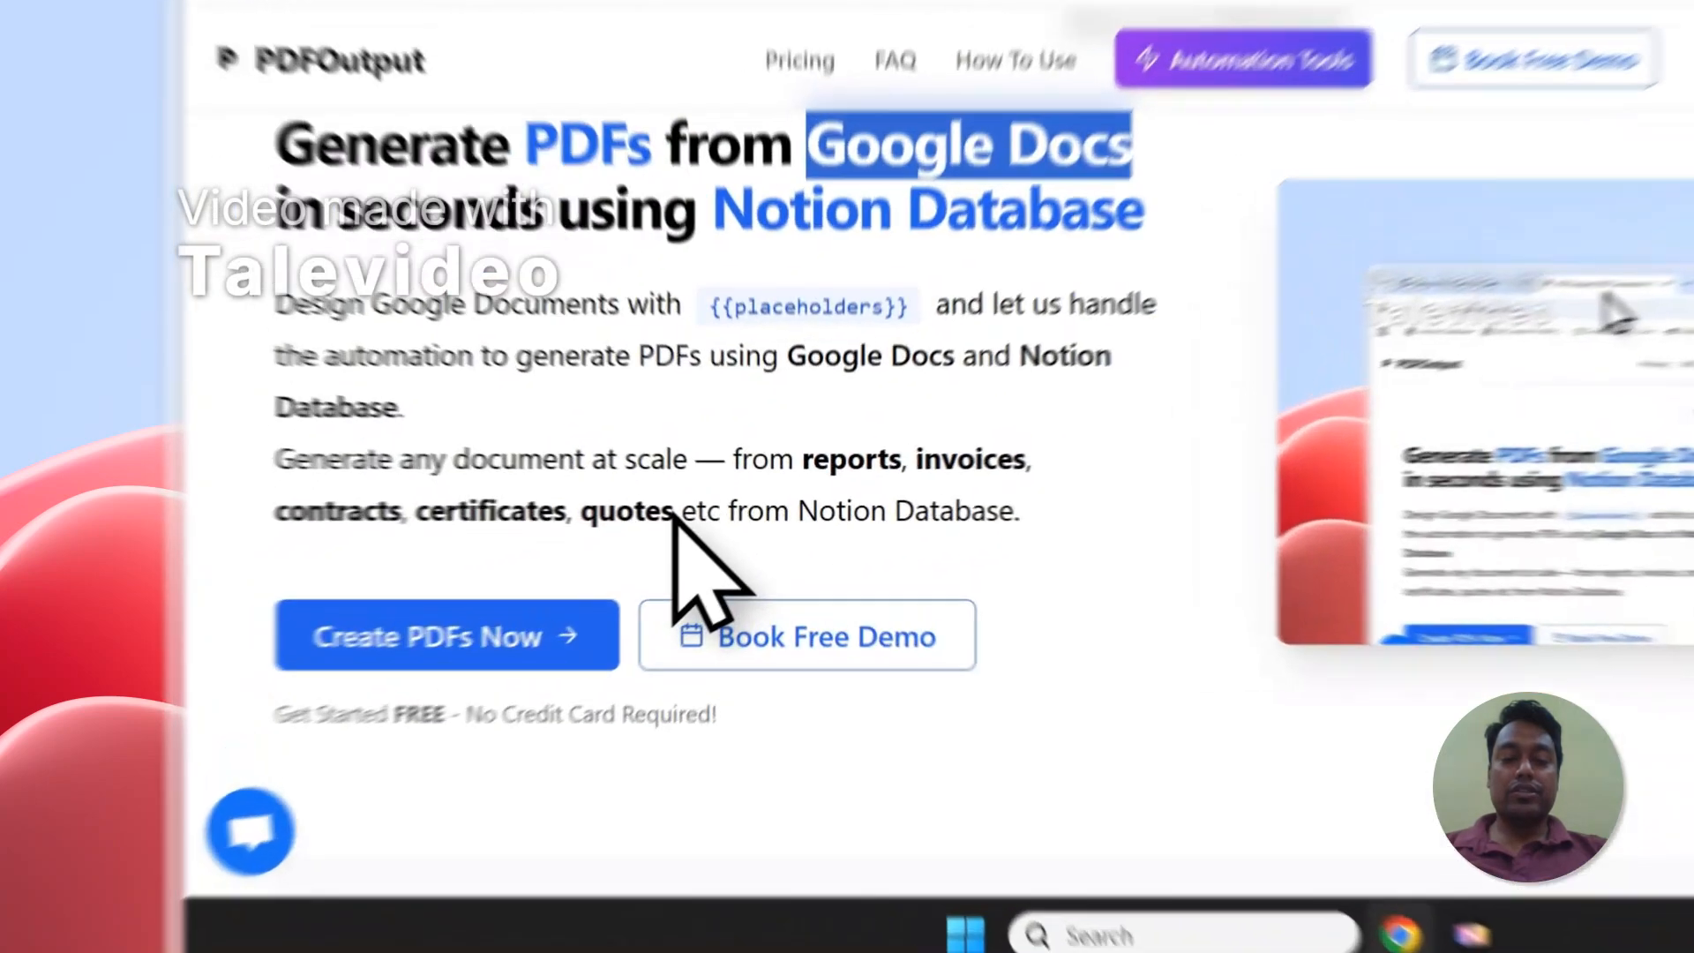
left_click_drag(496, 551, 582, 530)
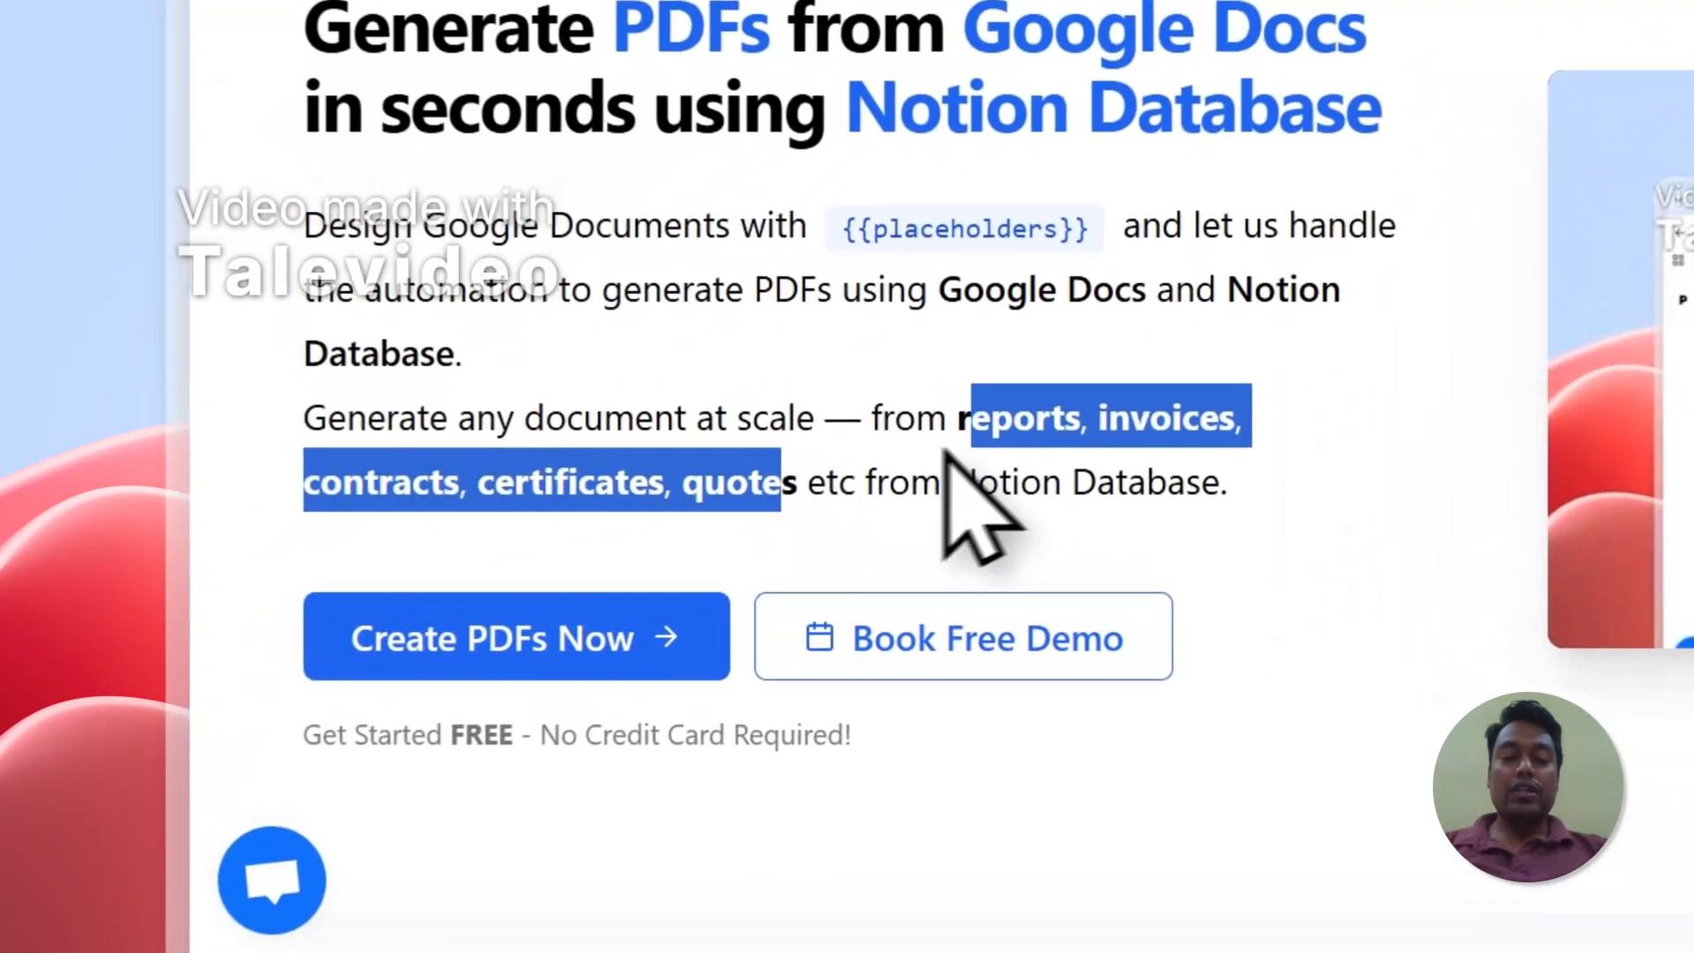
left_click_drag(947, 453, 981, 431)
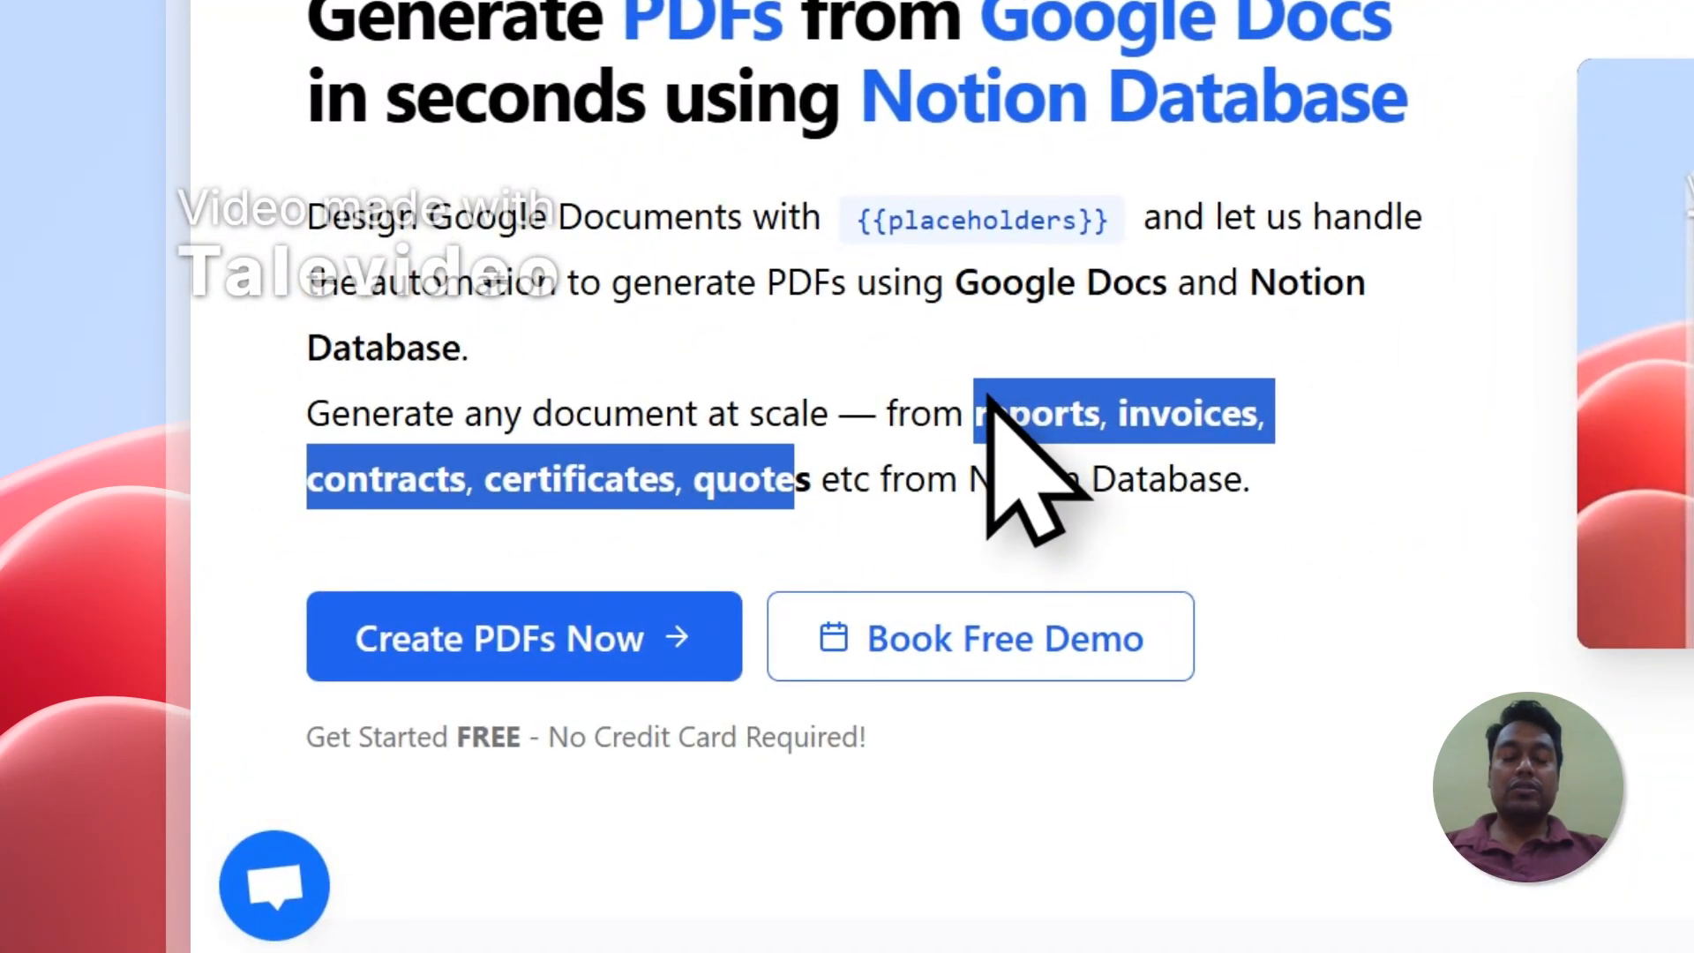
left_click(987, 396)
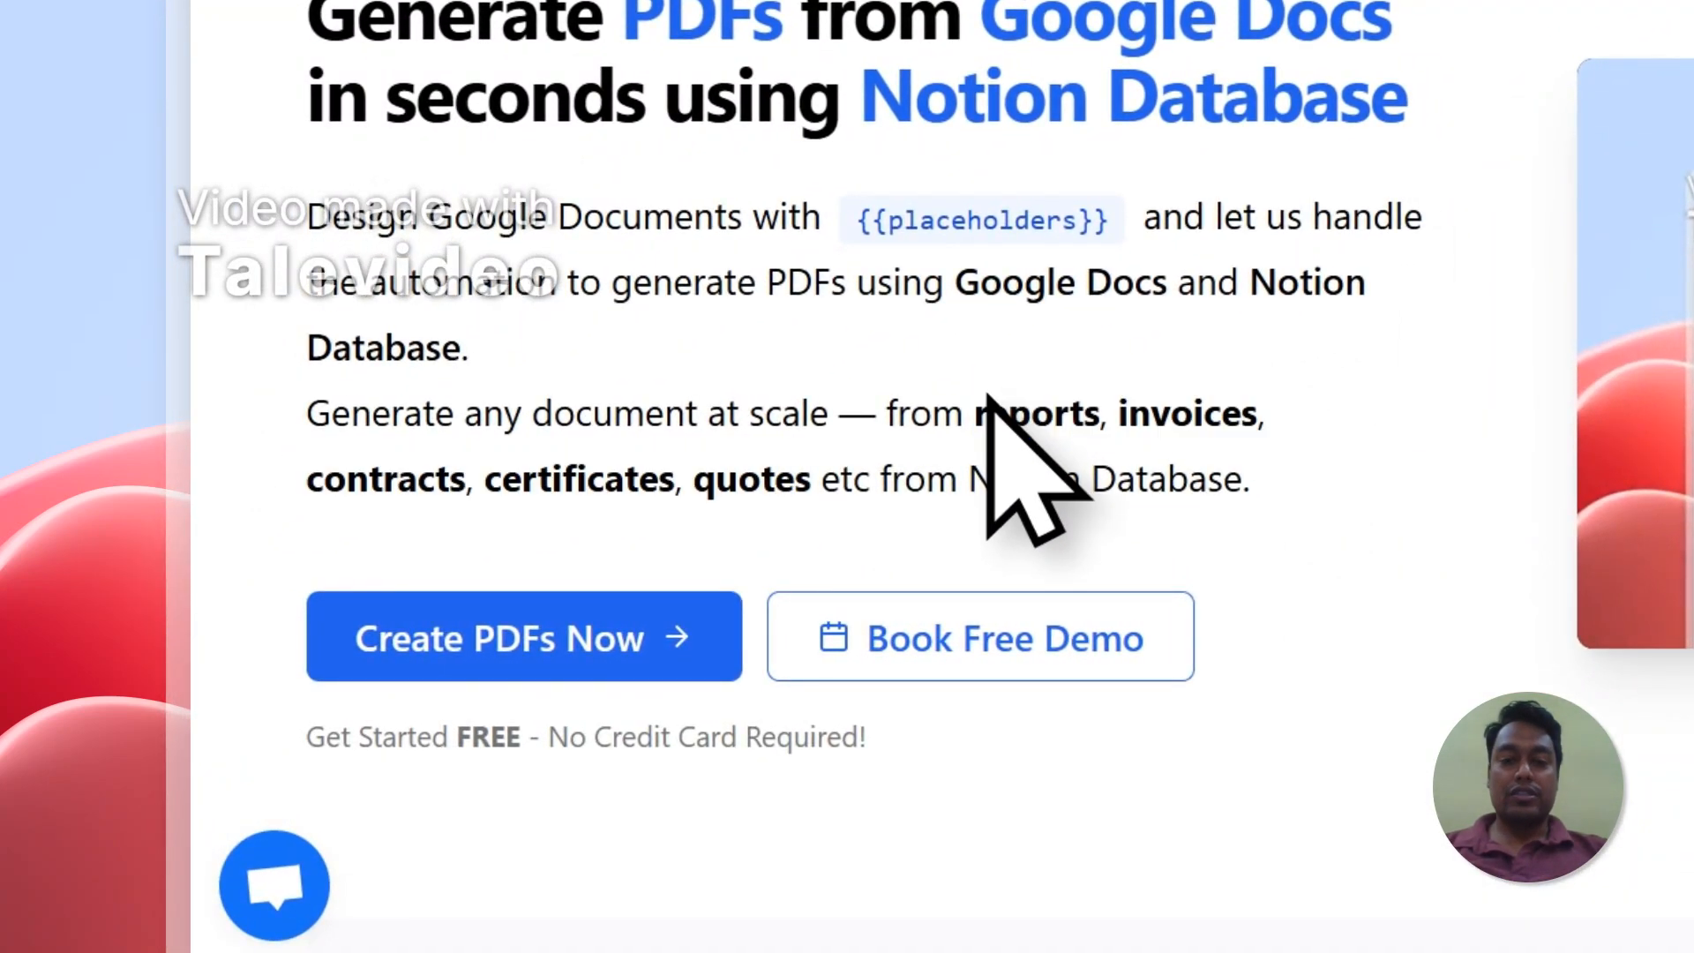
Start creating PDFs in PDFOutput and sign in with the Google account
left_click(610, 628)
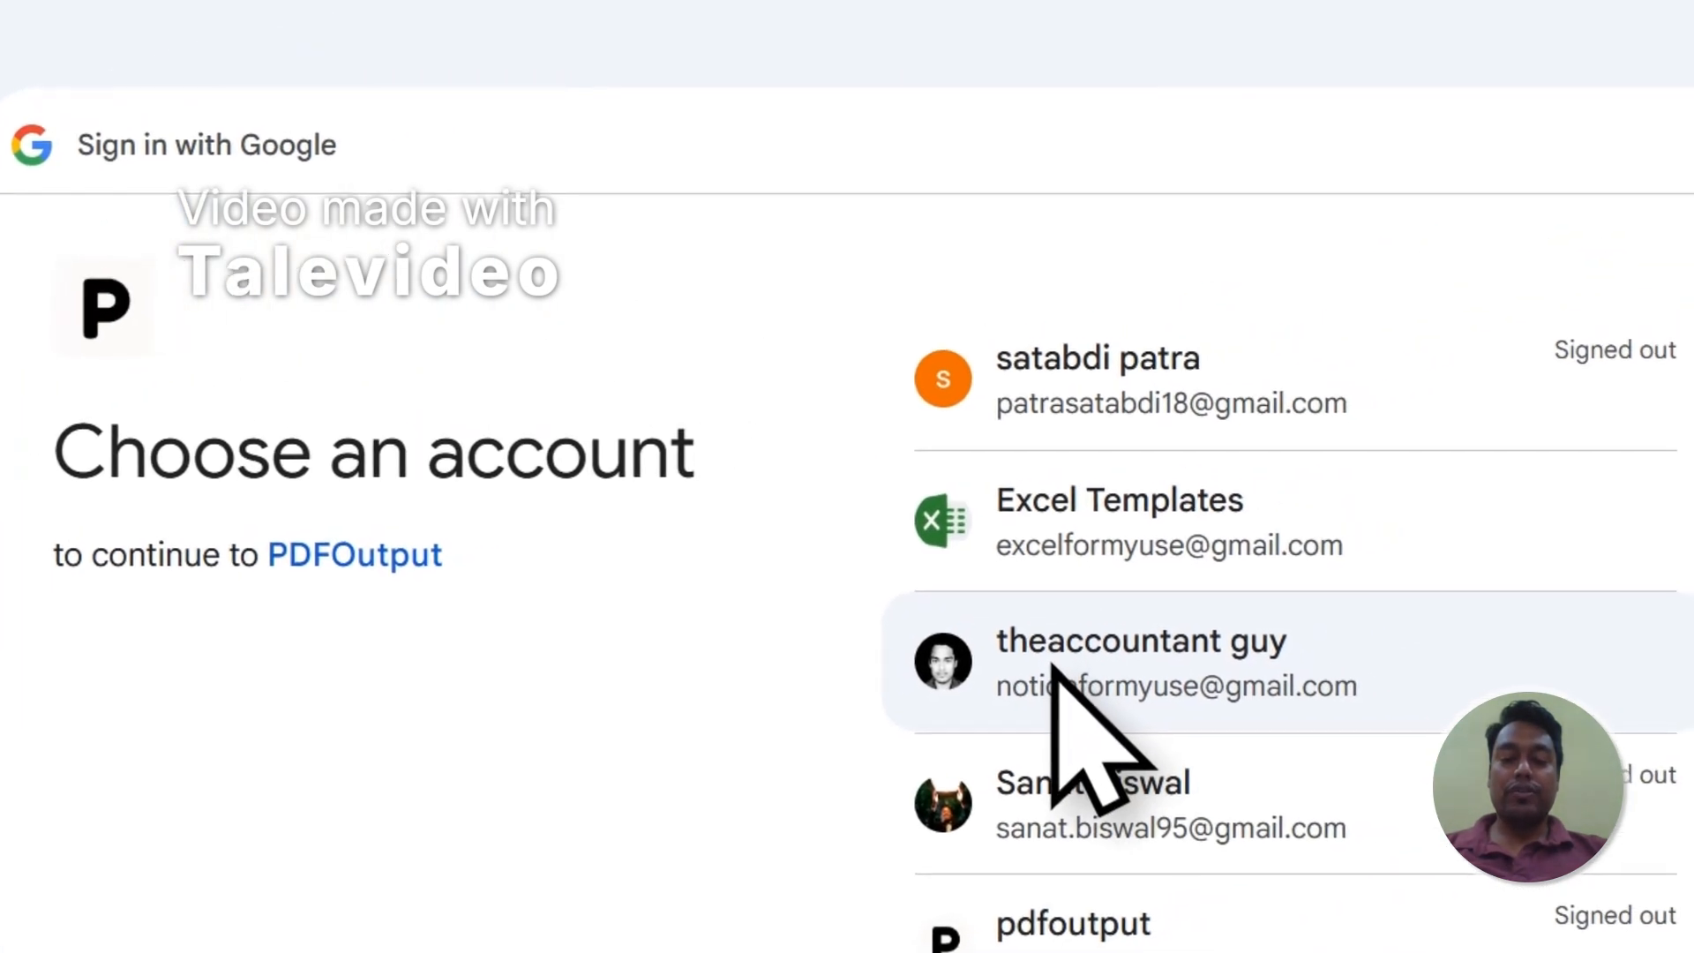
left_click(1624, 516)
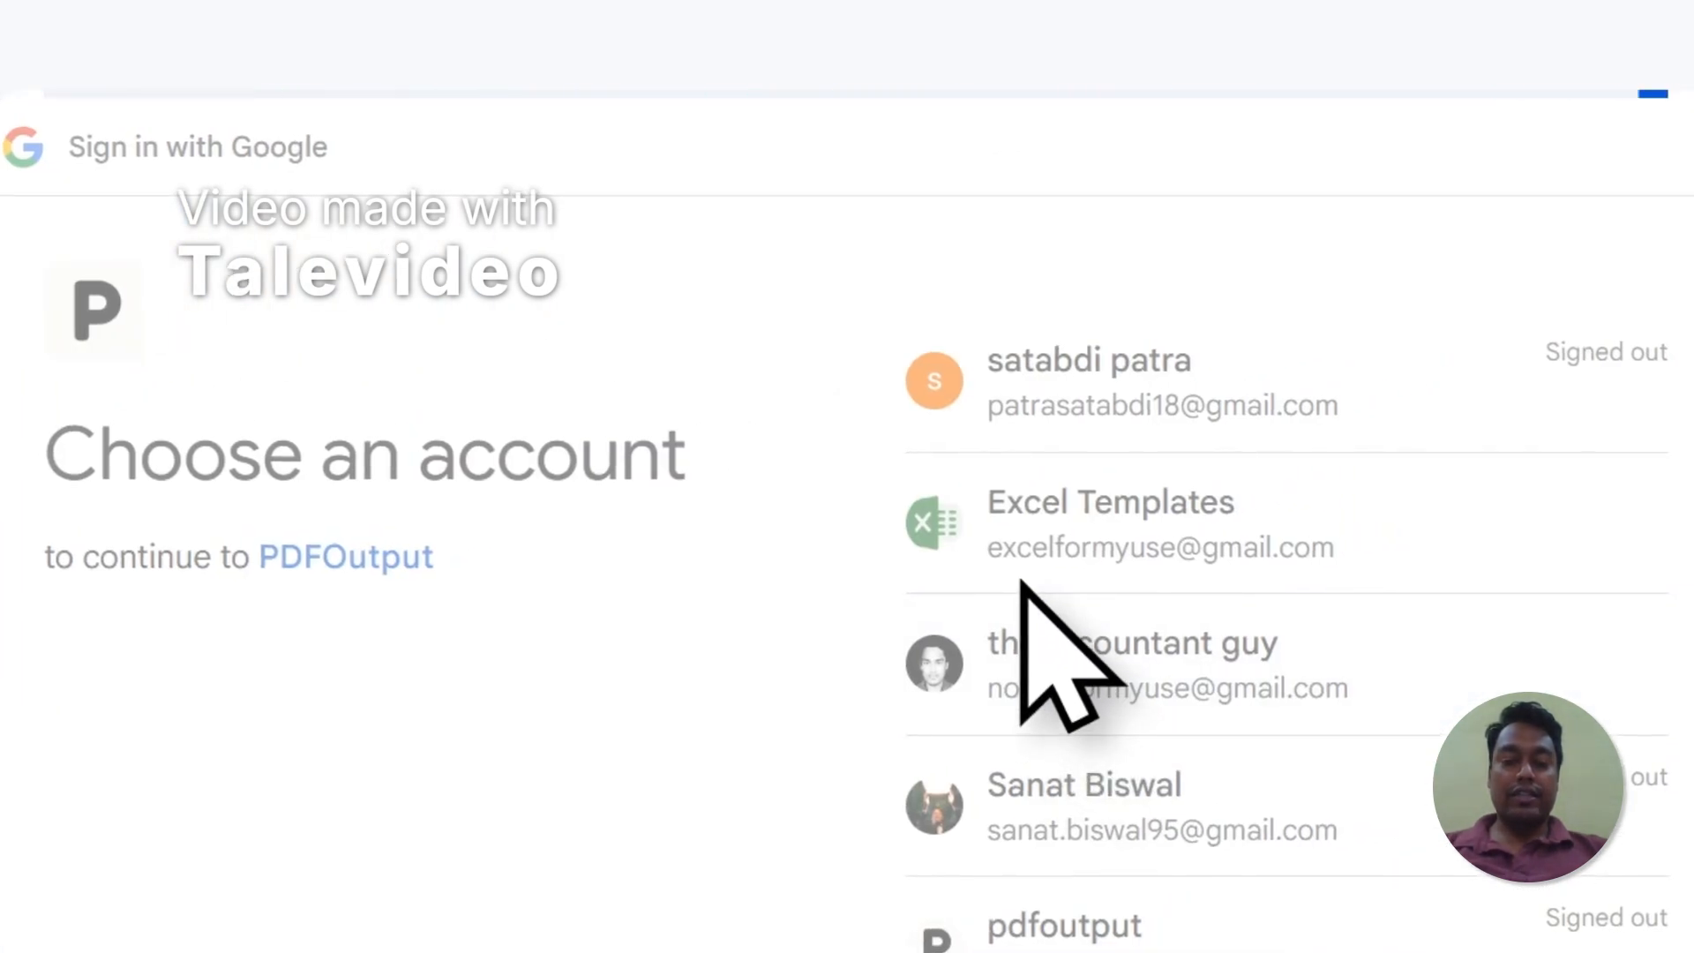
left_click(1414, 769)
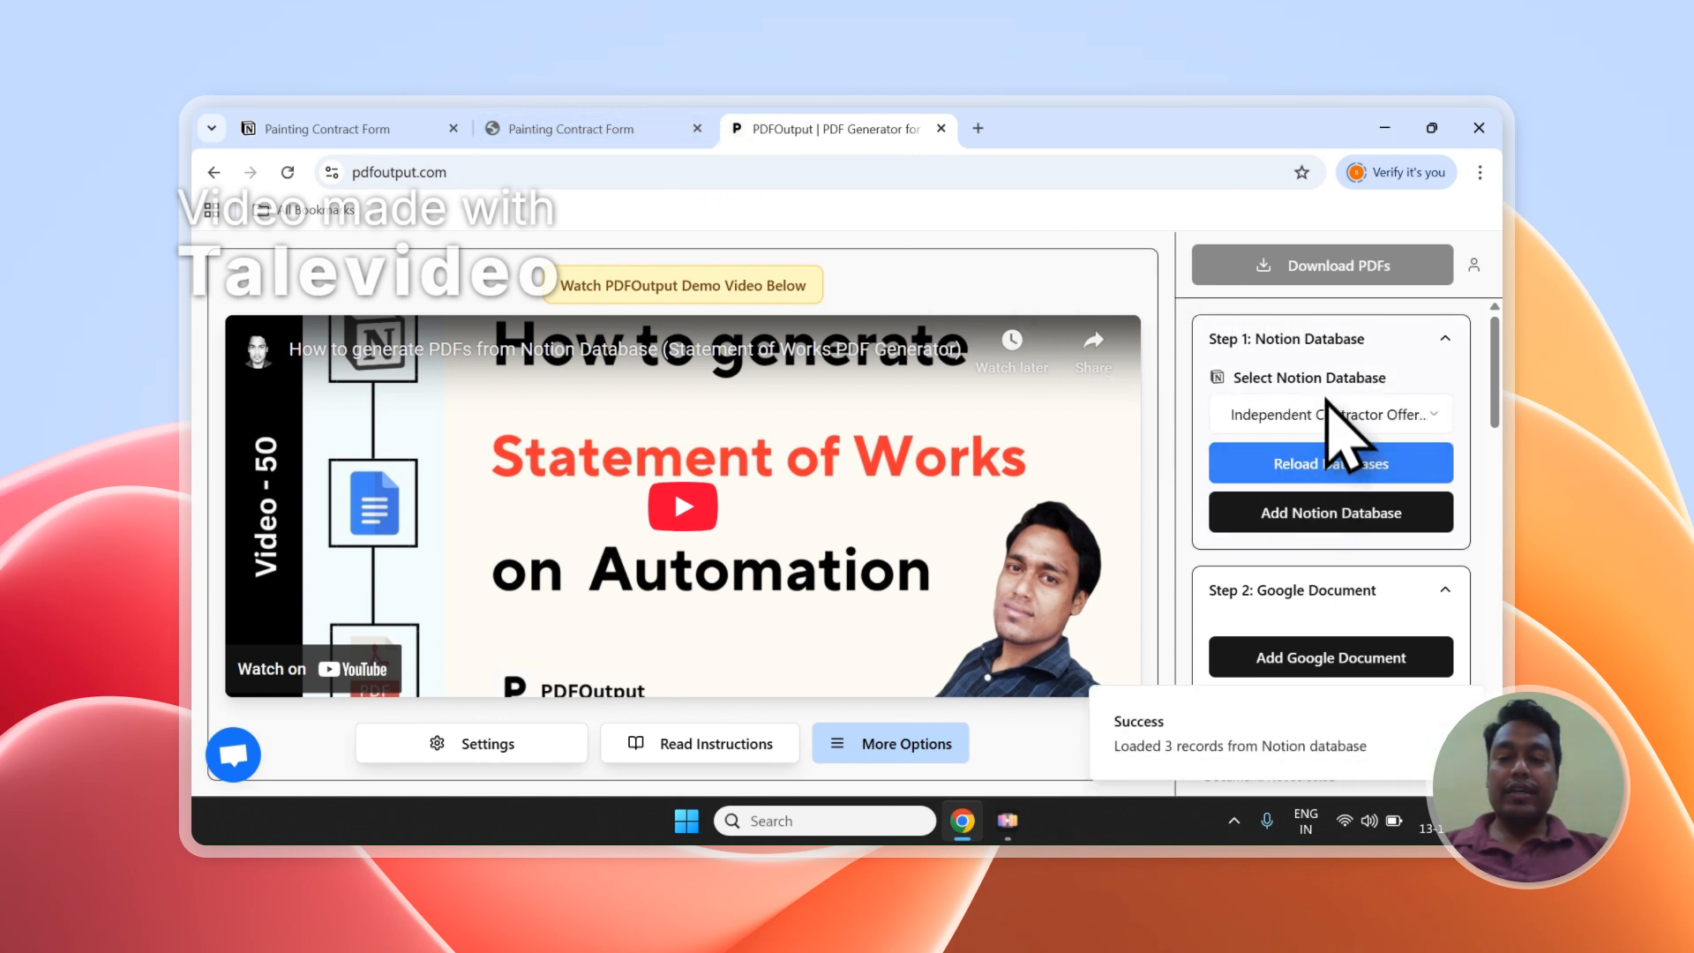
Review the setup steps and property list in PDFOutput, and start adding a new Notion database
scroll(1315, 388, "down", 2)
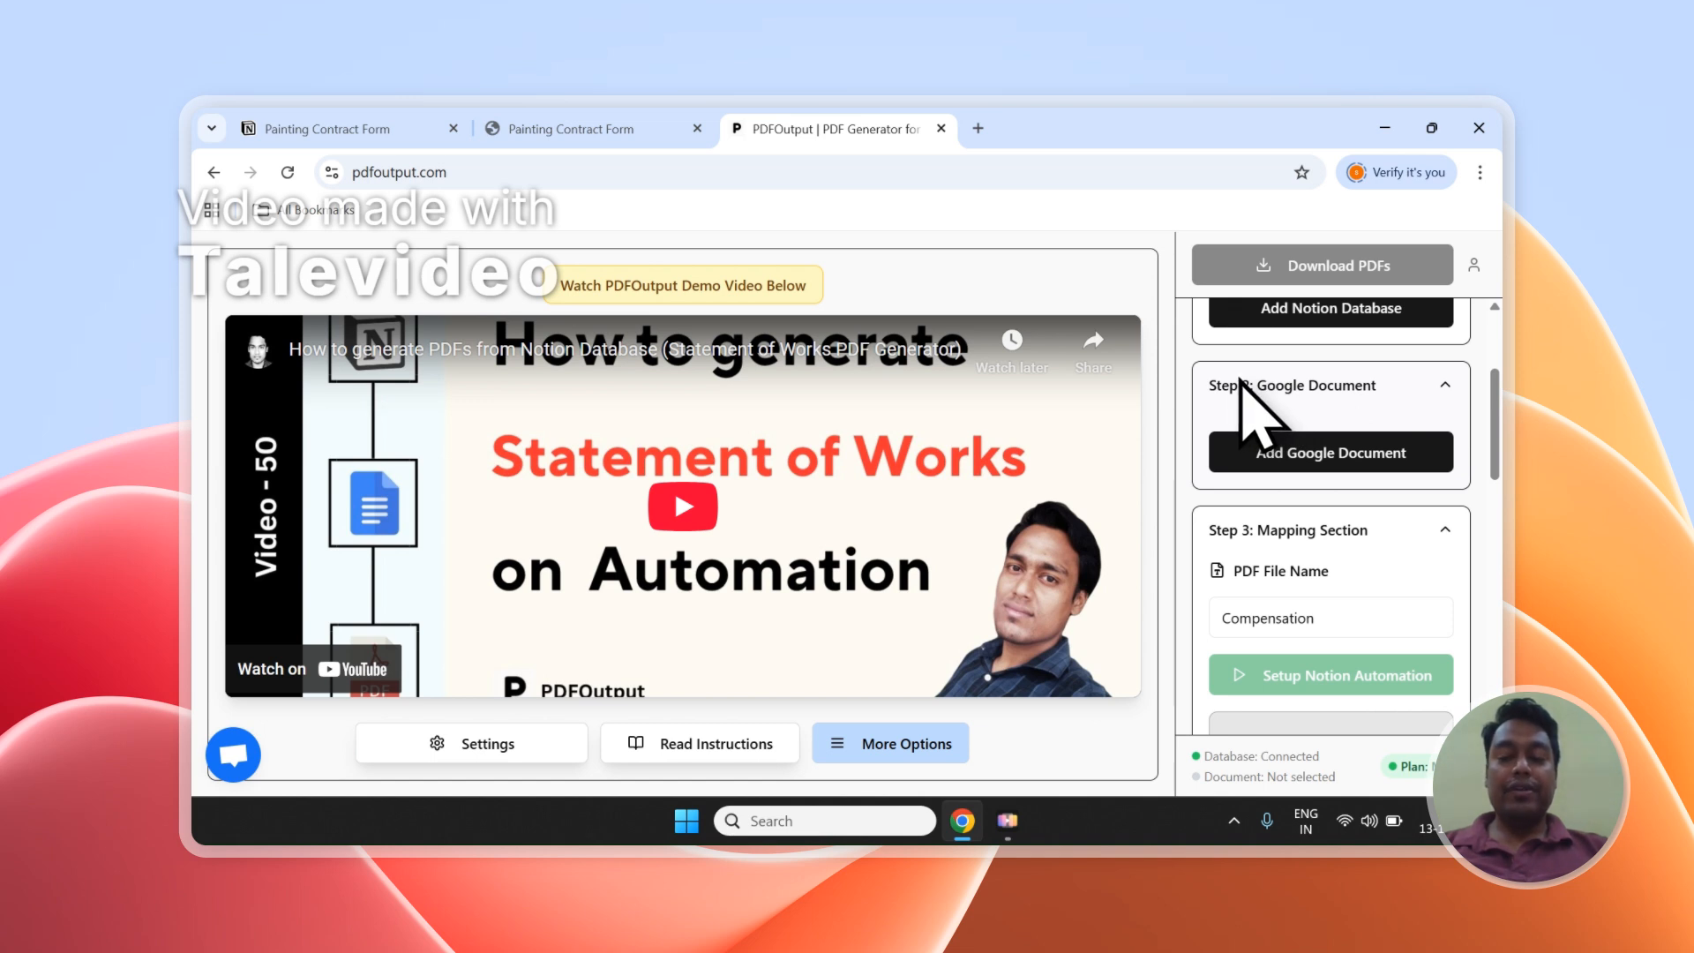
scroll(1240, 381, "down", 9)
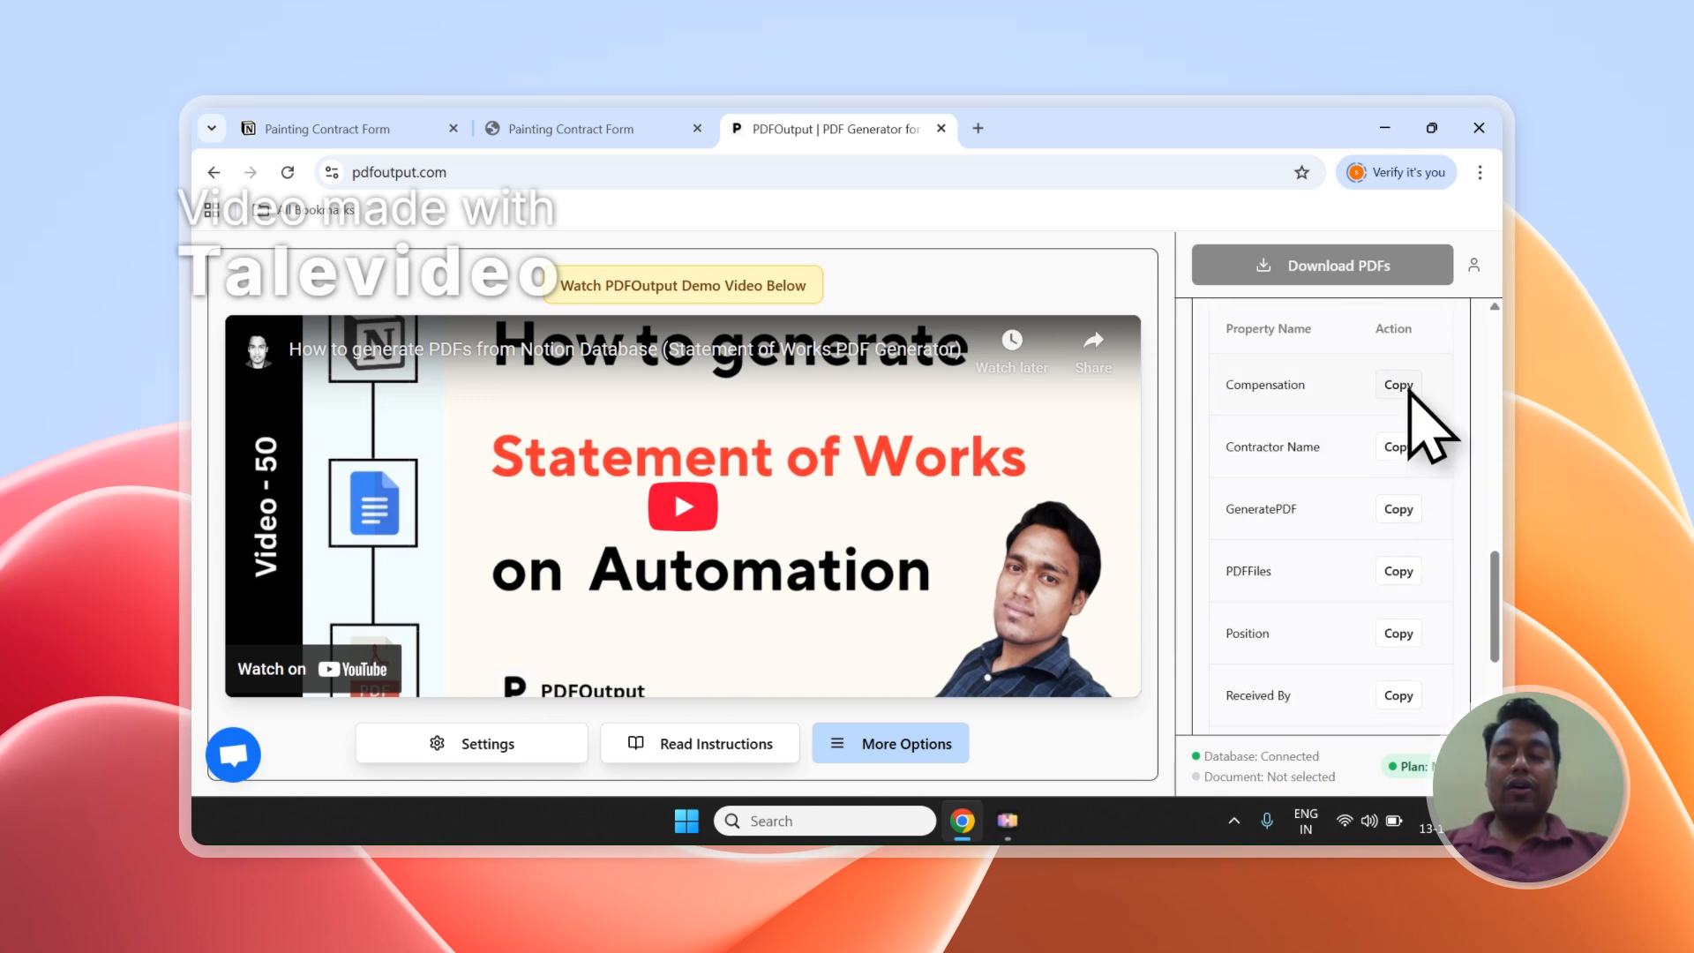
scroll(1408, 565, "down", 2)
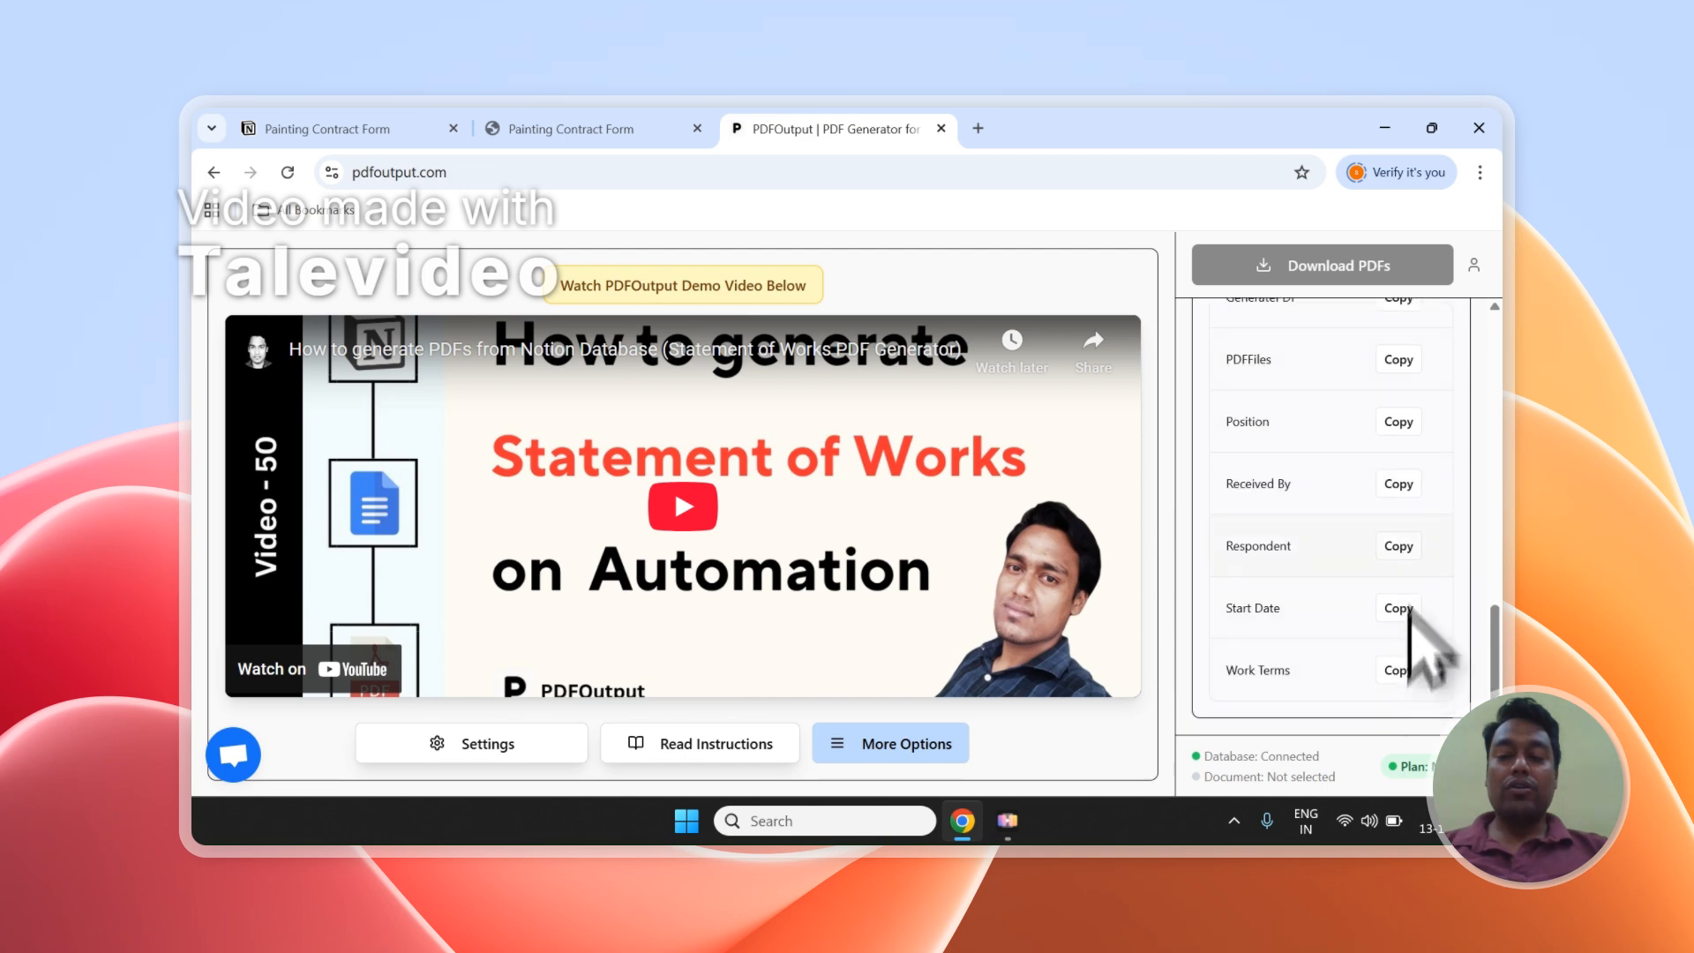
scroll(1447, 477, "up", 10)
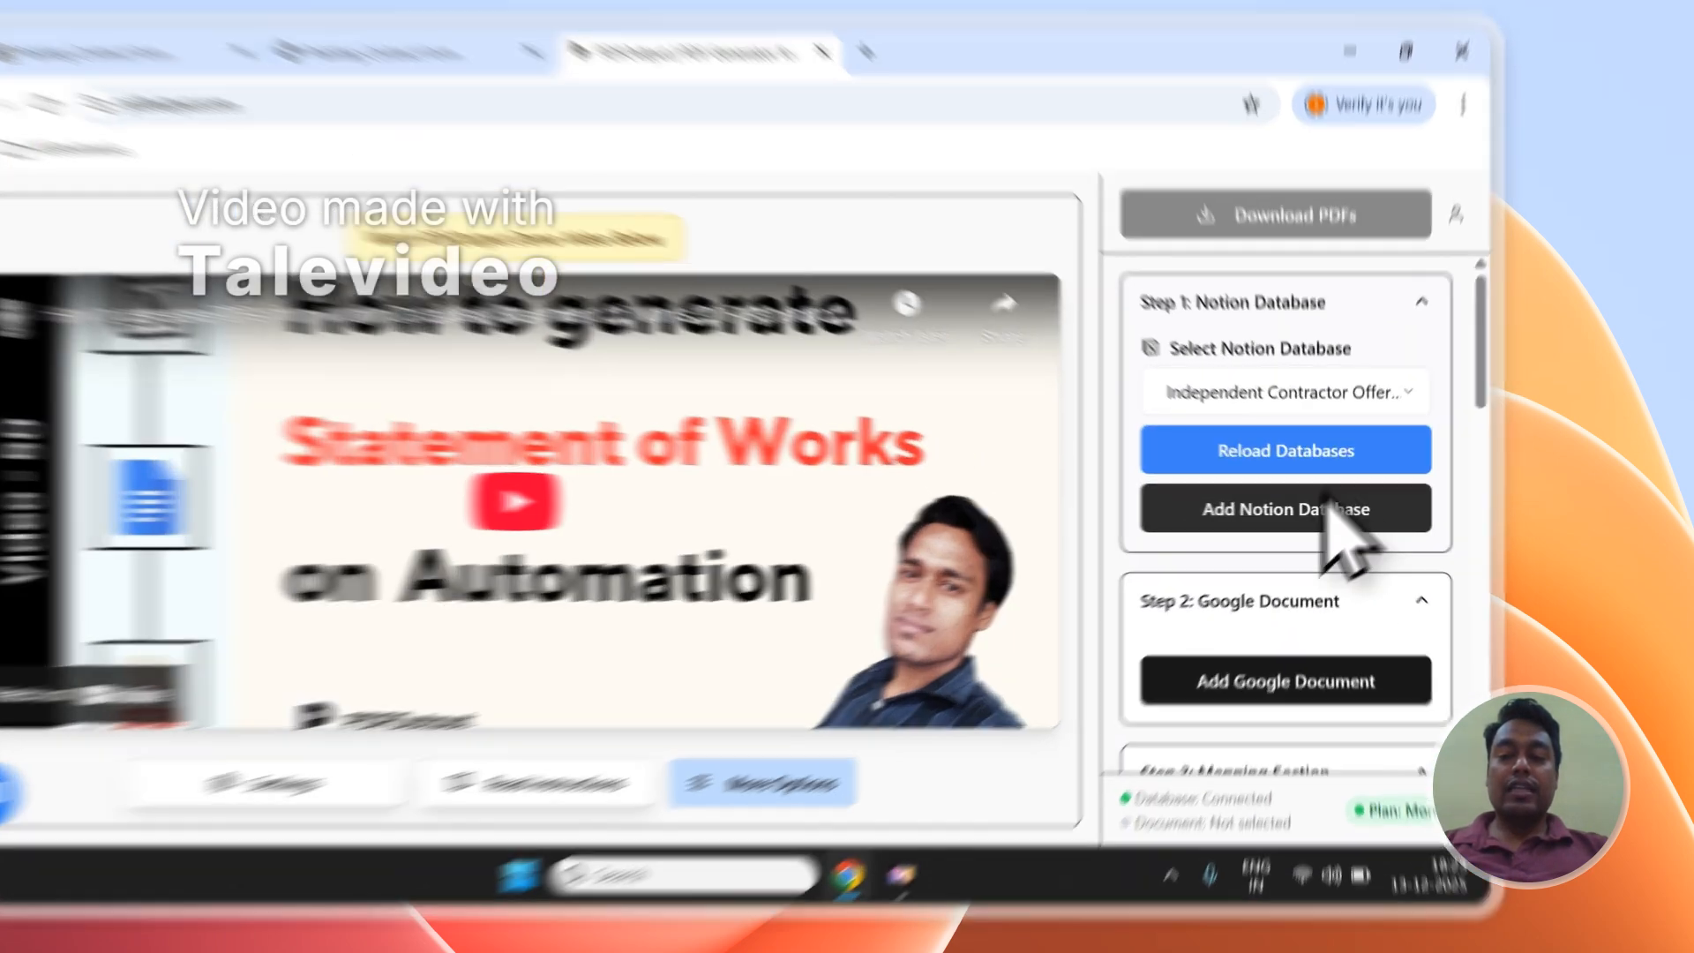
left_click(1350, 512)
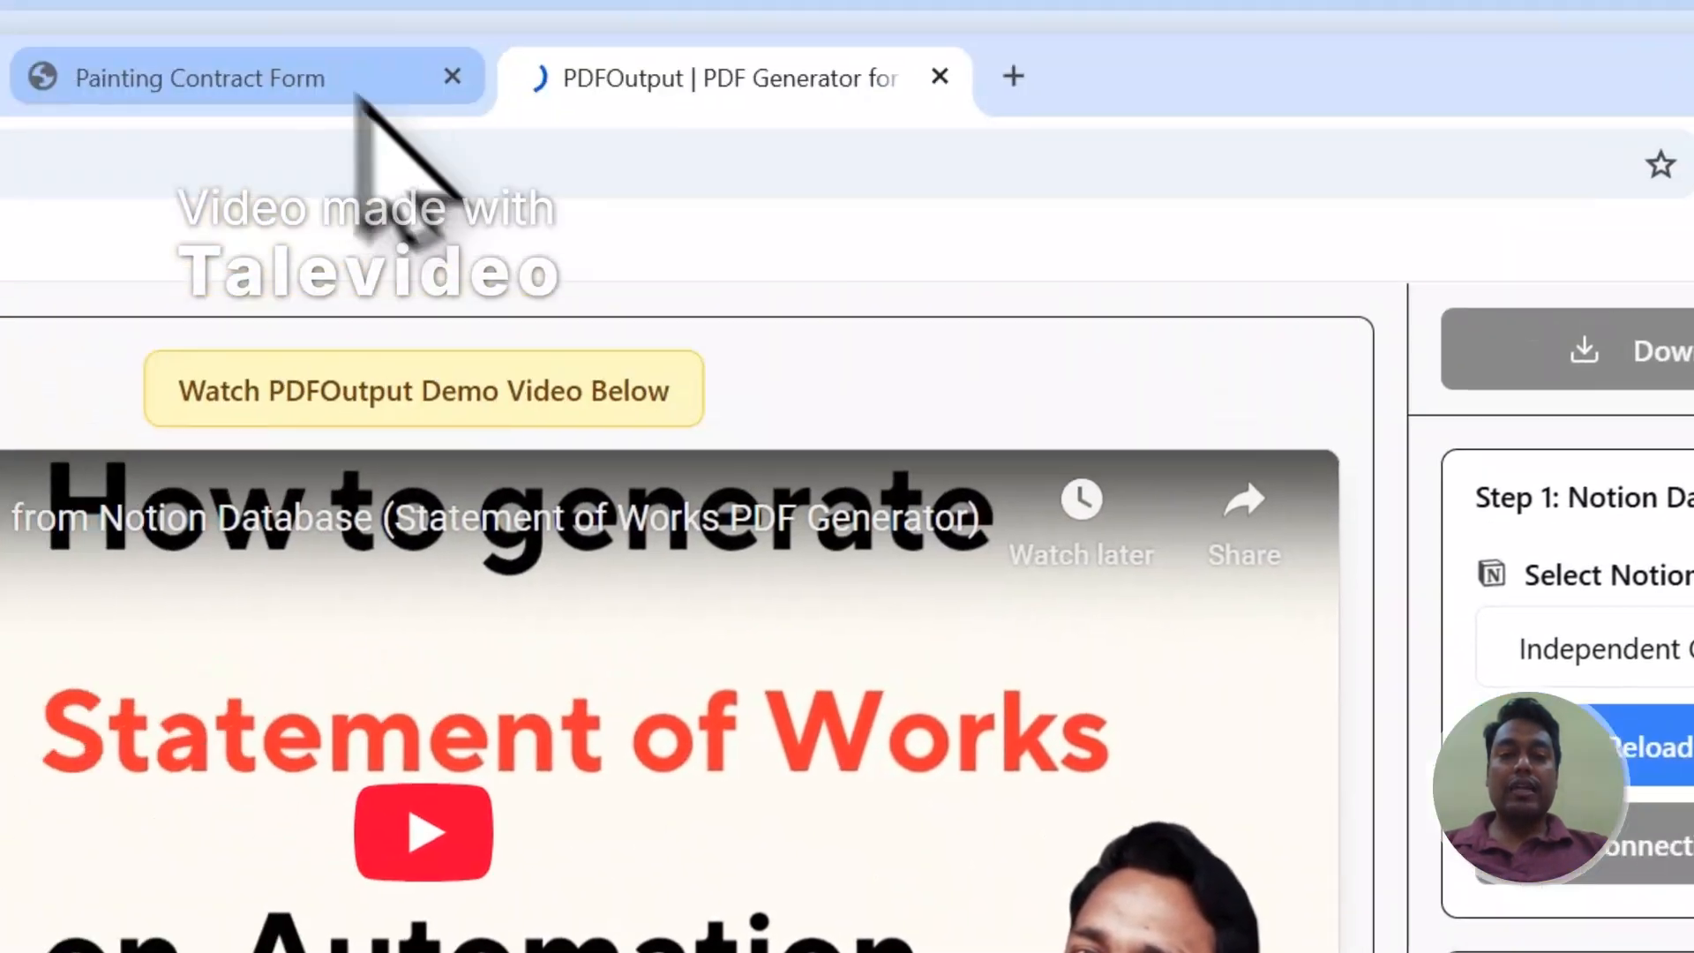
Copy the page title "Painting Contract Form" from the form's Notion page
left_click(357, 96)
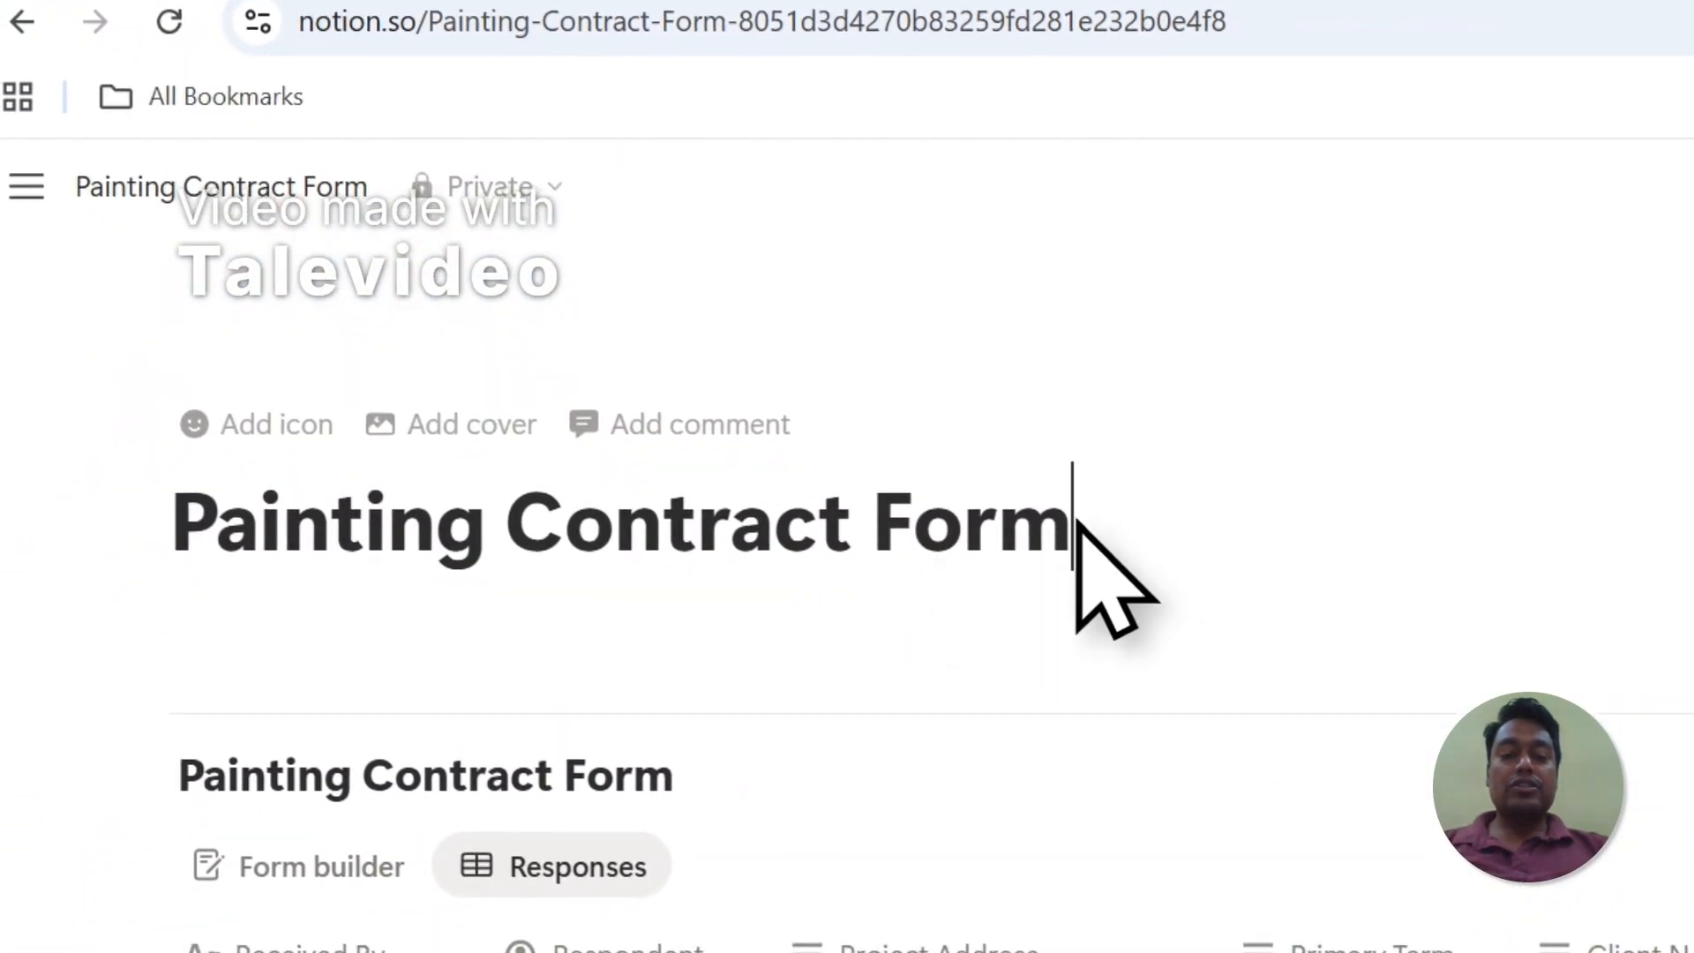
mouse_move(1075, 521)
left_mouse_down()
mouse_move(197, 526)
mouse_move(162, 544)
left_mouse_up()
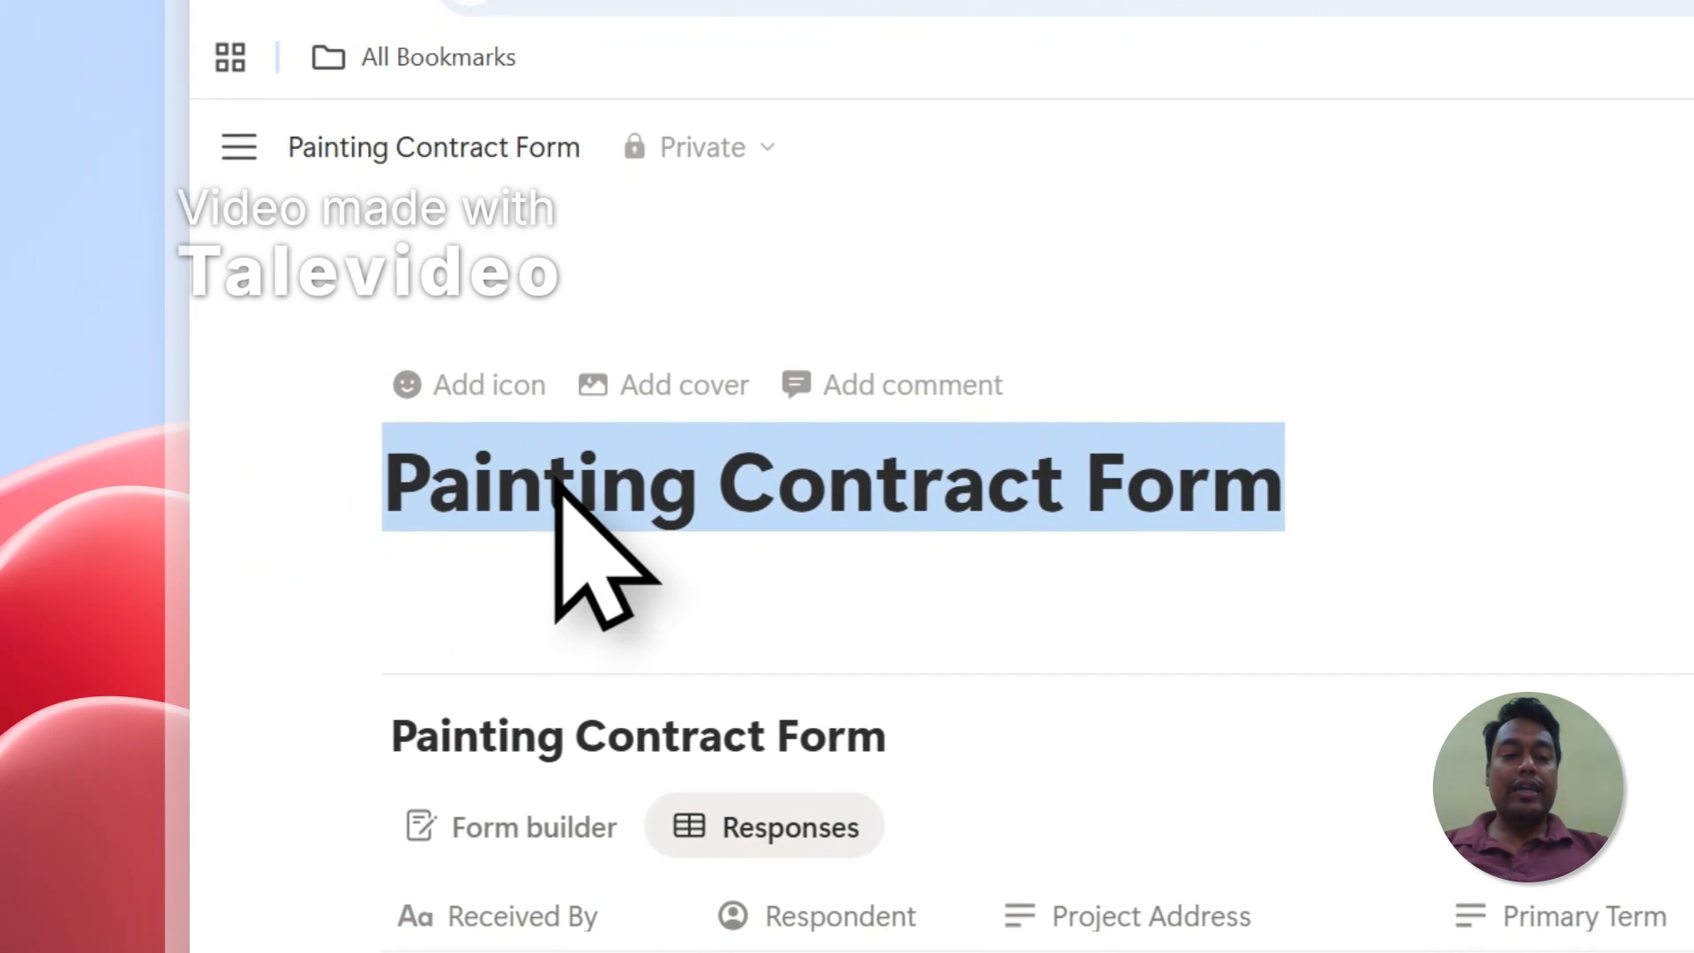
right_click(554, 487)
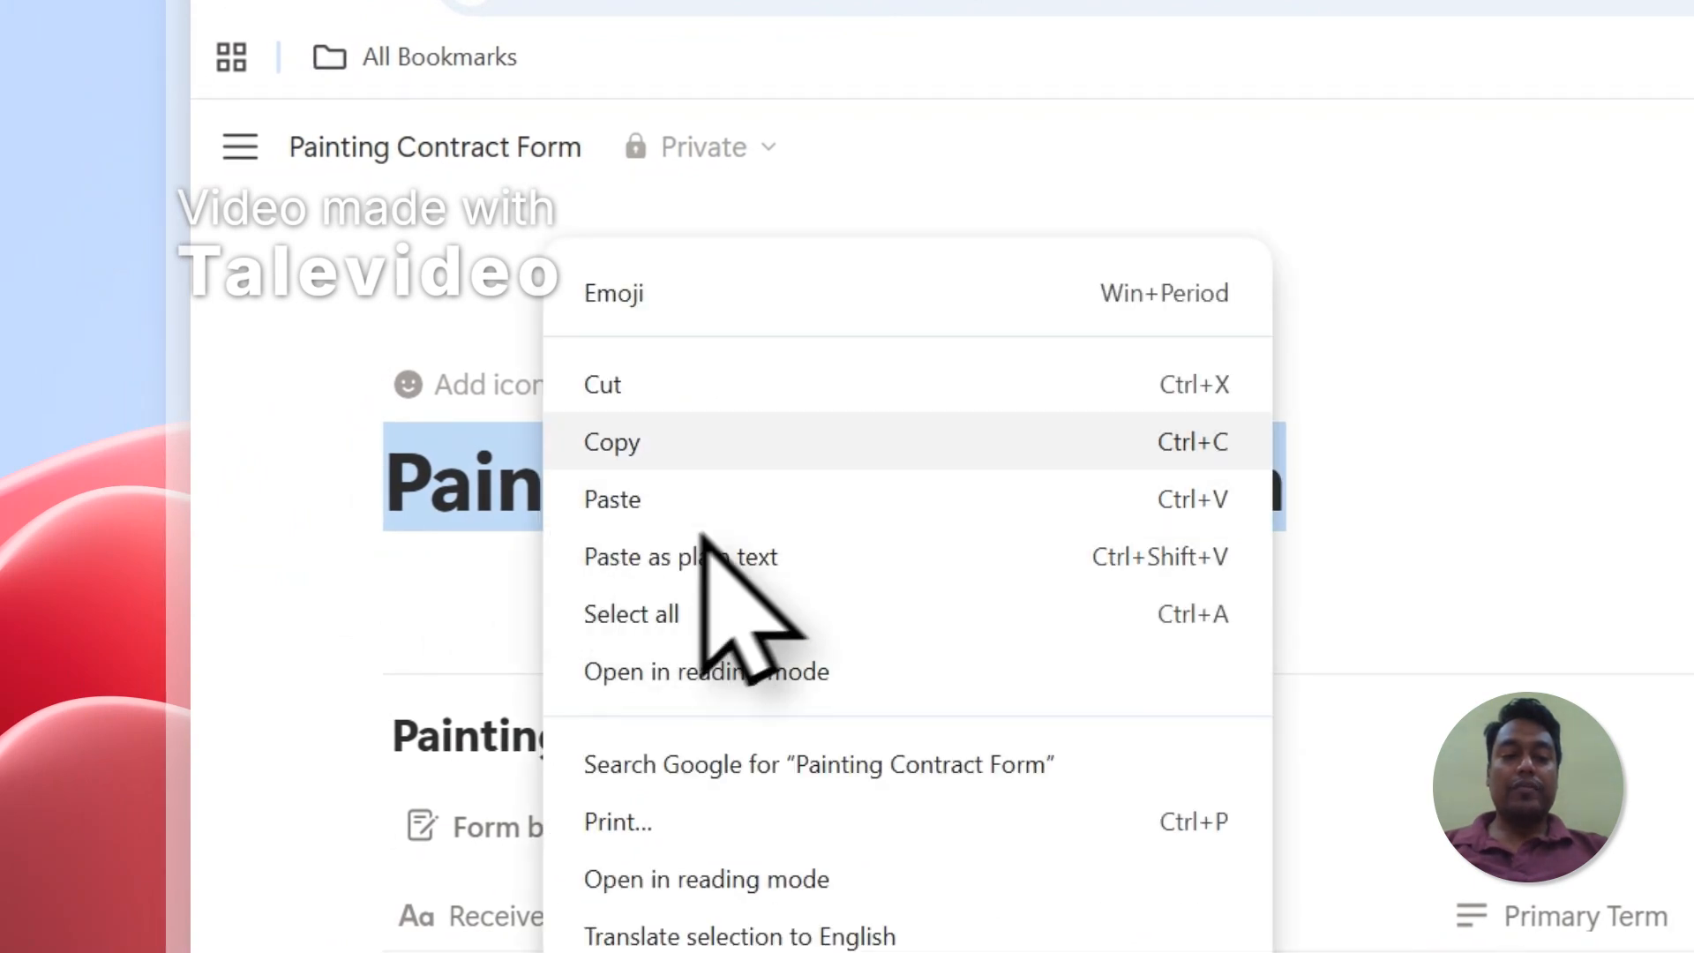
left_click(714, 439)
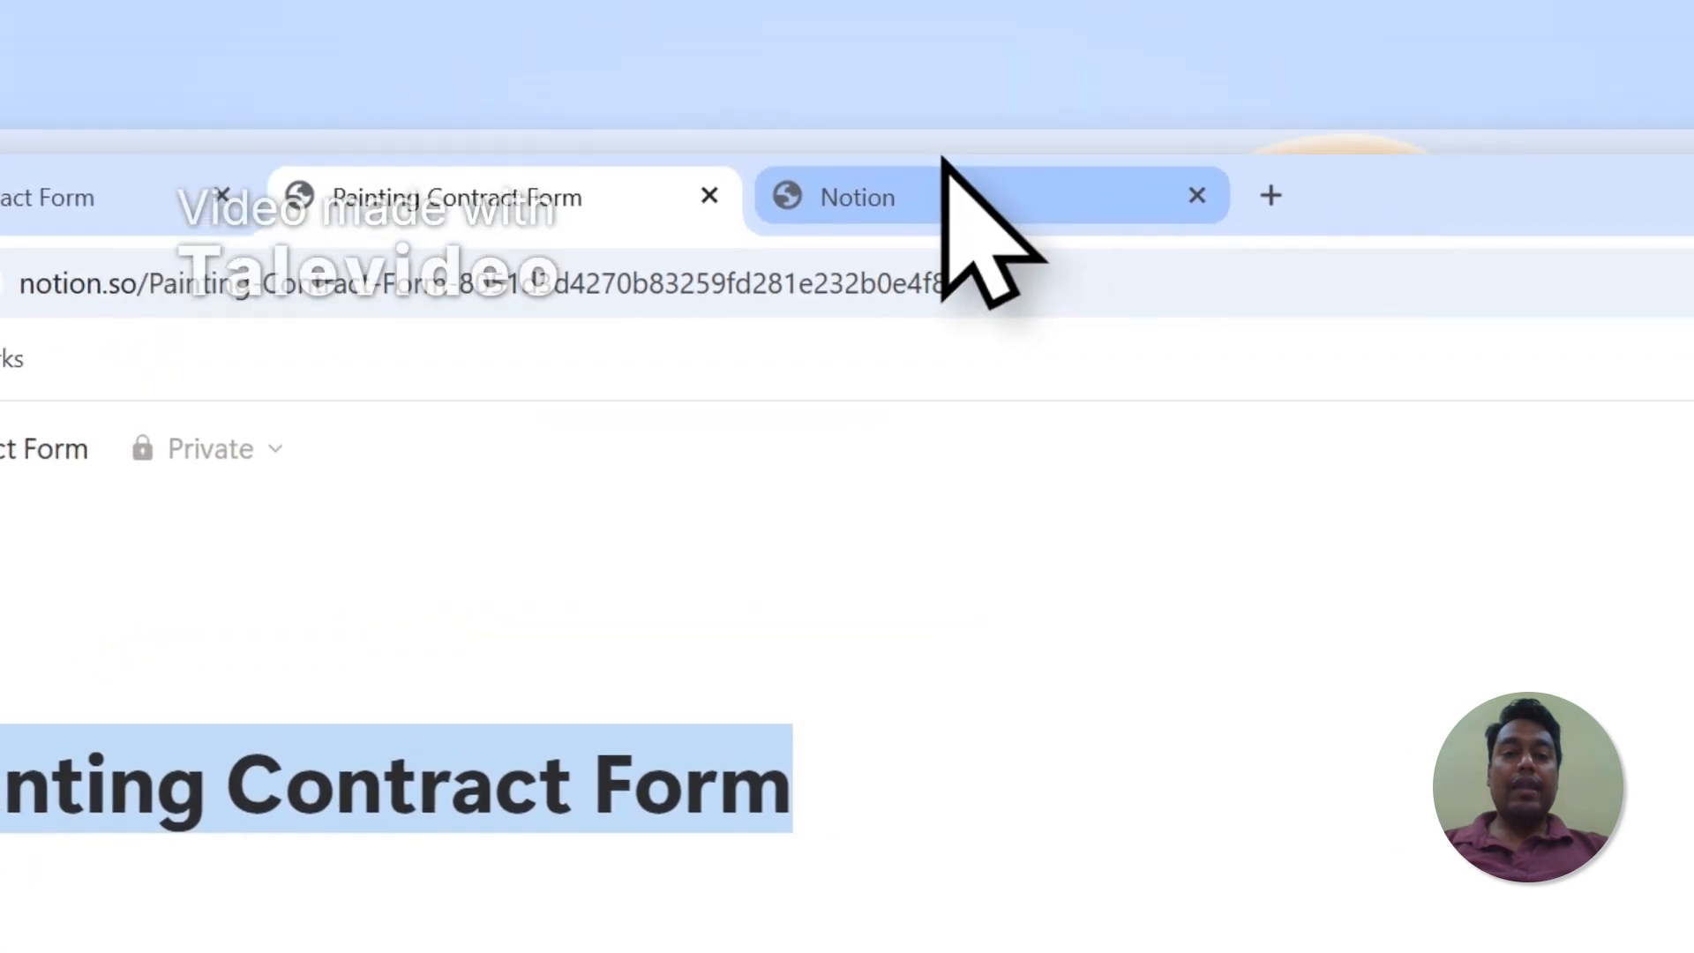
Continue the Notion connection to page selection, search for "Painting Contract Form" and add the top-level page to PDFOutput's access
left_click(1394, 0)
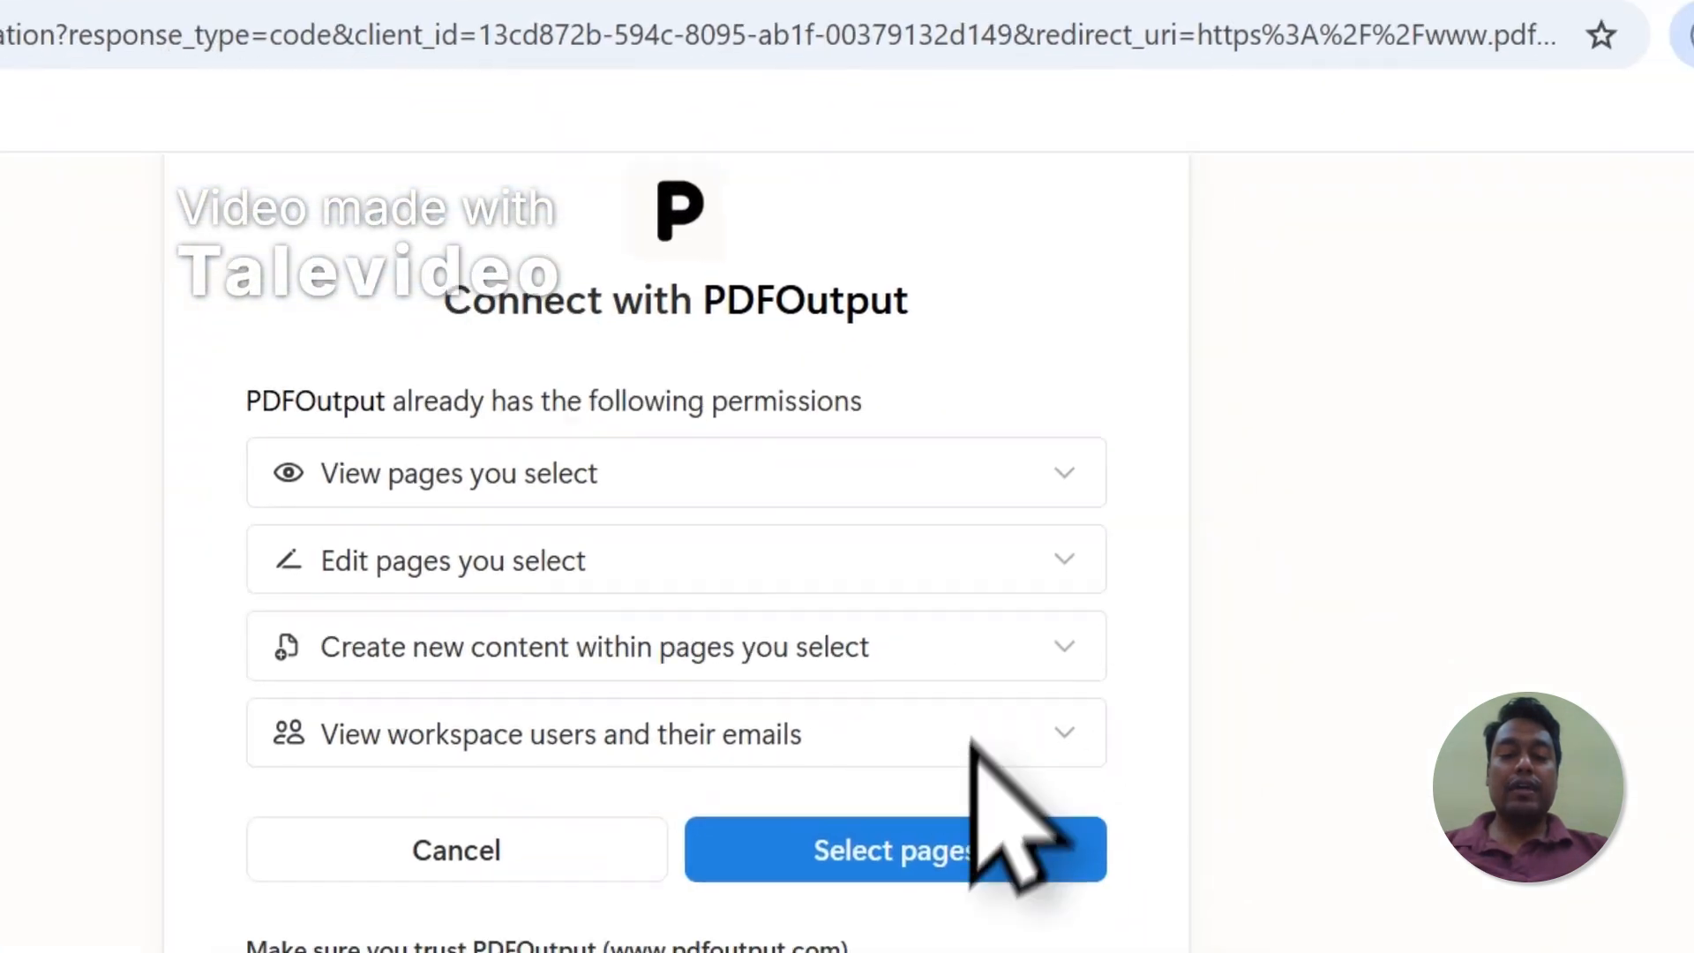
left_click(801, 707)
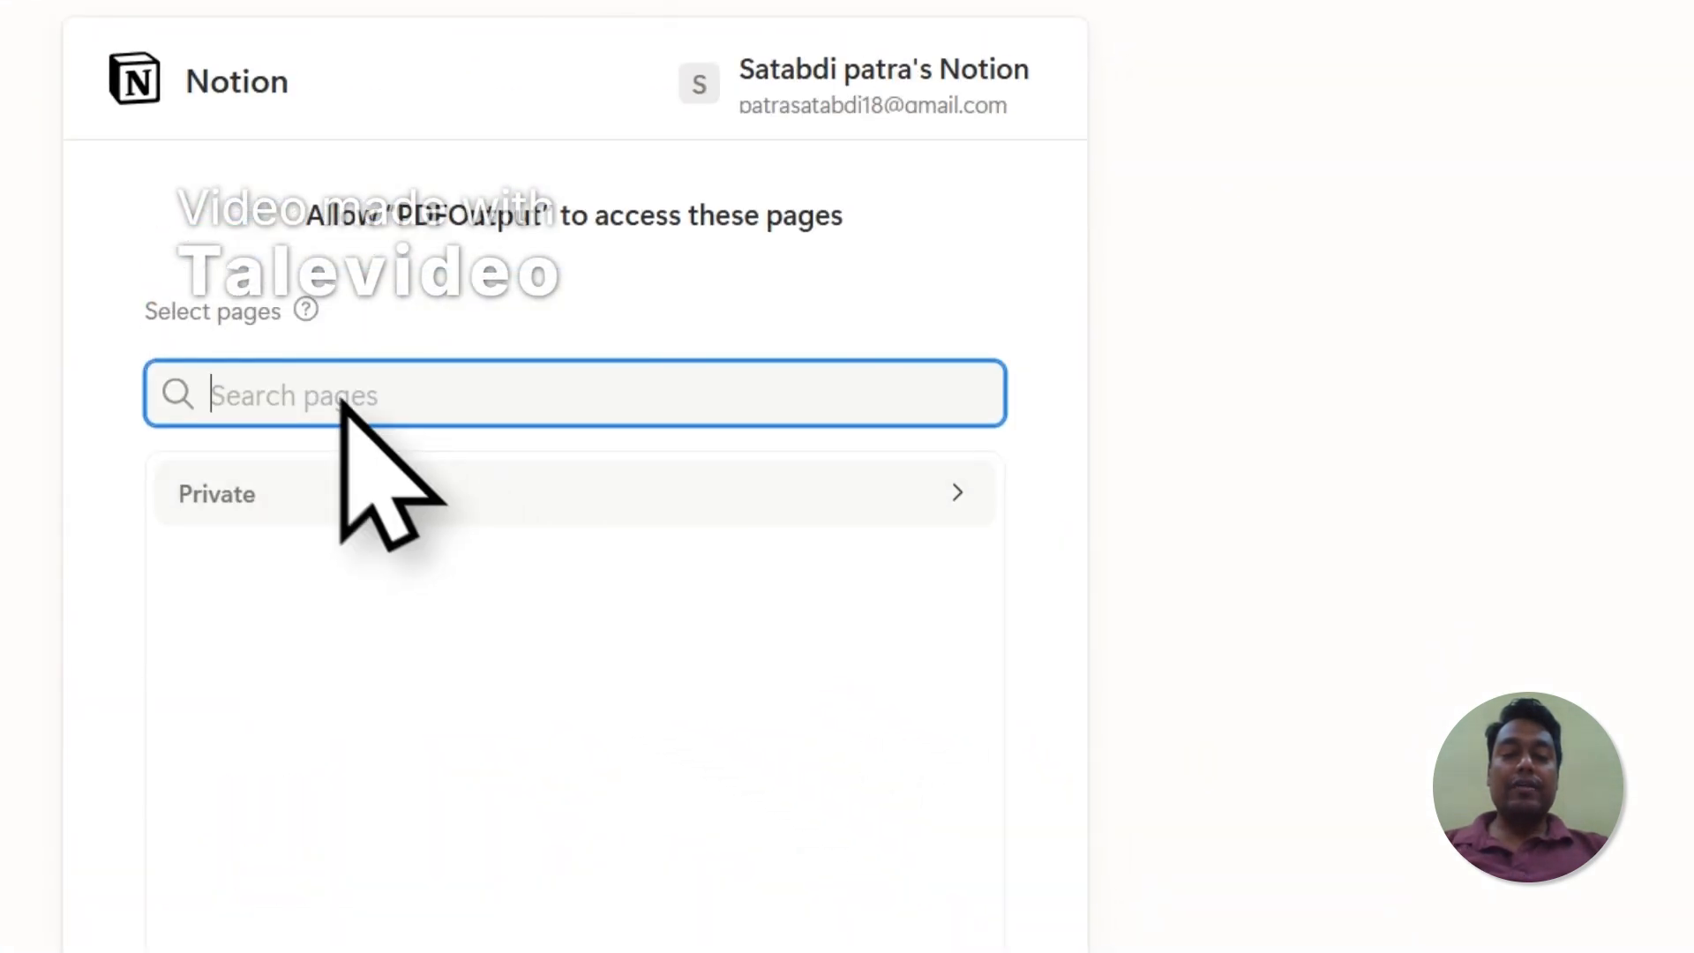
right_click(322, 394)
left_click(402, 649)
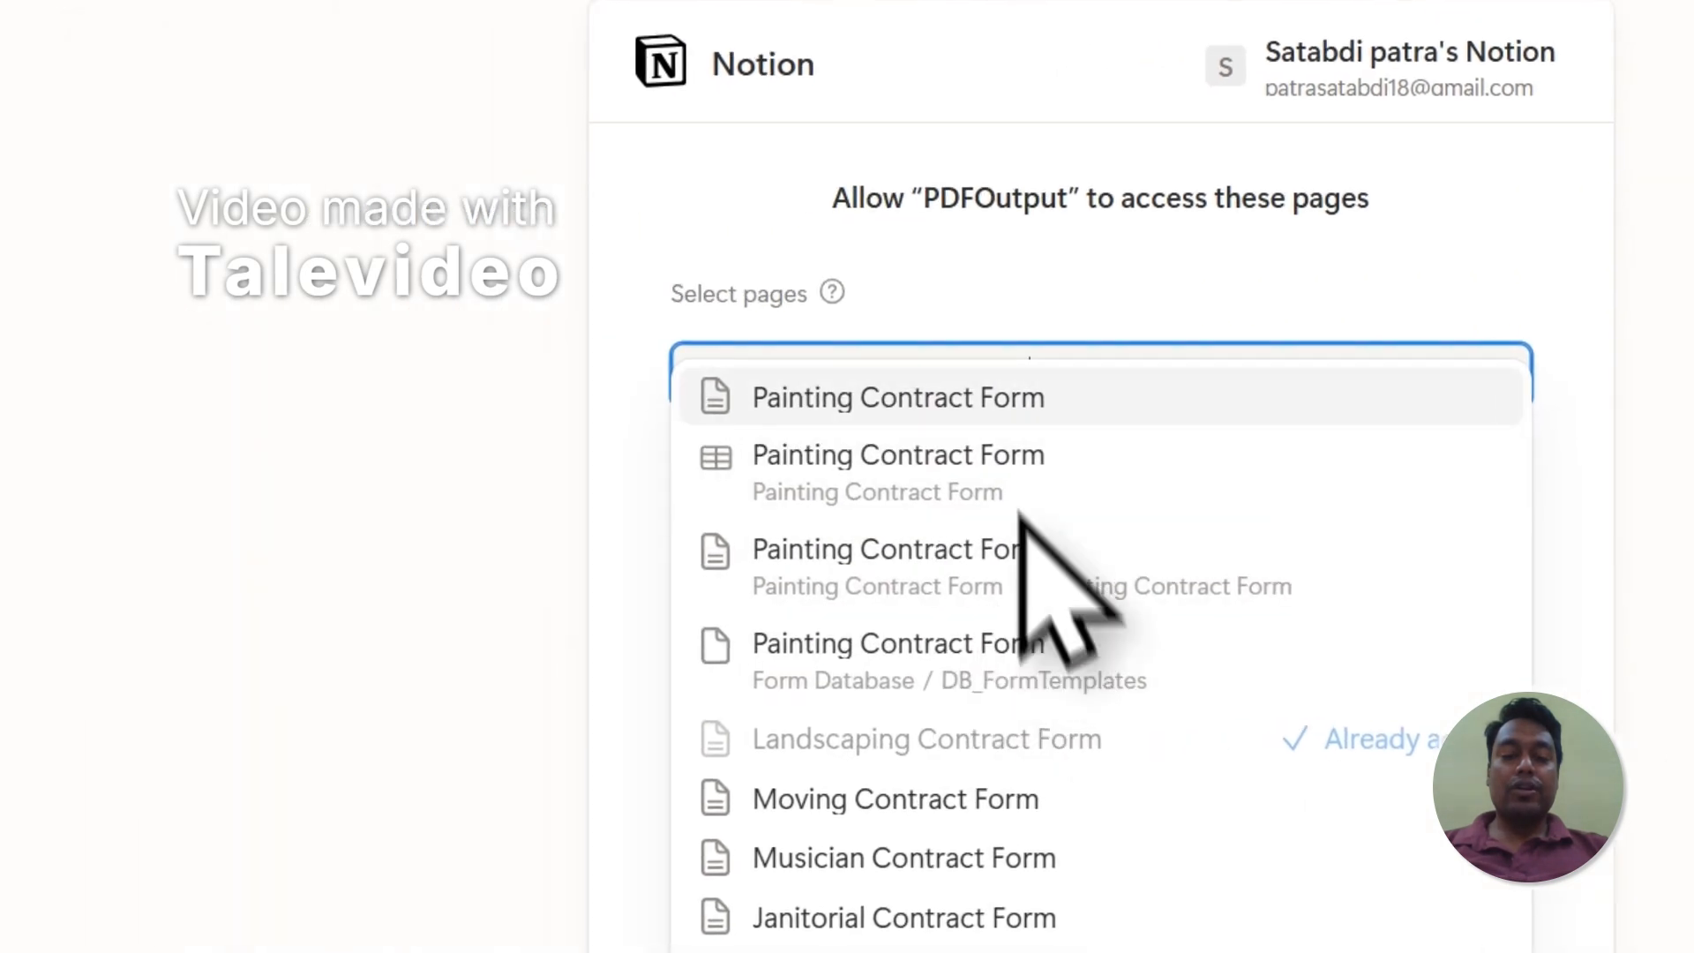
left_click(944, 397)
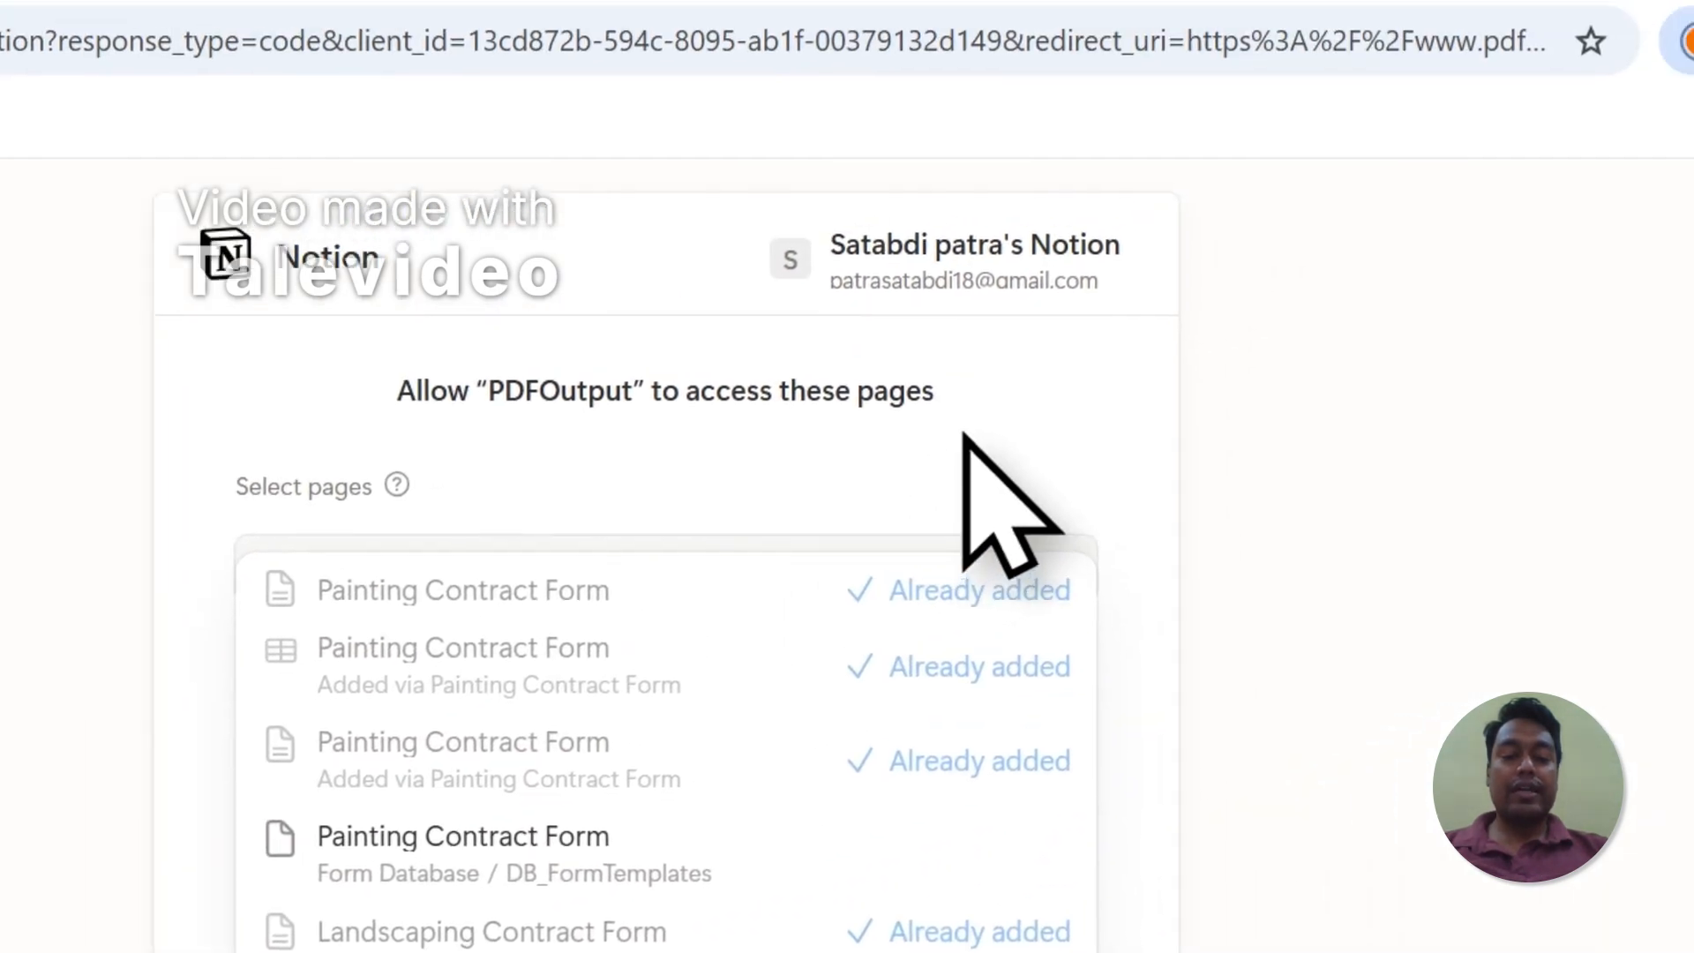
left_click(964, 433)
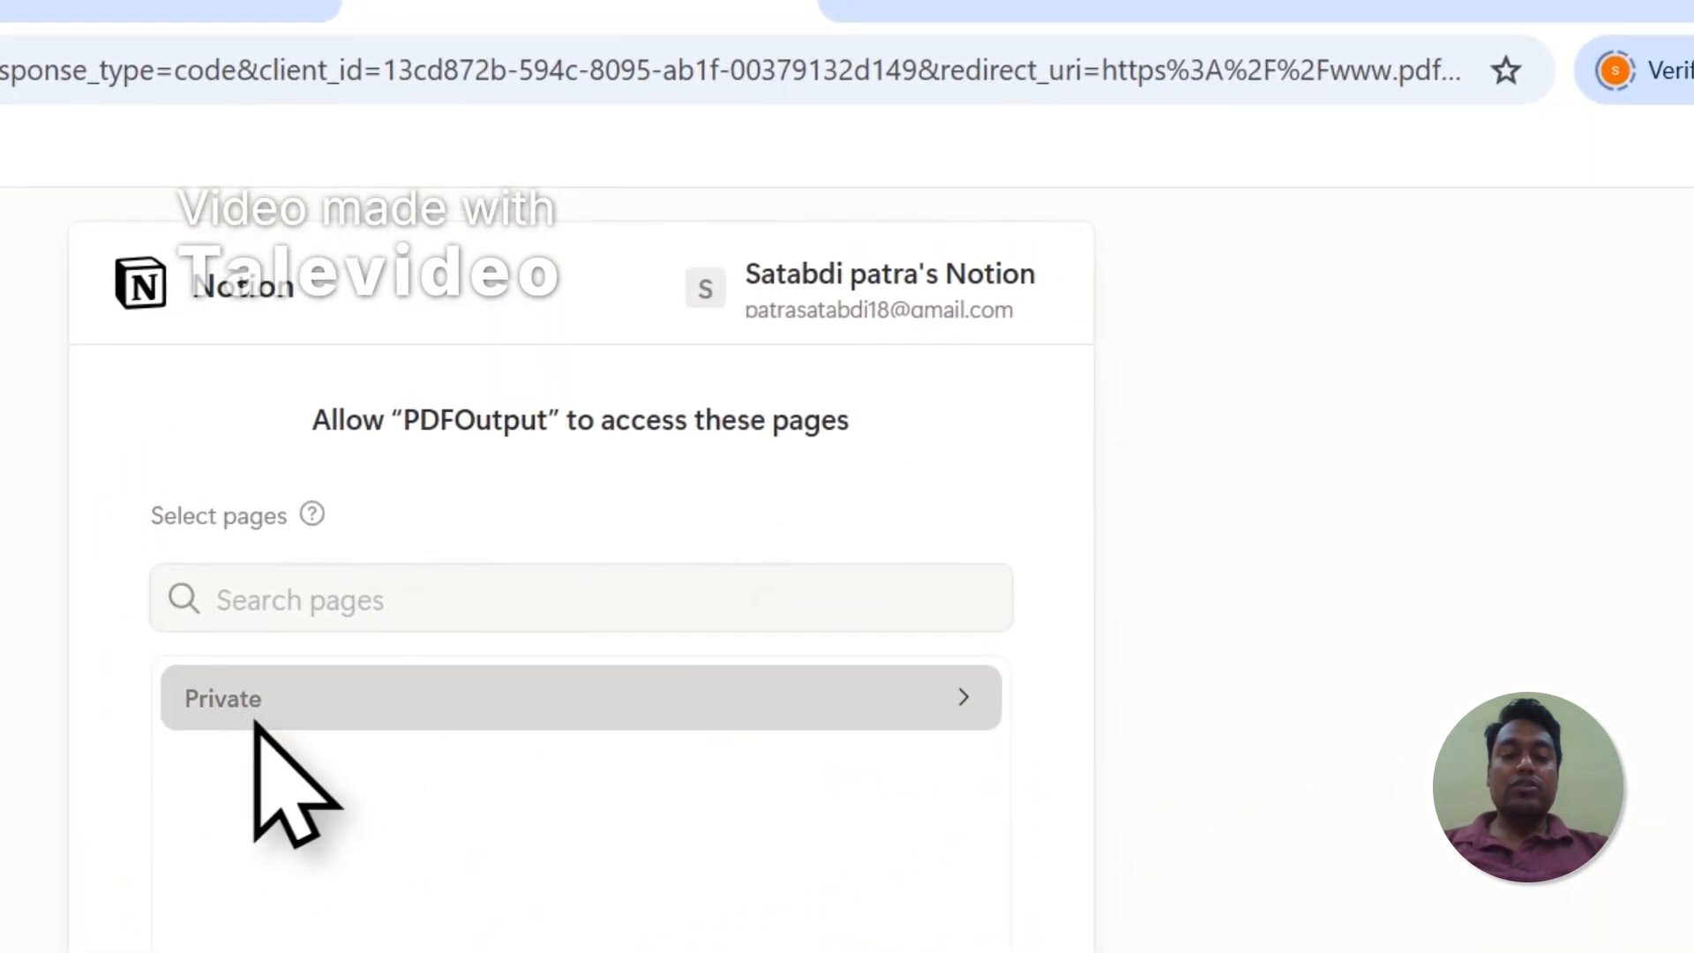
Browse the top-level pages under Private, and check the main title on the Painting Contract Form page in Notion
left_click(463, 671)
scroll(380, 698, "down", 2)
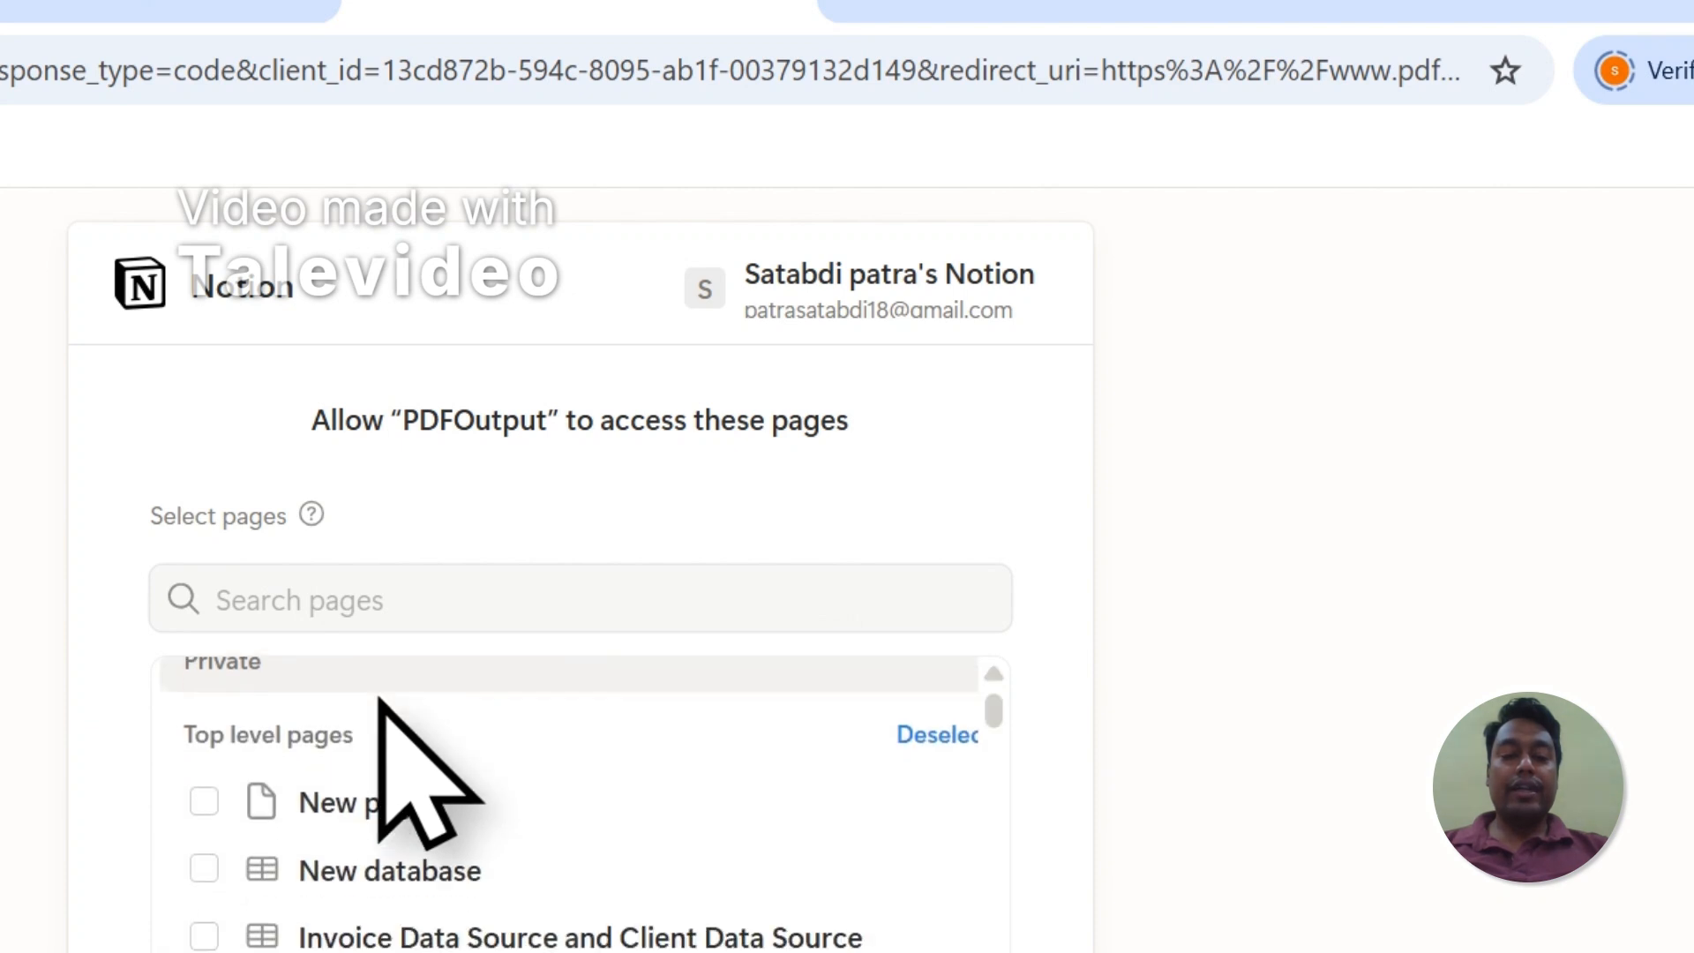
scroll(379, 698, "up", 2)
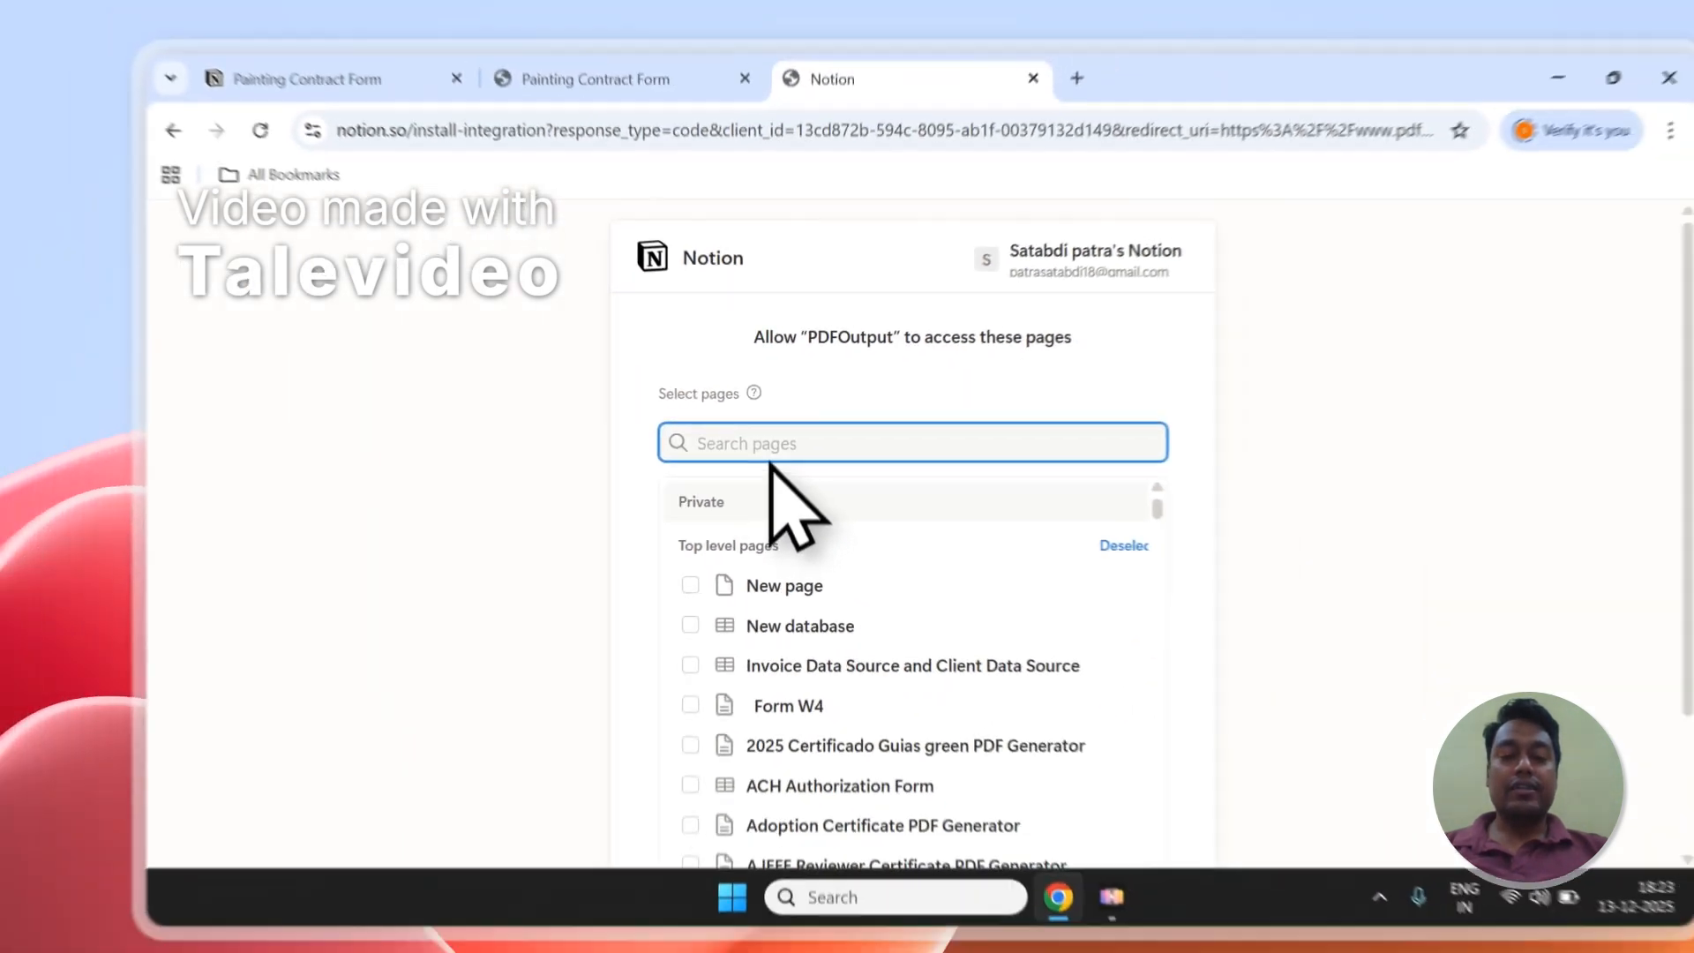
scroll(1147, 712, "down", 2)
scroll(662, 485, "up", 2)
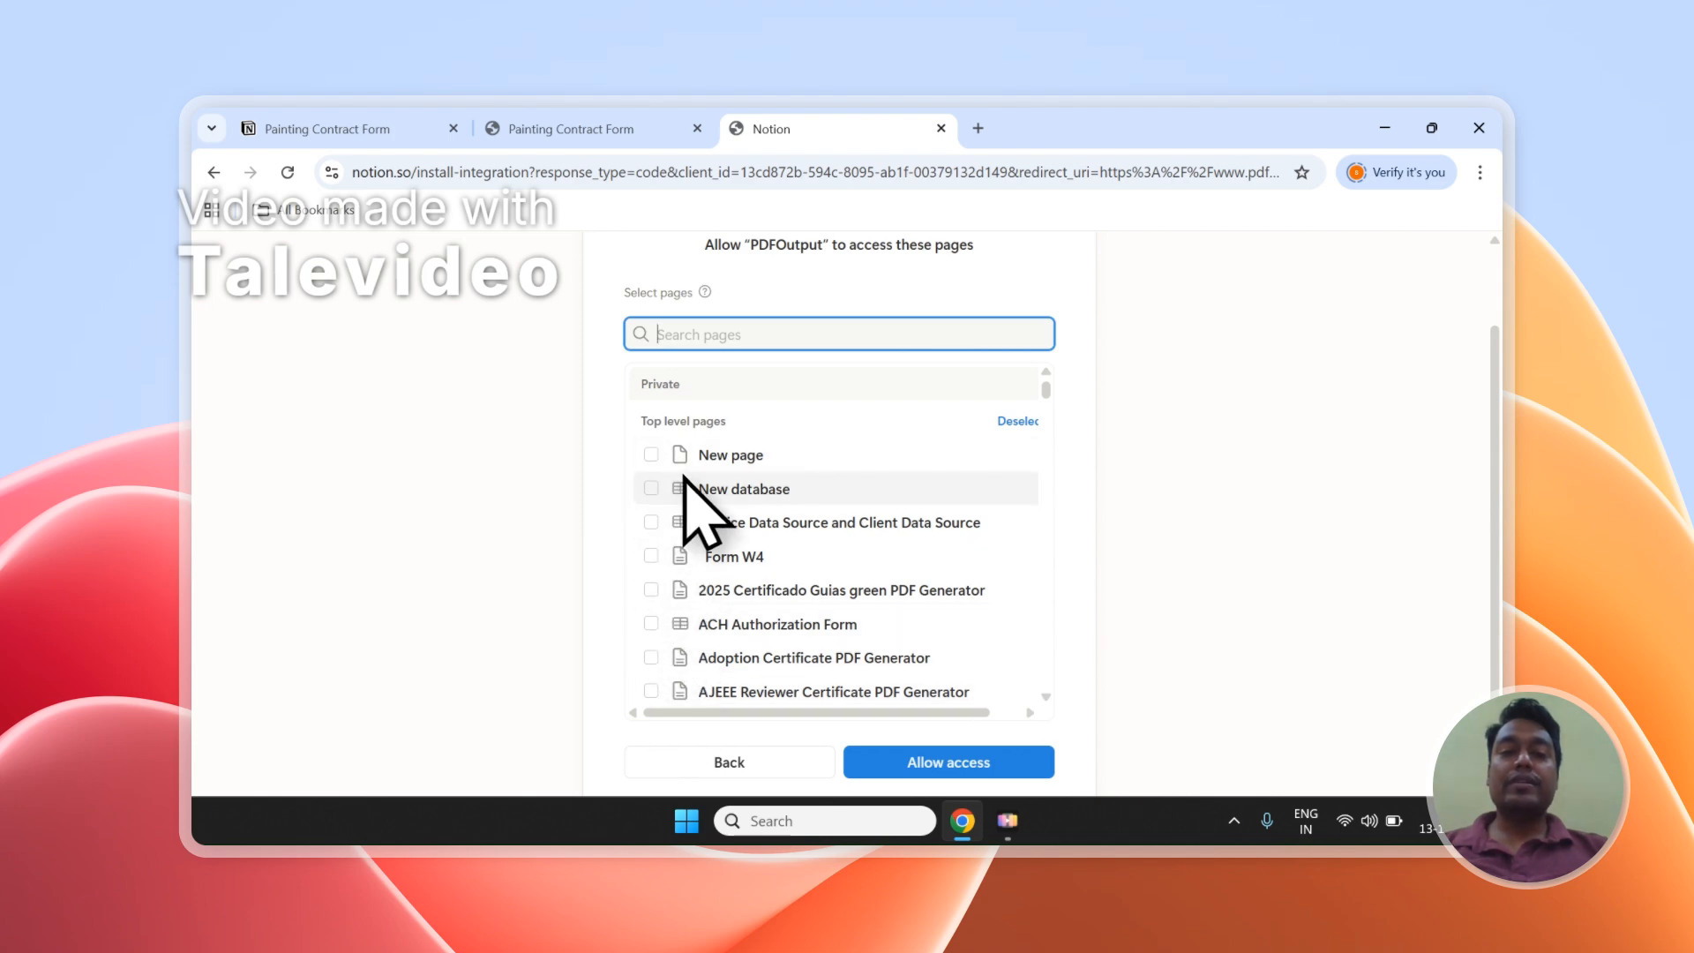
left_click(600, 128)
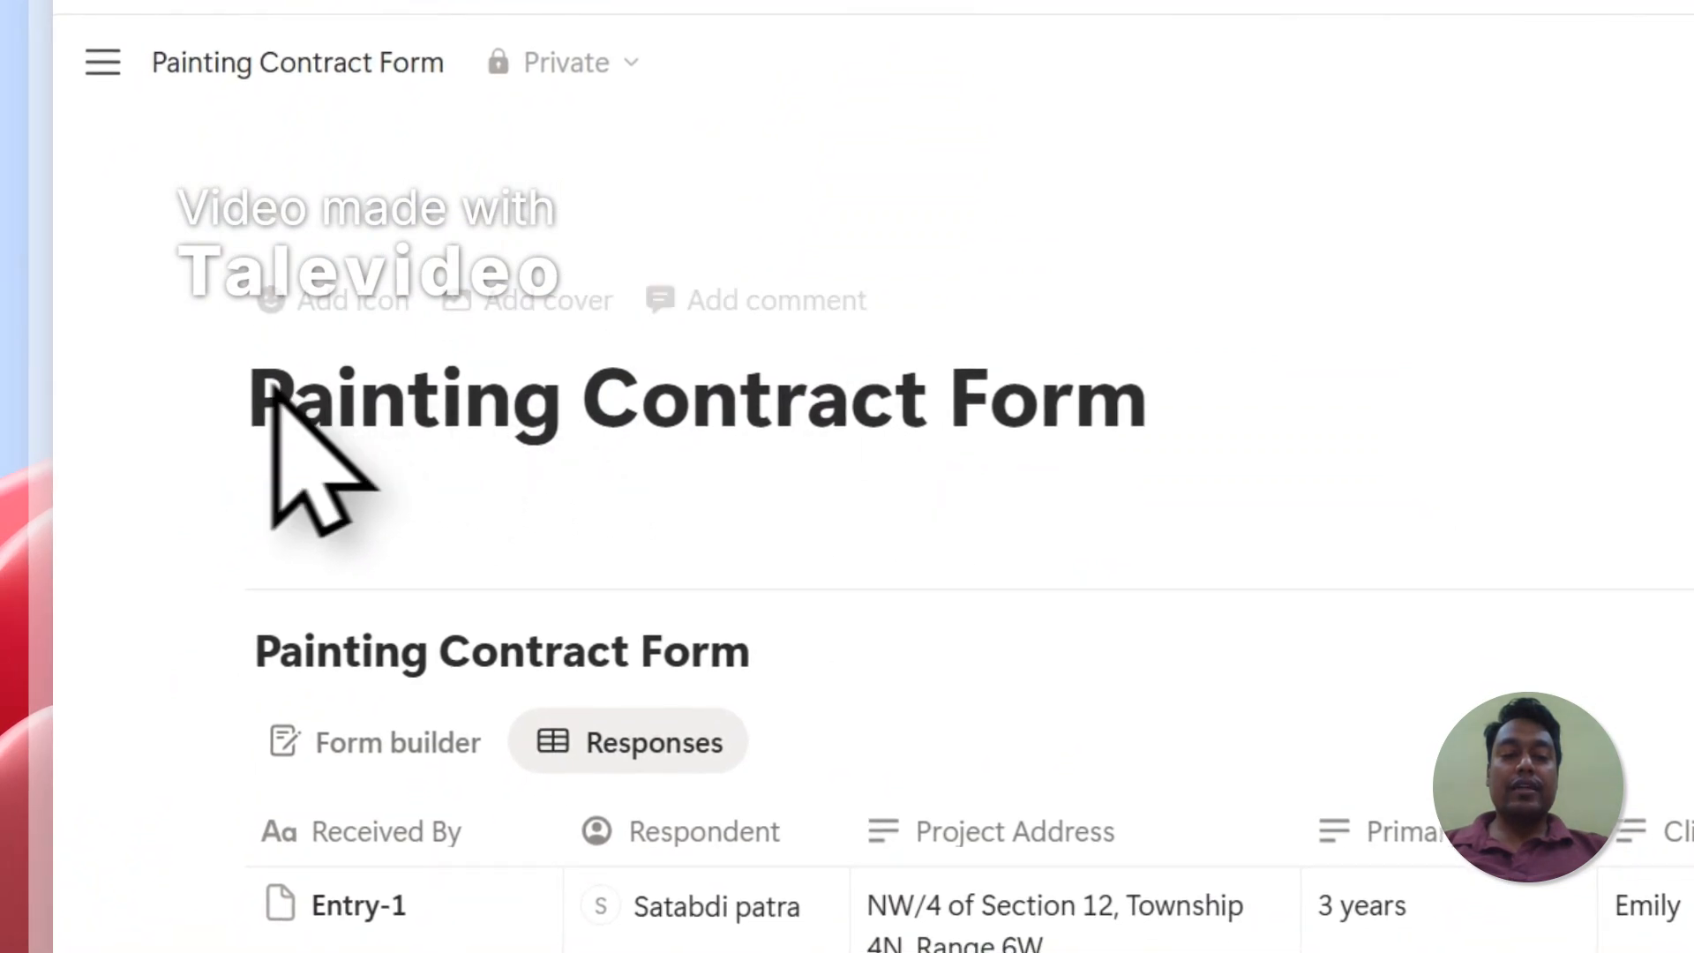
mouse_move(265, 391)
left_mouse_down()
mouse_move(410, 406)
mouse_move(1205, 394)
left_mouse_up()
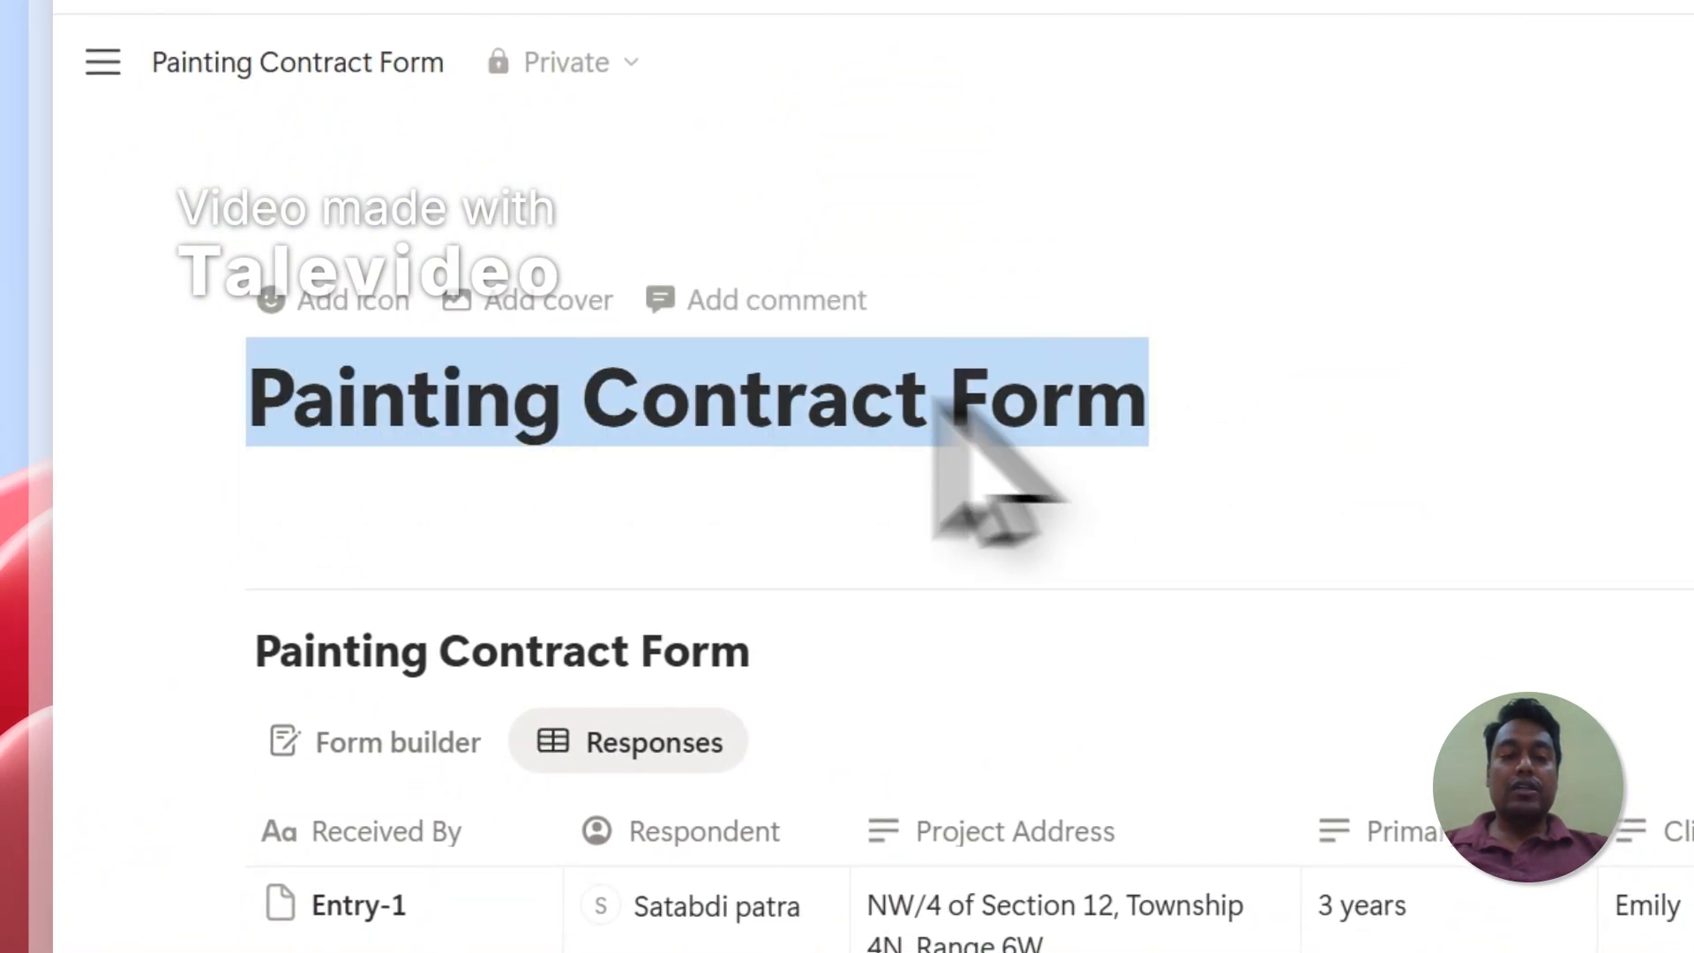
Return from the Notion page title to the integration's page selection and allow PDFOutput access to the chosen pages
left_click(465, 398)
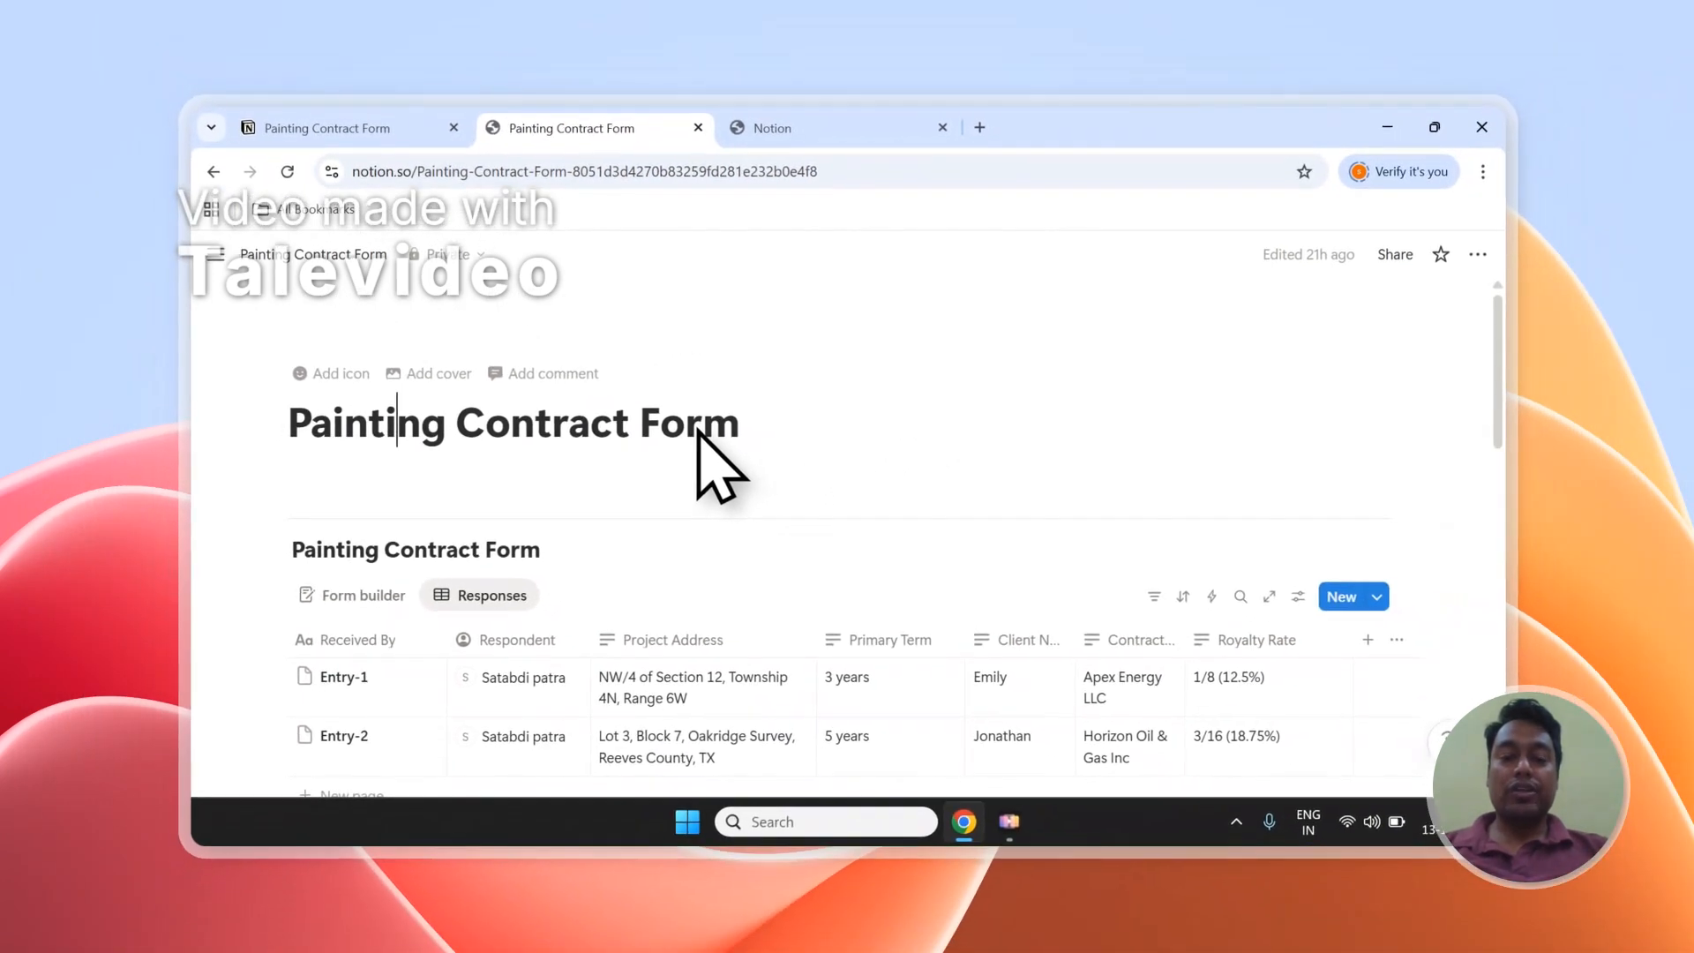
left_click(772, 128)
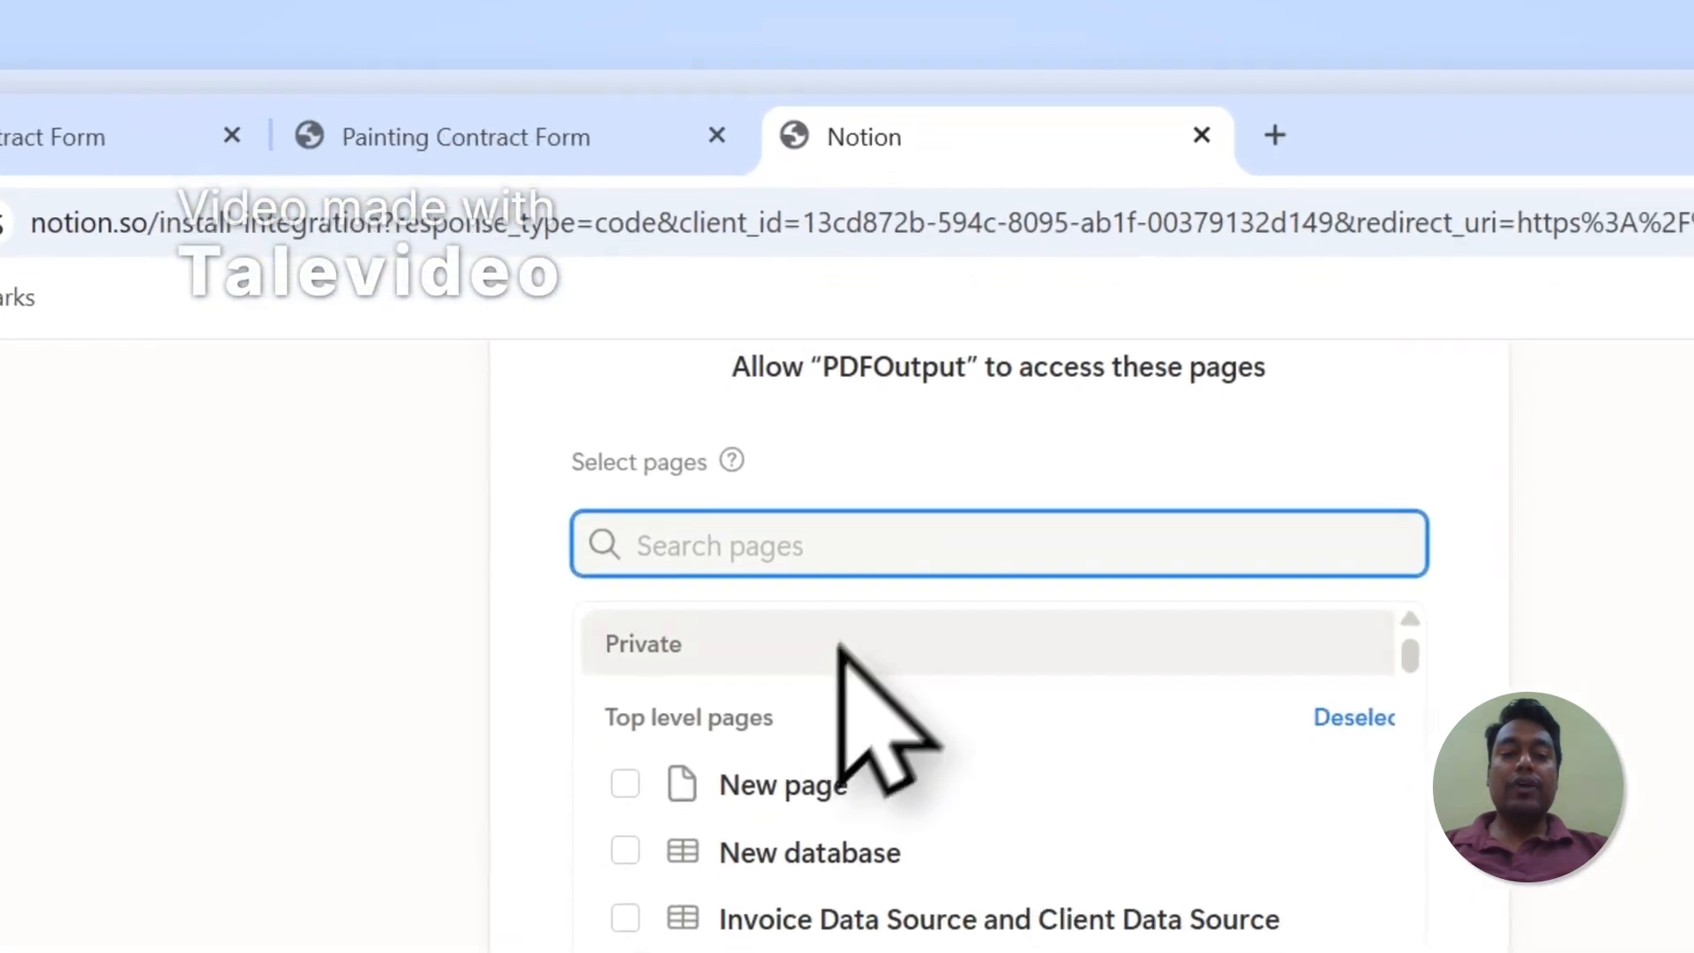
scroll(711, 481, "up", 2)
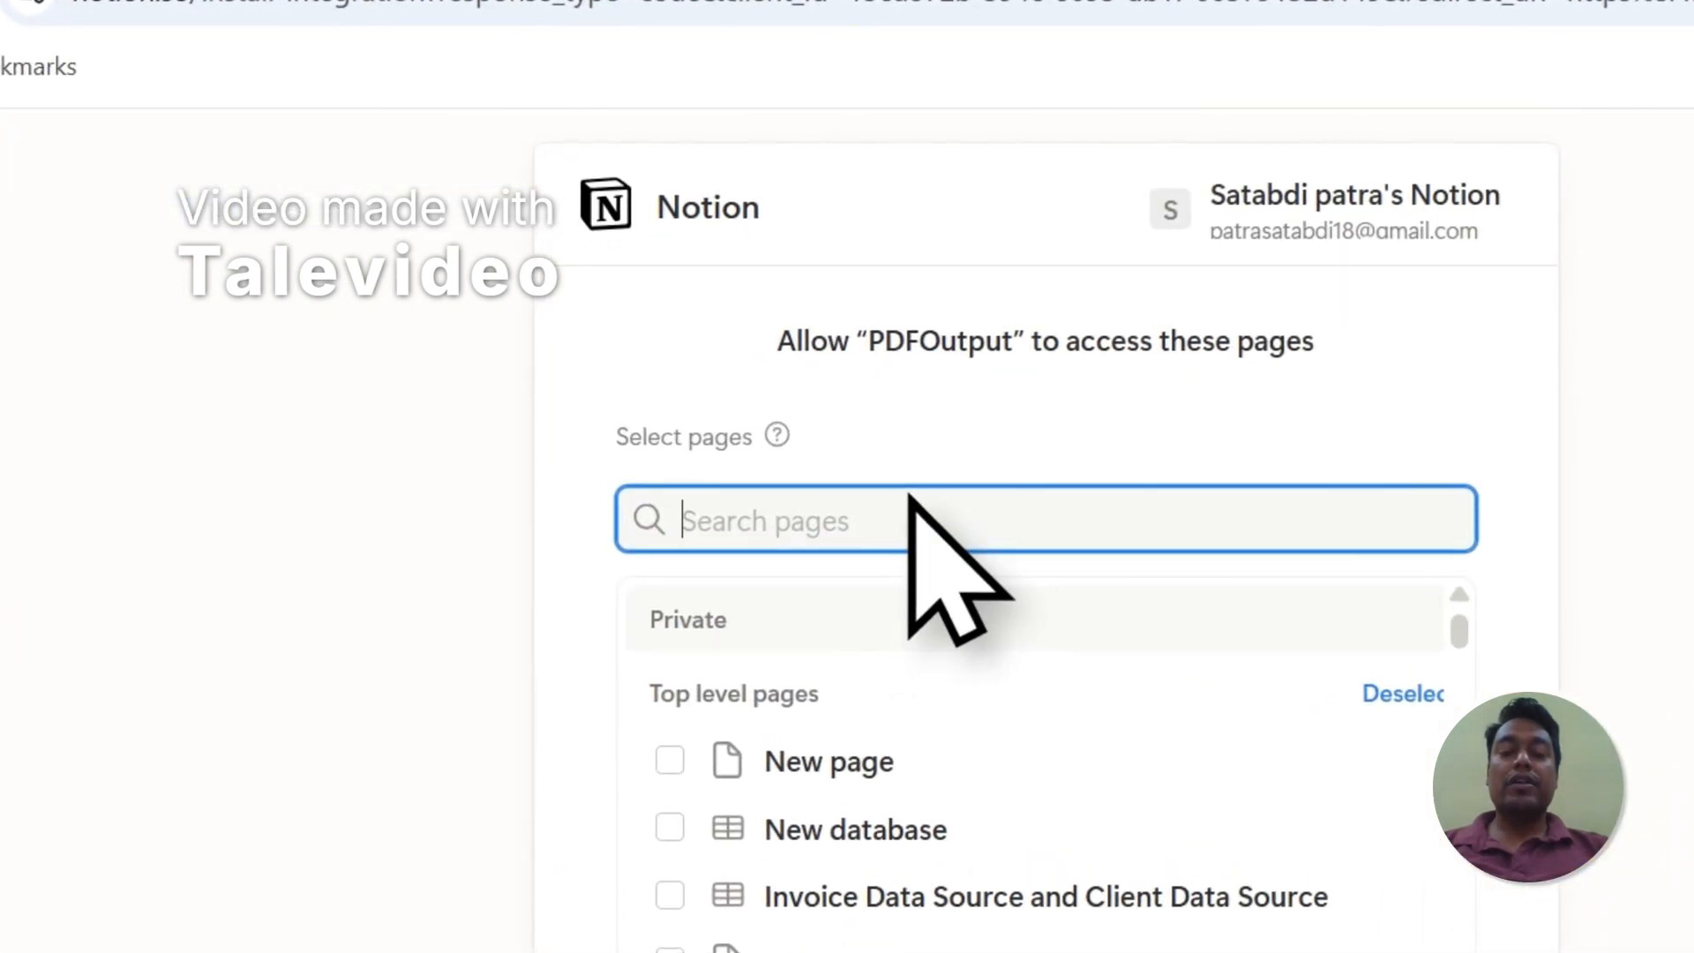
scroll(1324, 485, "down", 2)
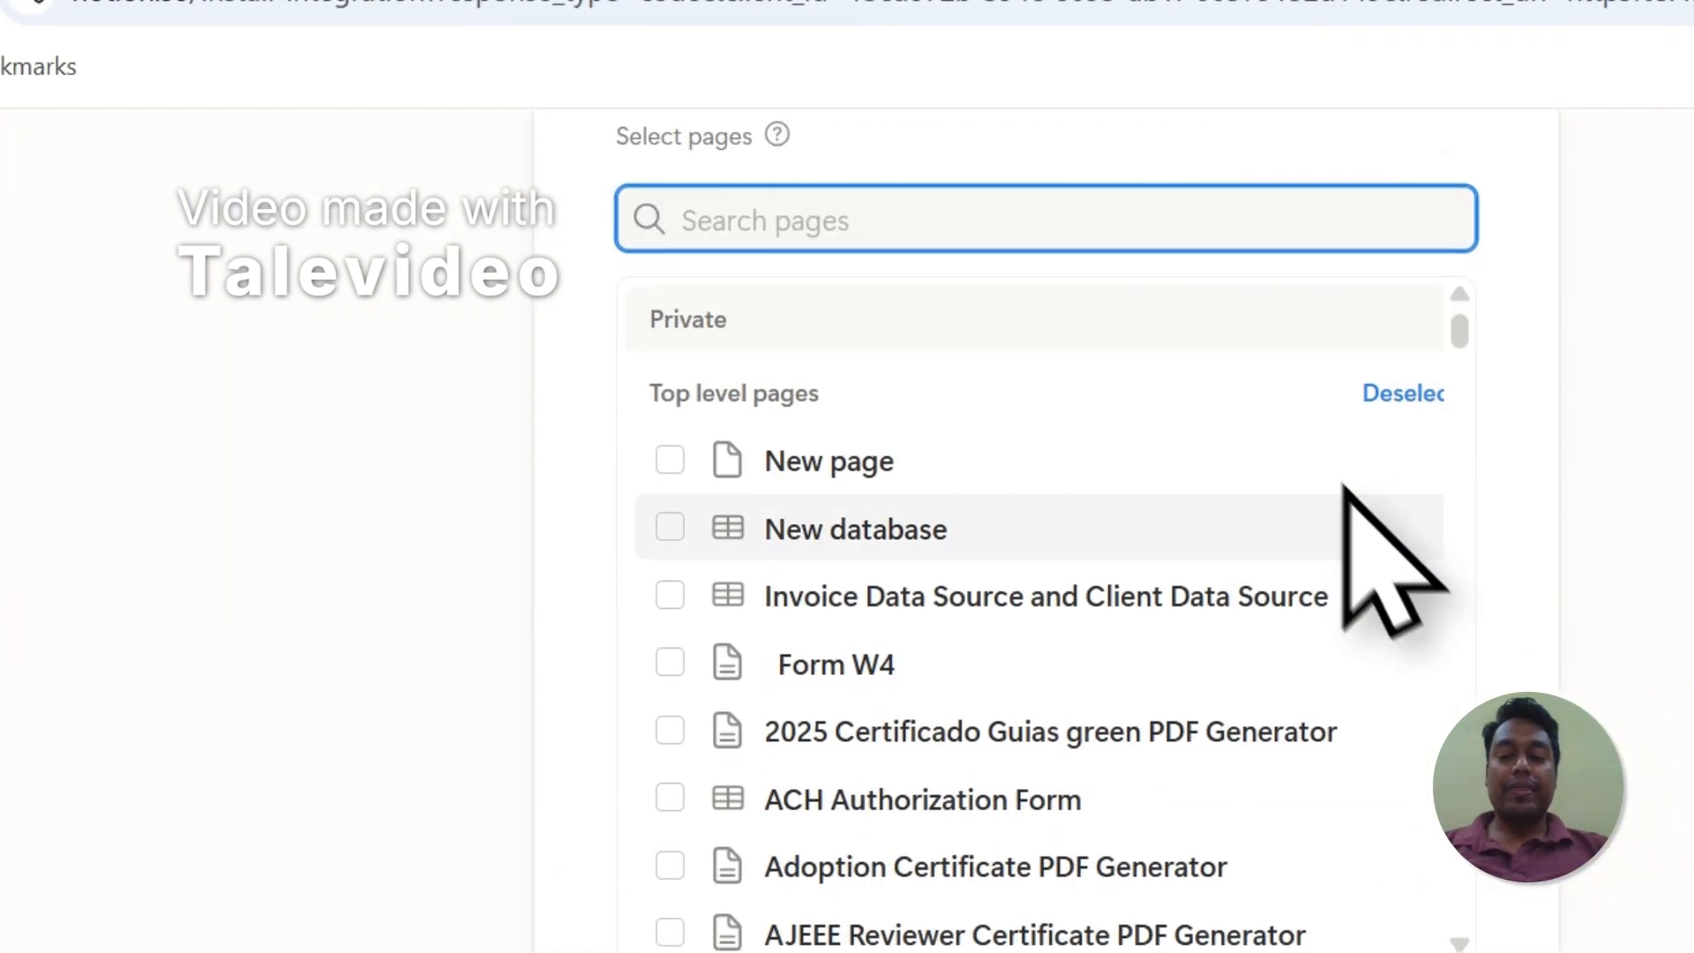
left_click(708, 769)
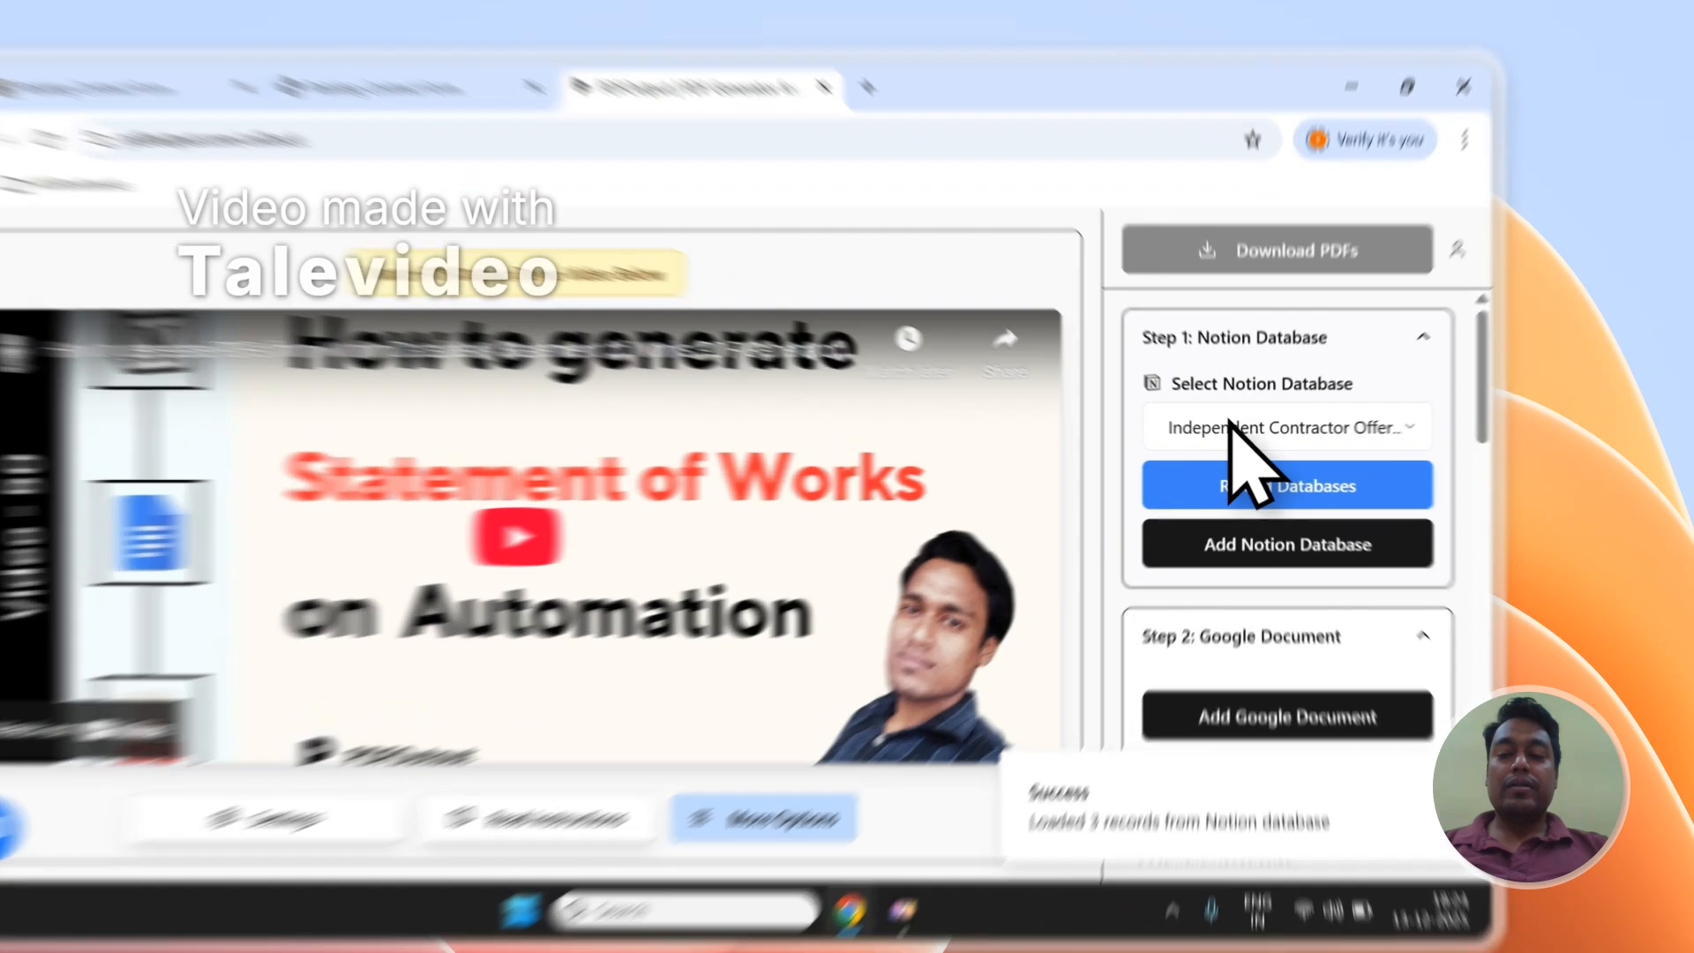
Look through the available Notion databases for Painting Contract Form and reload the databases
left_click(1343, 413)
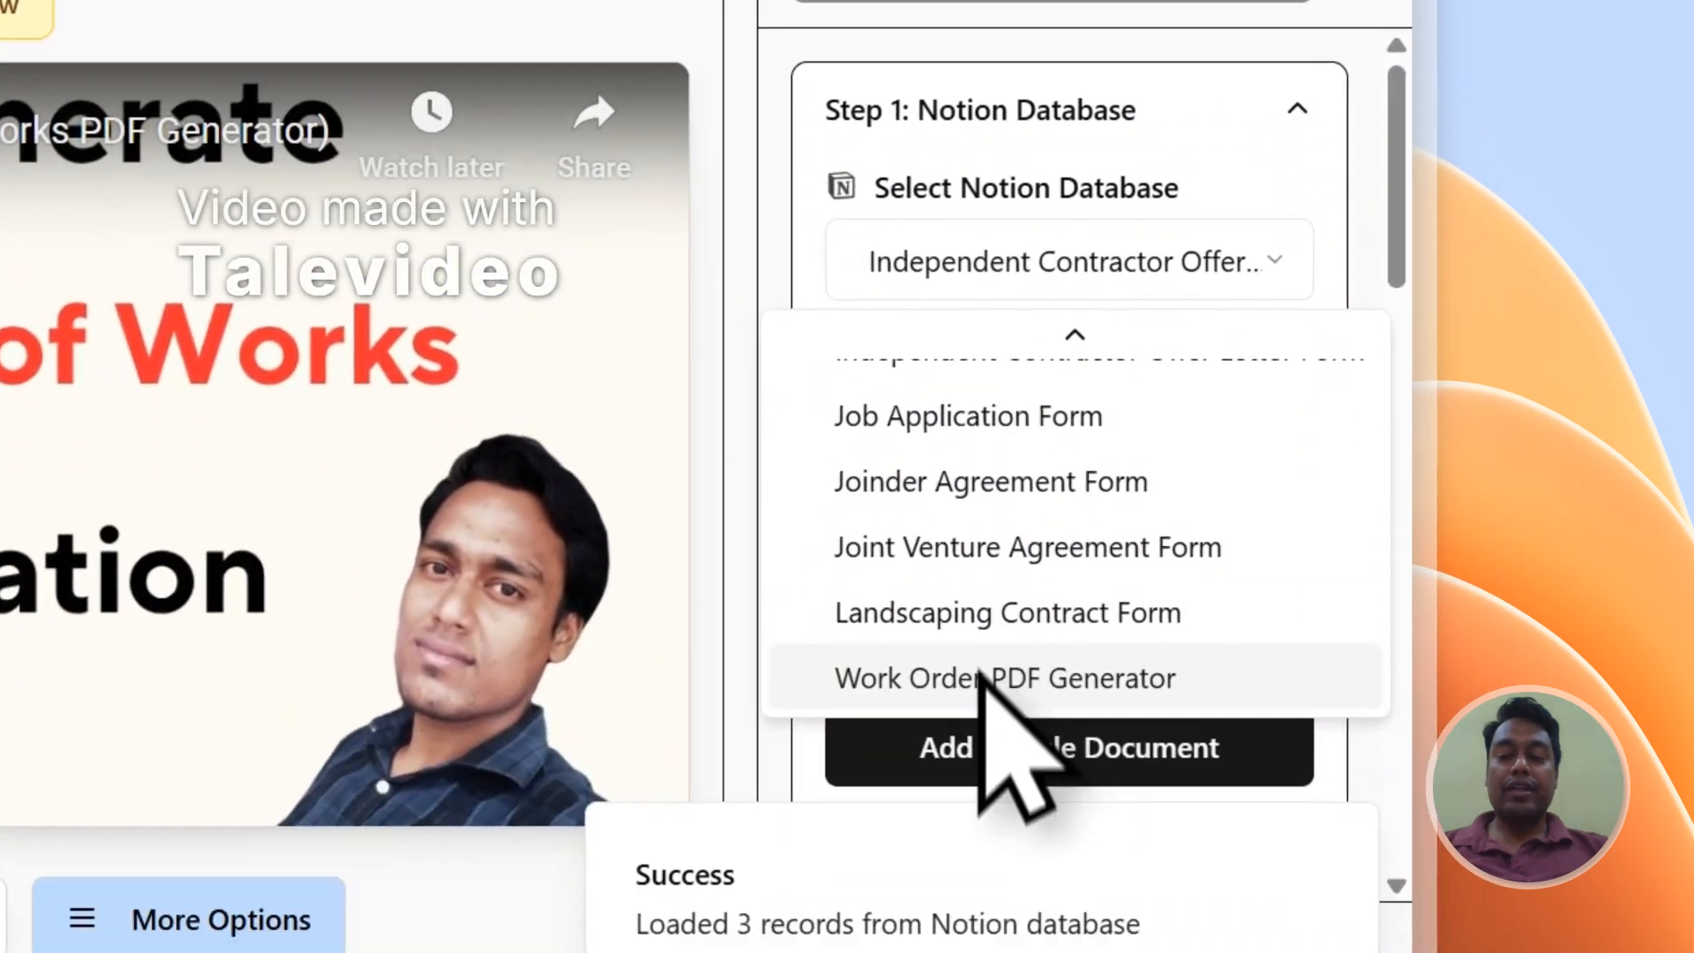
mouse_move(1012, 337)
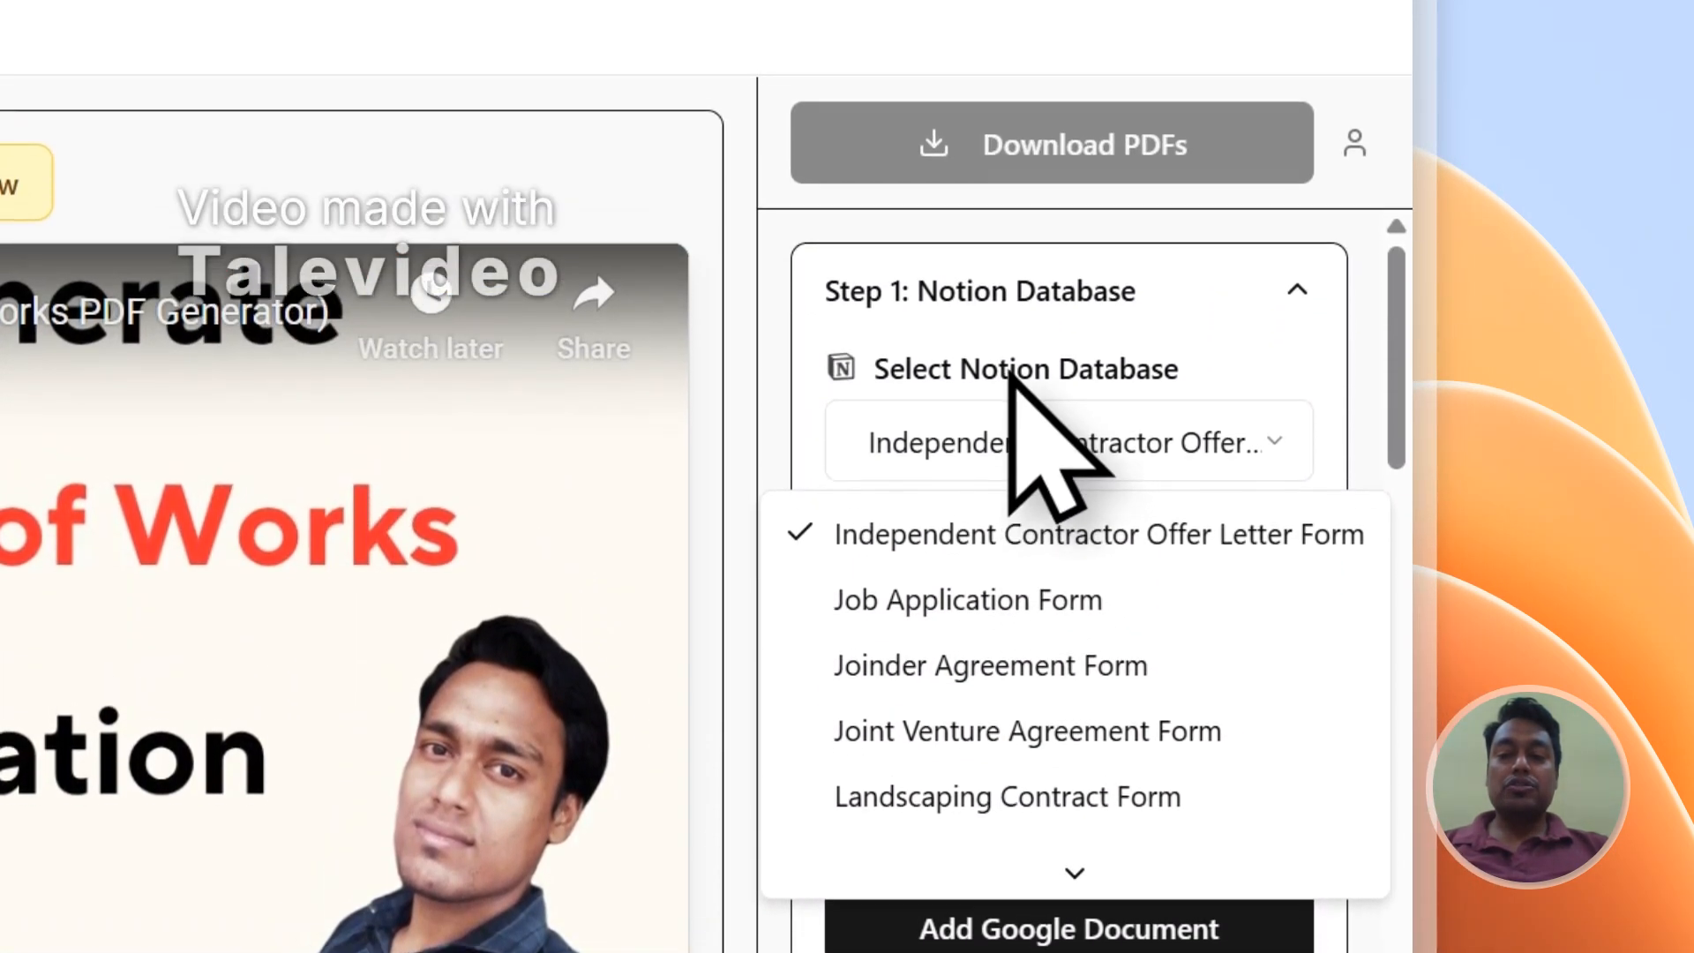
left_click(1014, 67)
left_click(988, 216)
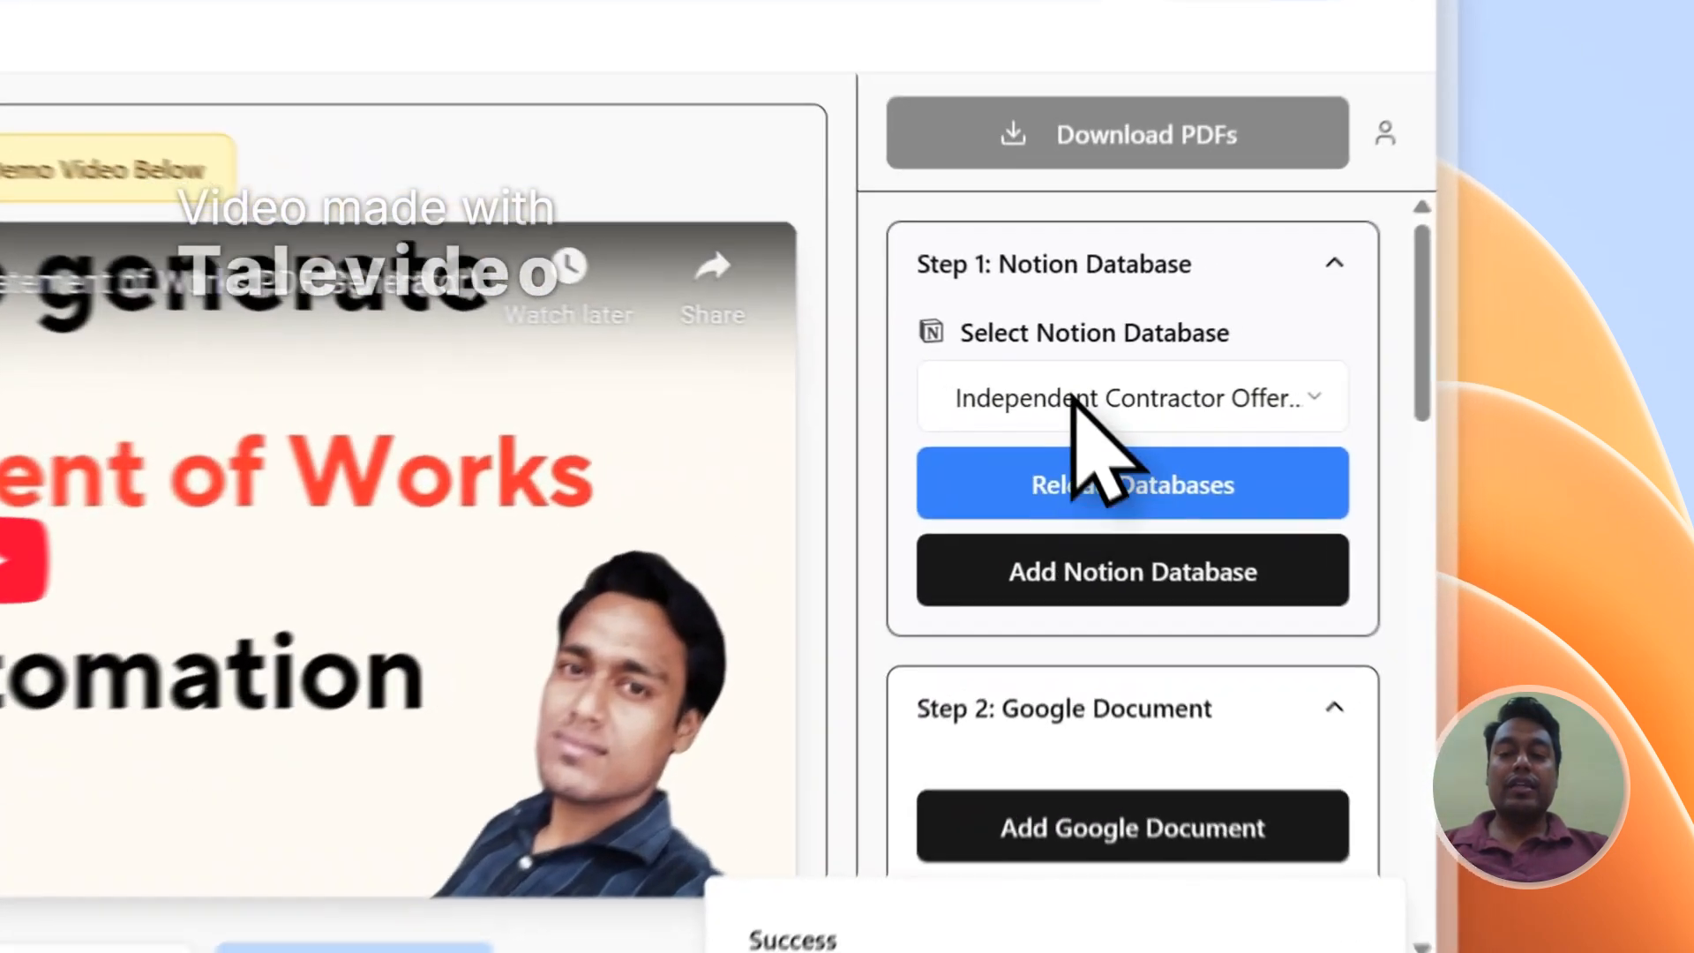
left_click(1295, 414)
scroll(1281, 563, "down", 1)
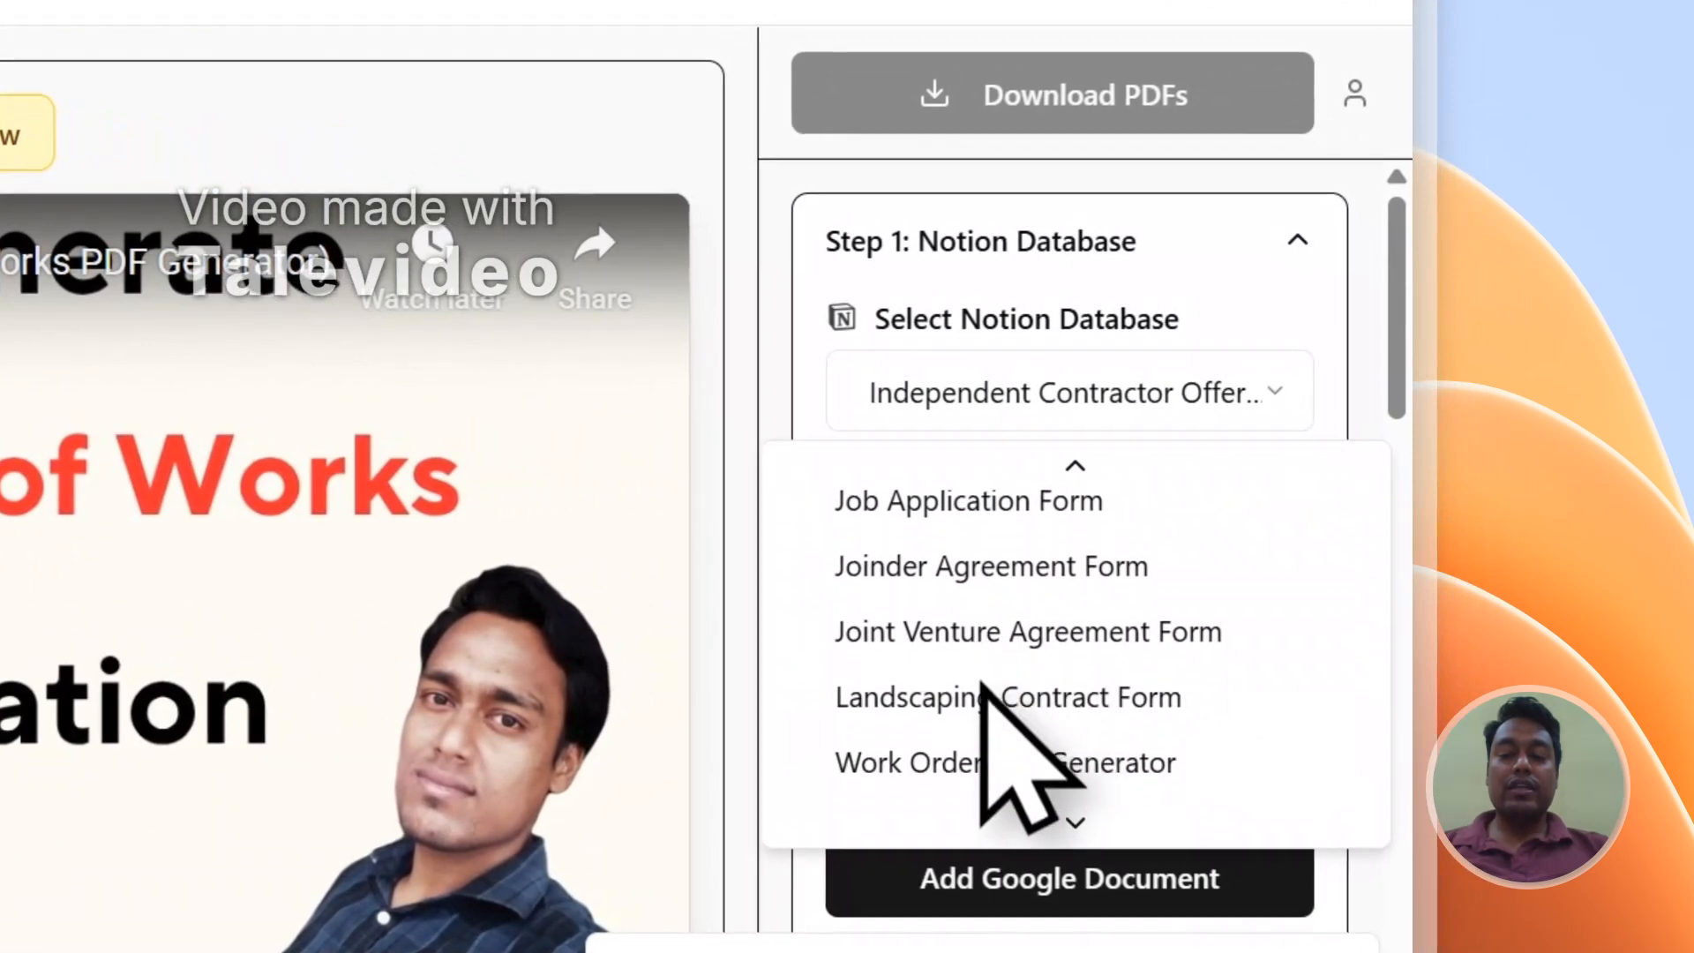
left_click(990, 277)
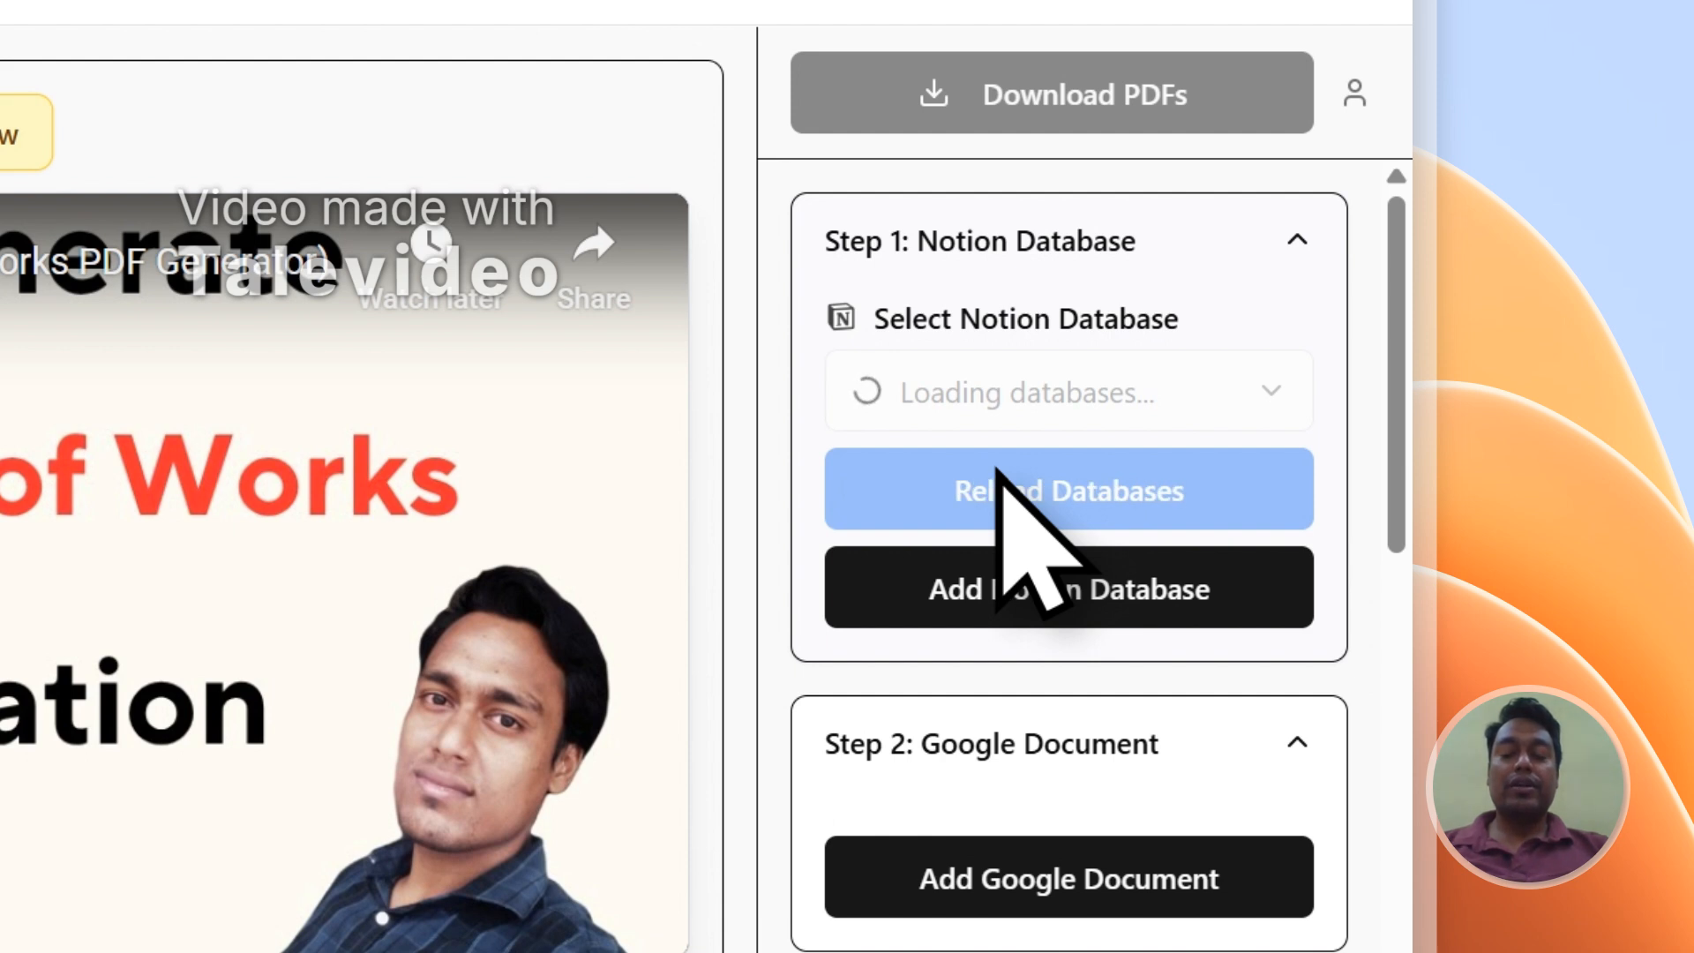
Select Painting Contract Form as the Notion database and review its properties in the mapping section
left_click(981, 398)
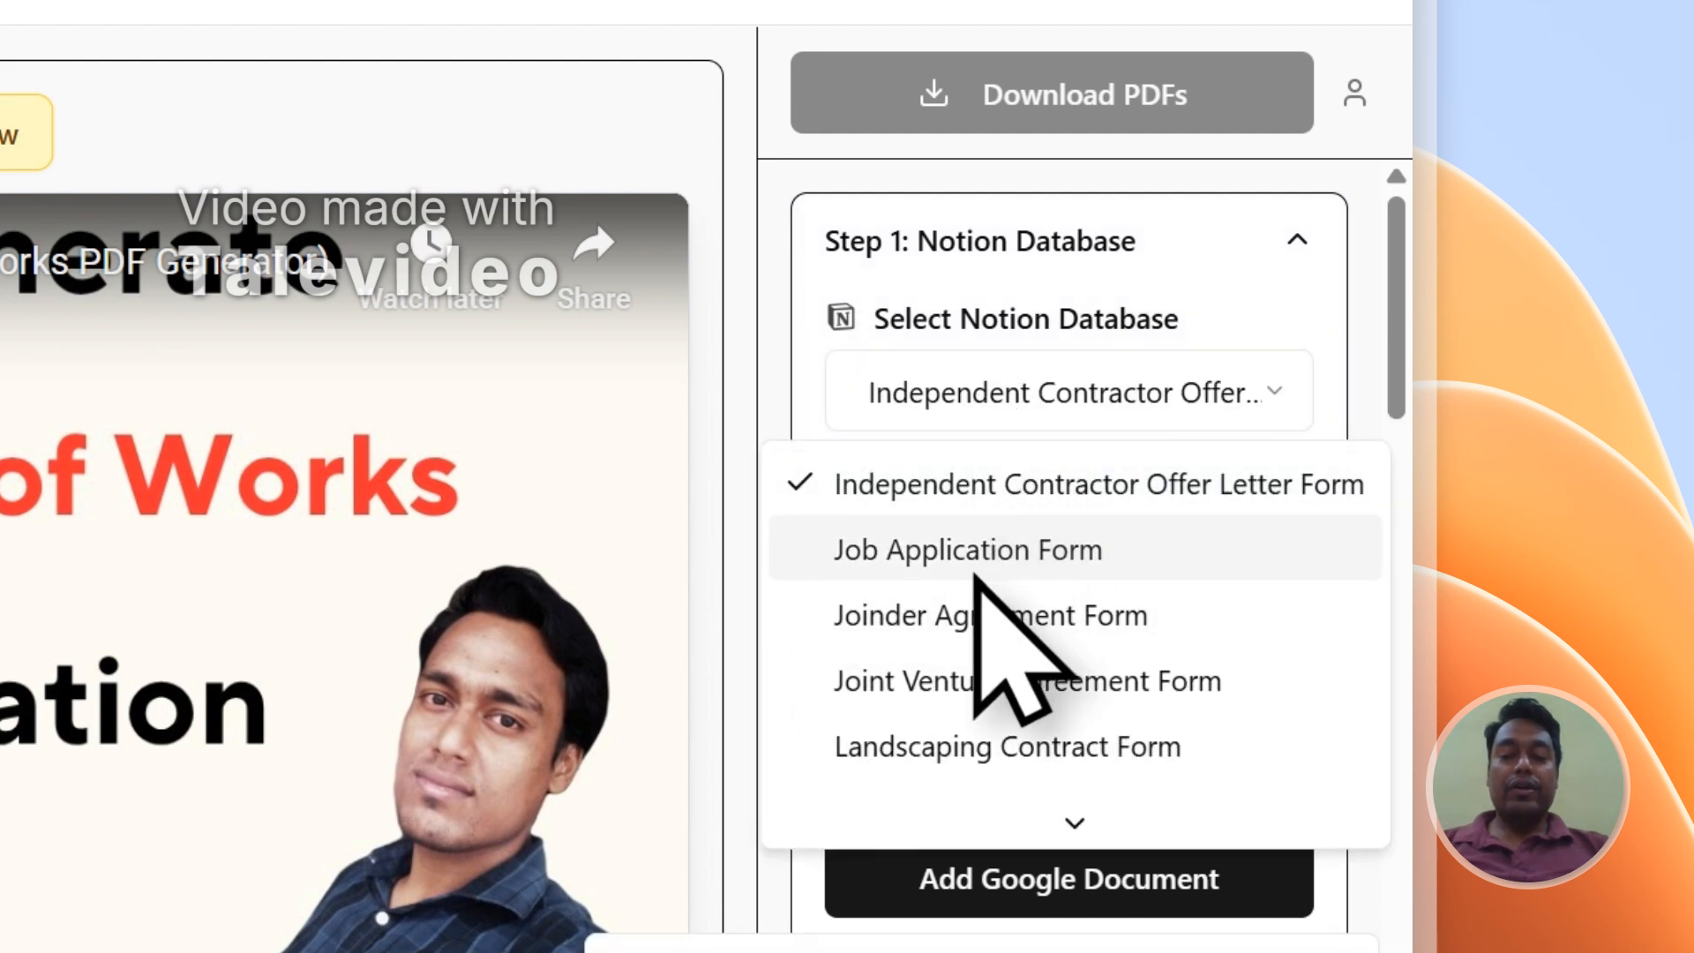
scroll(975, 583, "down", 2)
scroll(975, 582, "up", 2)
scroll(975, 591, "down", 2)
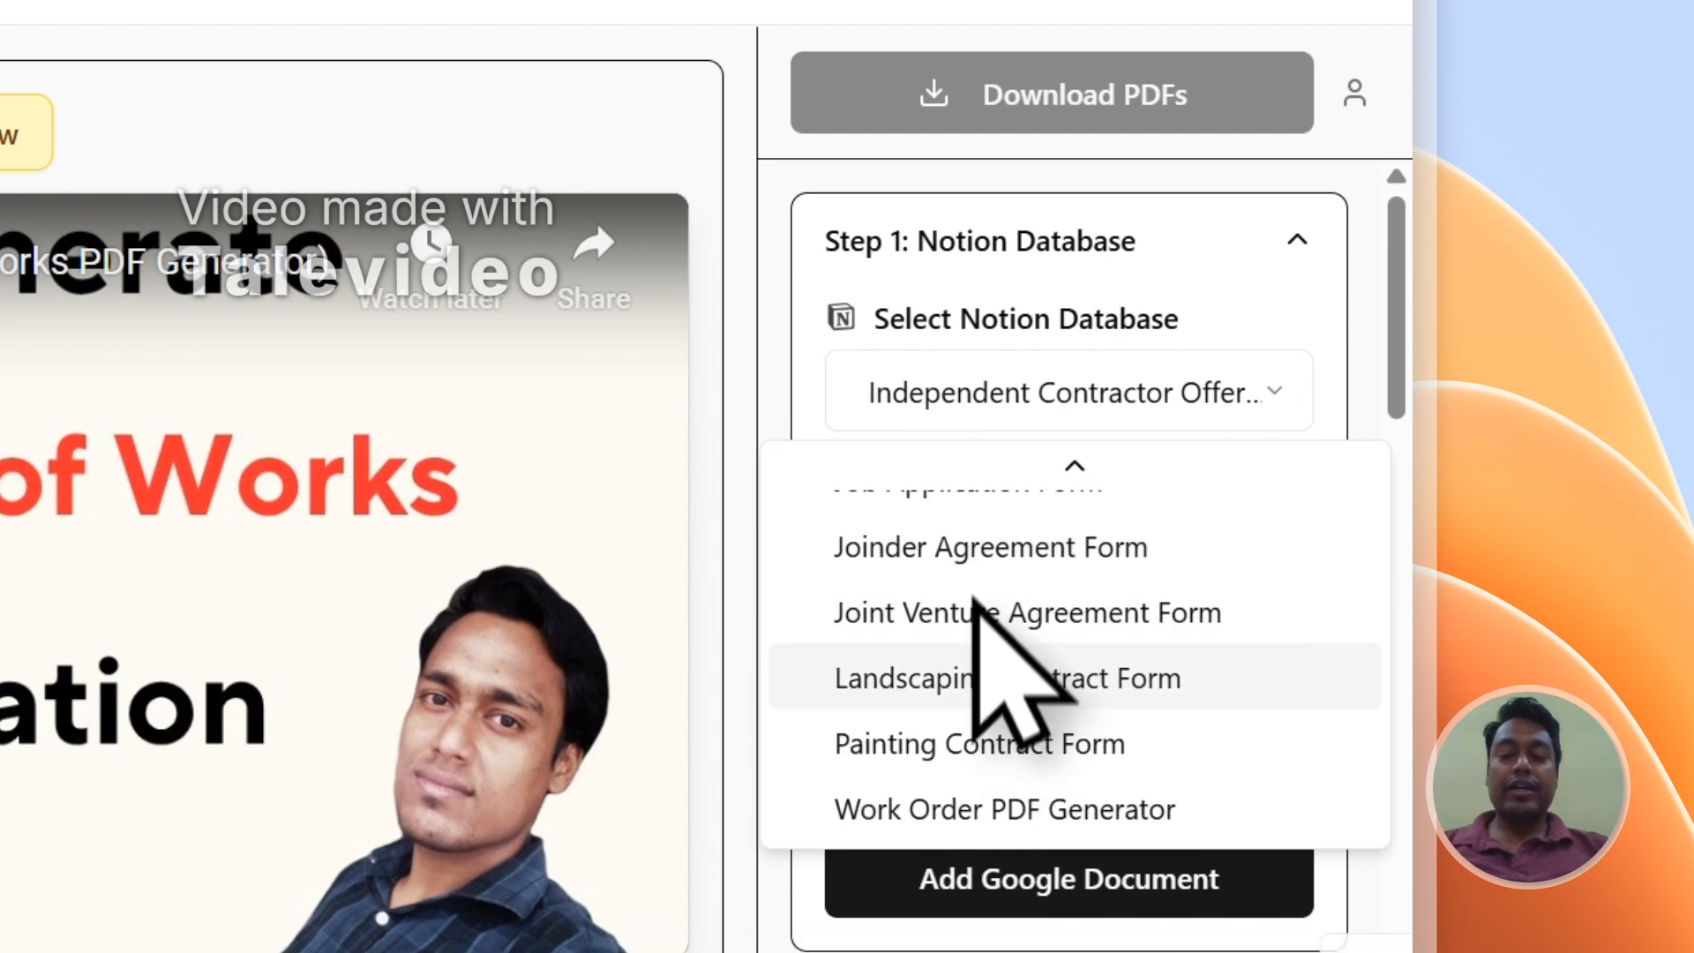
left_click(881, 743)
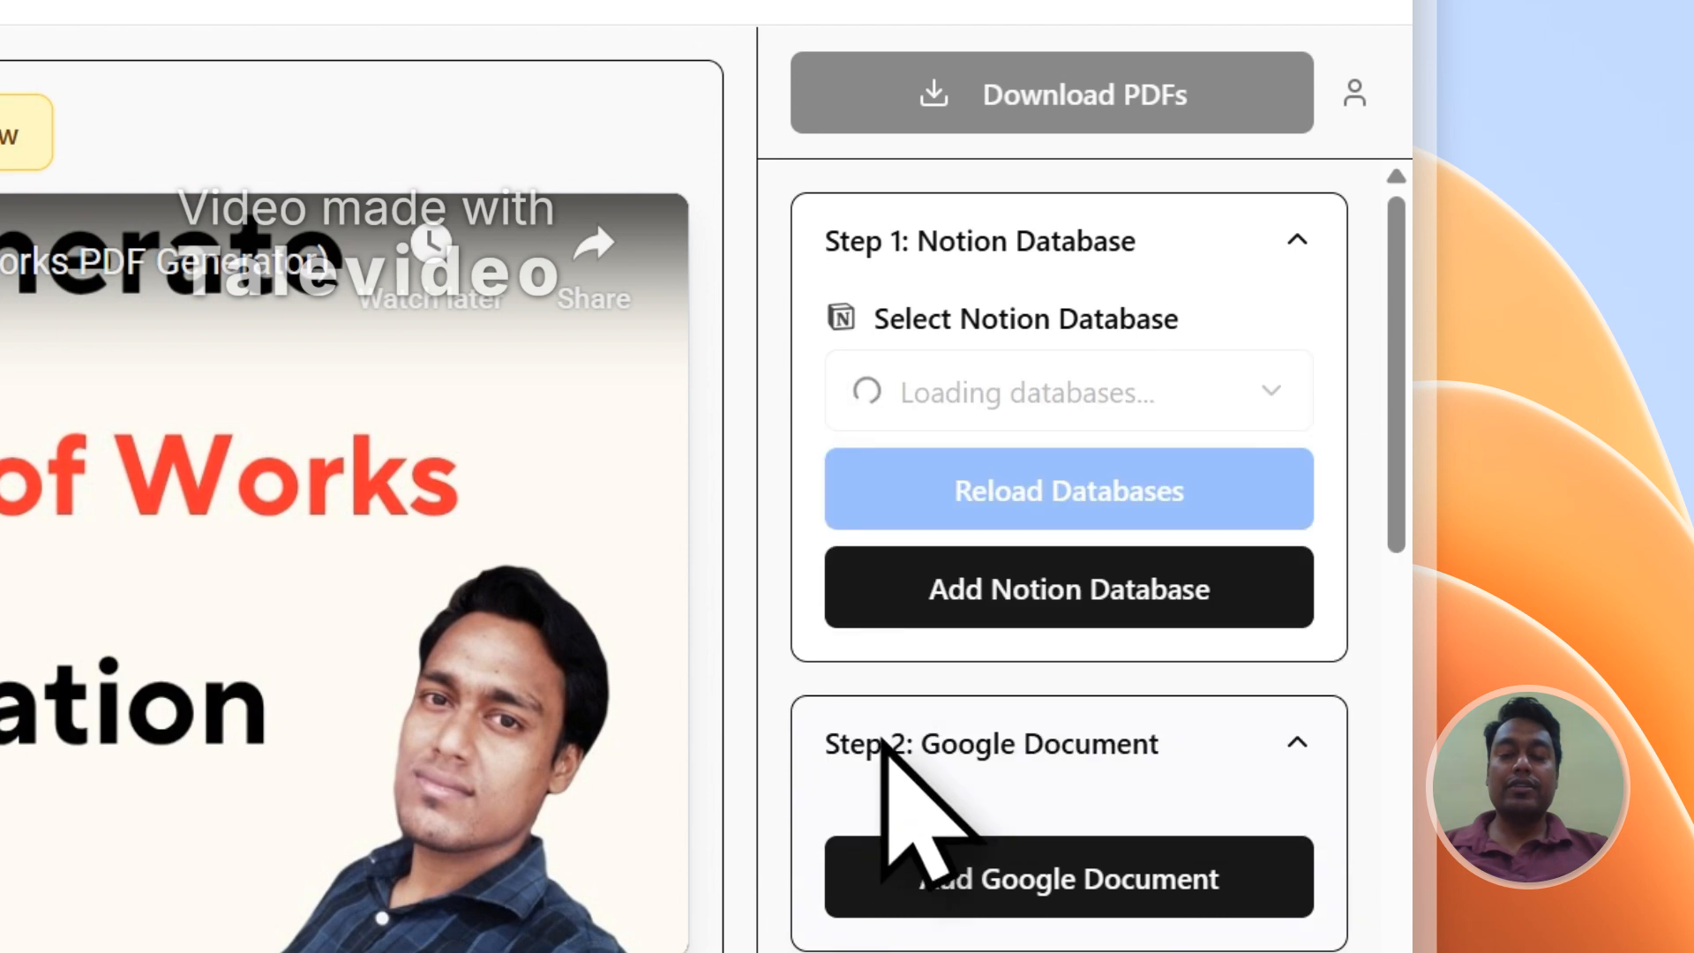
left_click_drag(1412, 231, 1403, 745)
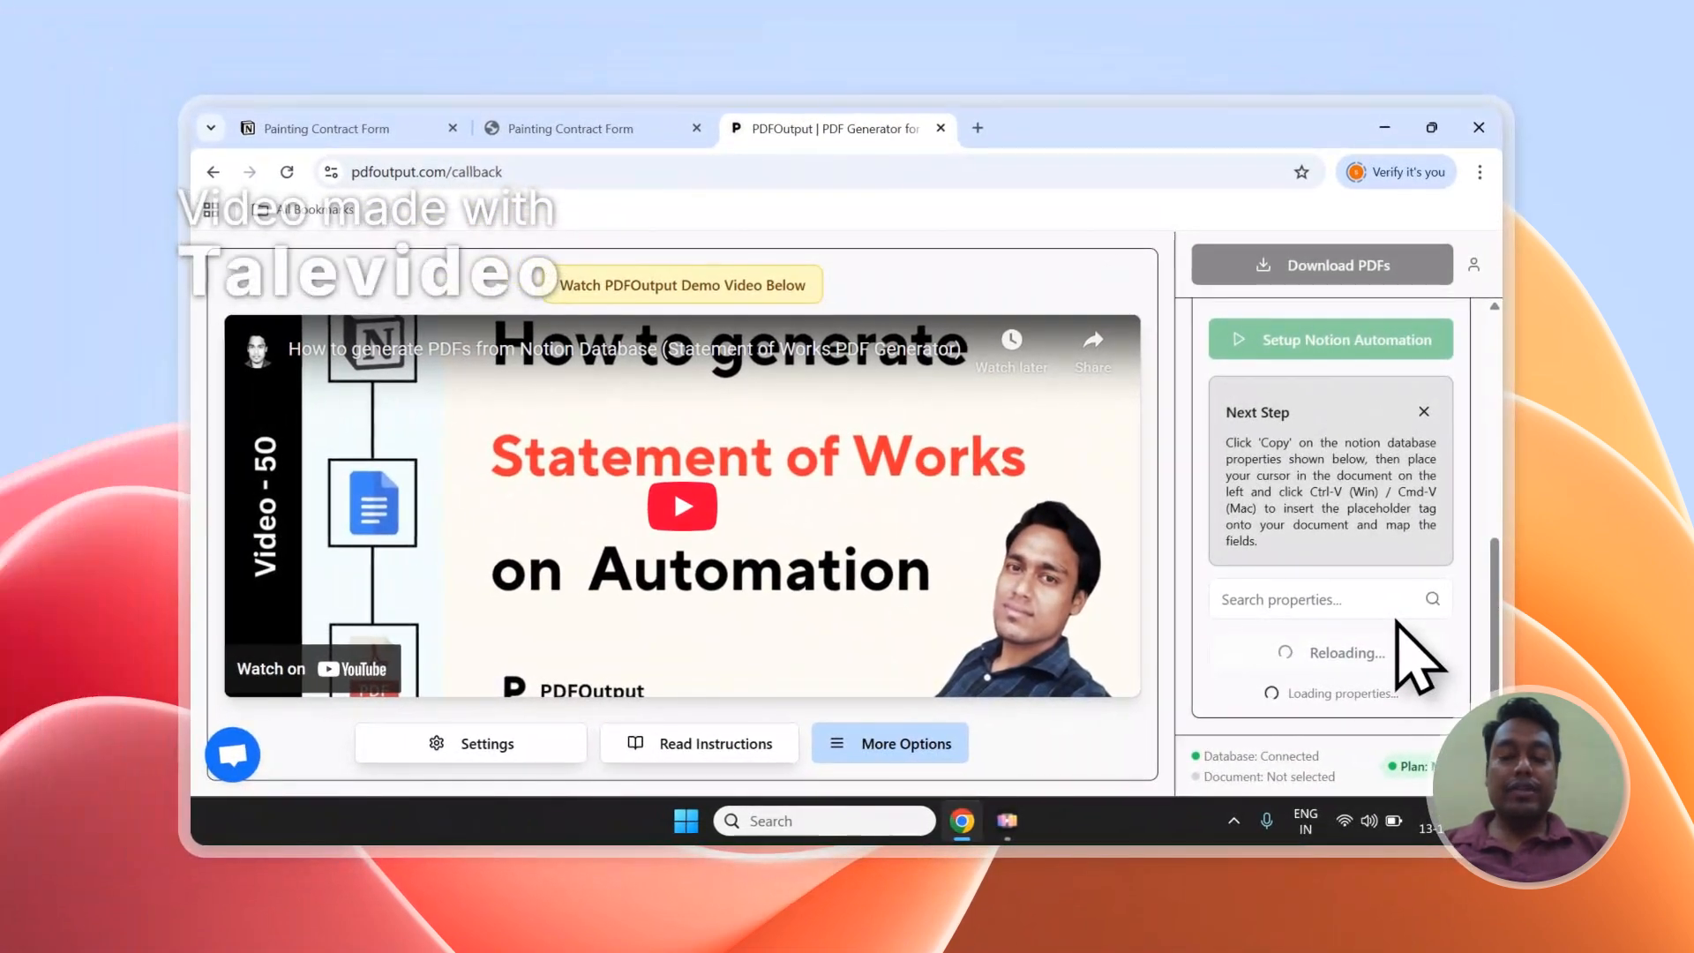
scroll(1411, 643, "down", 7)
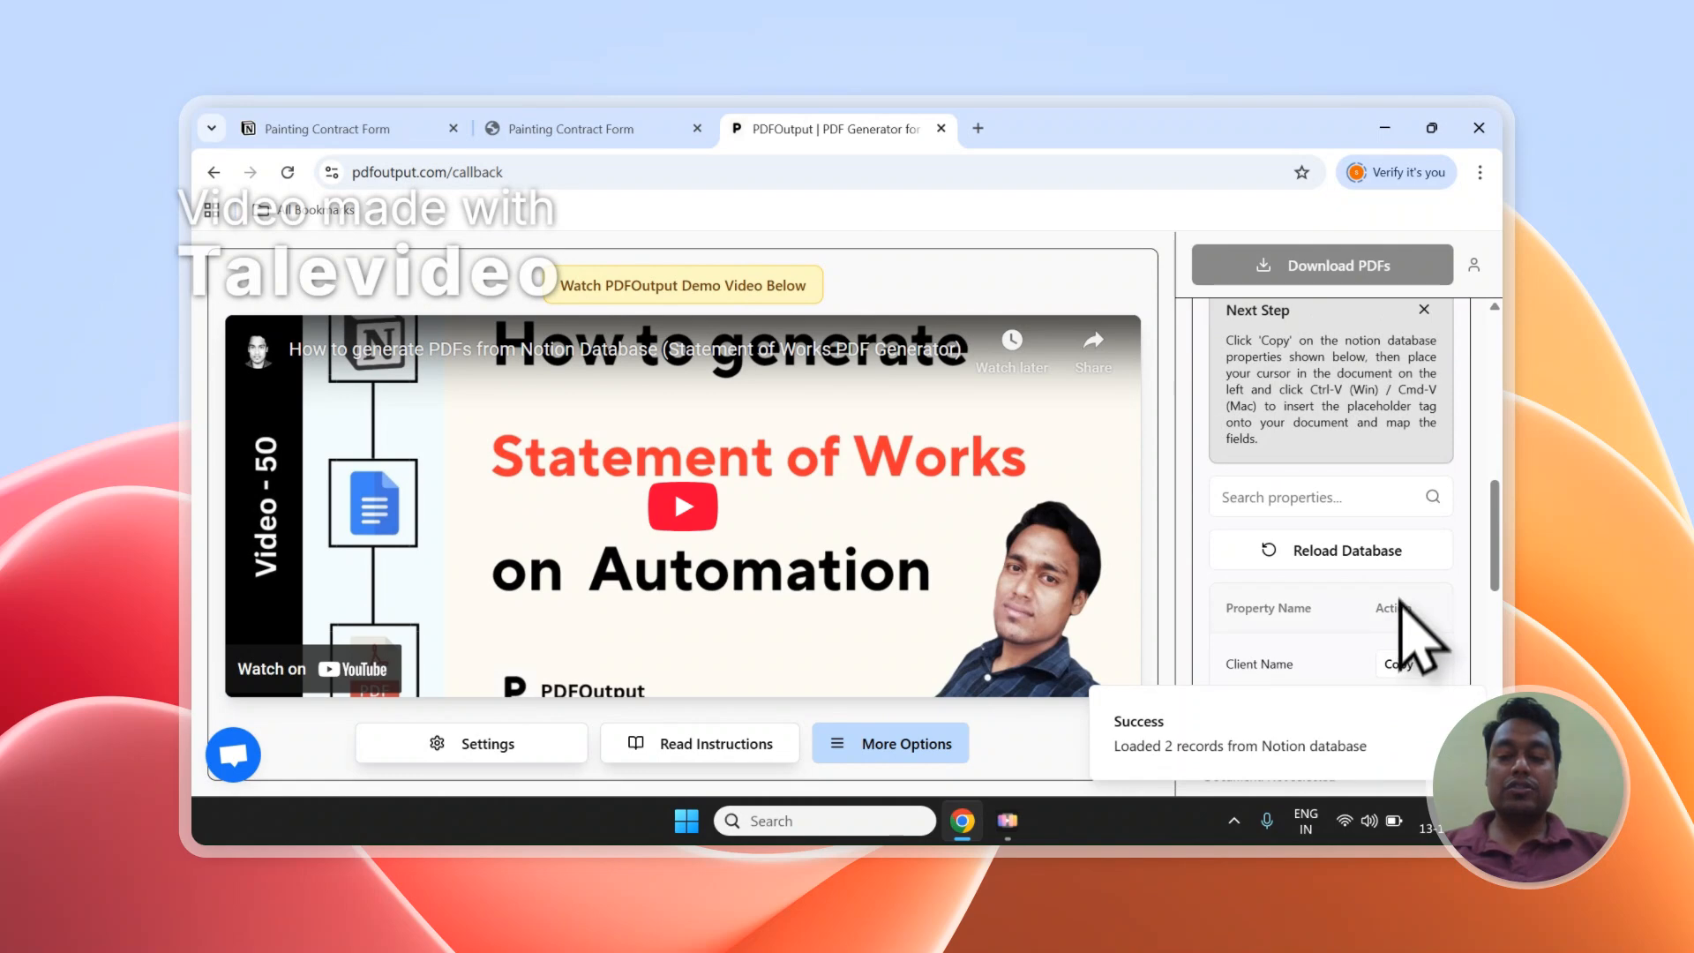
scroll(1426, 498, "down", 2)
scroll(1408, 667, "up", 10)
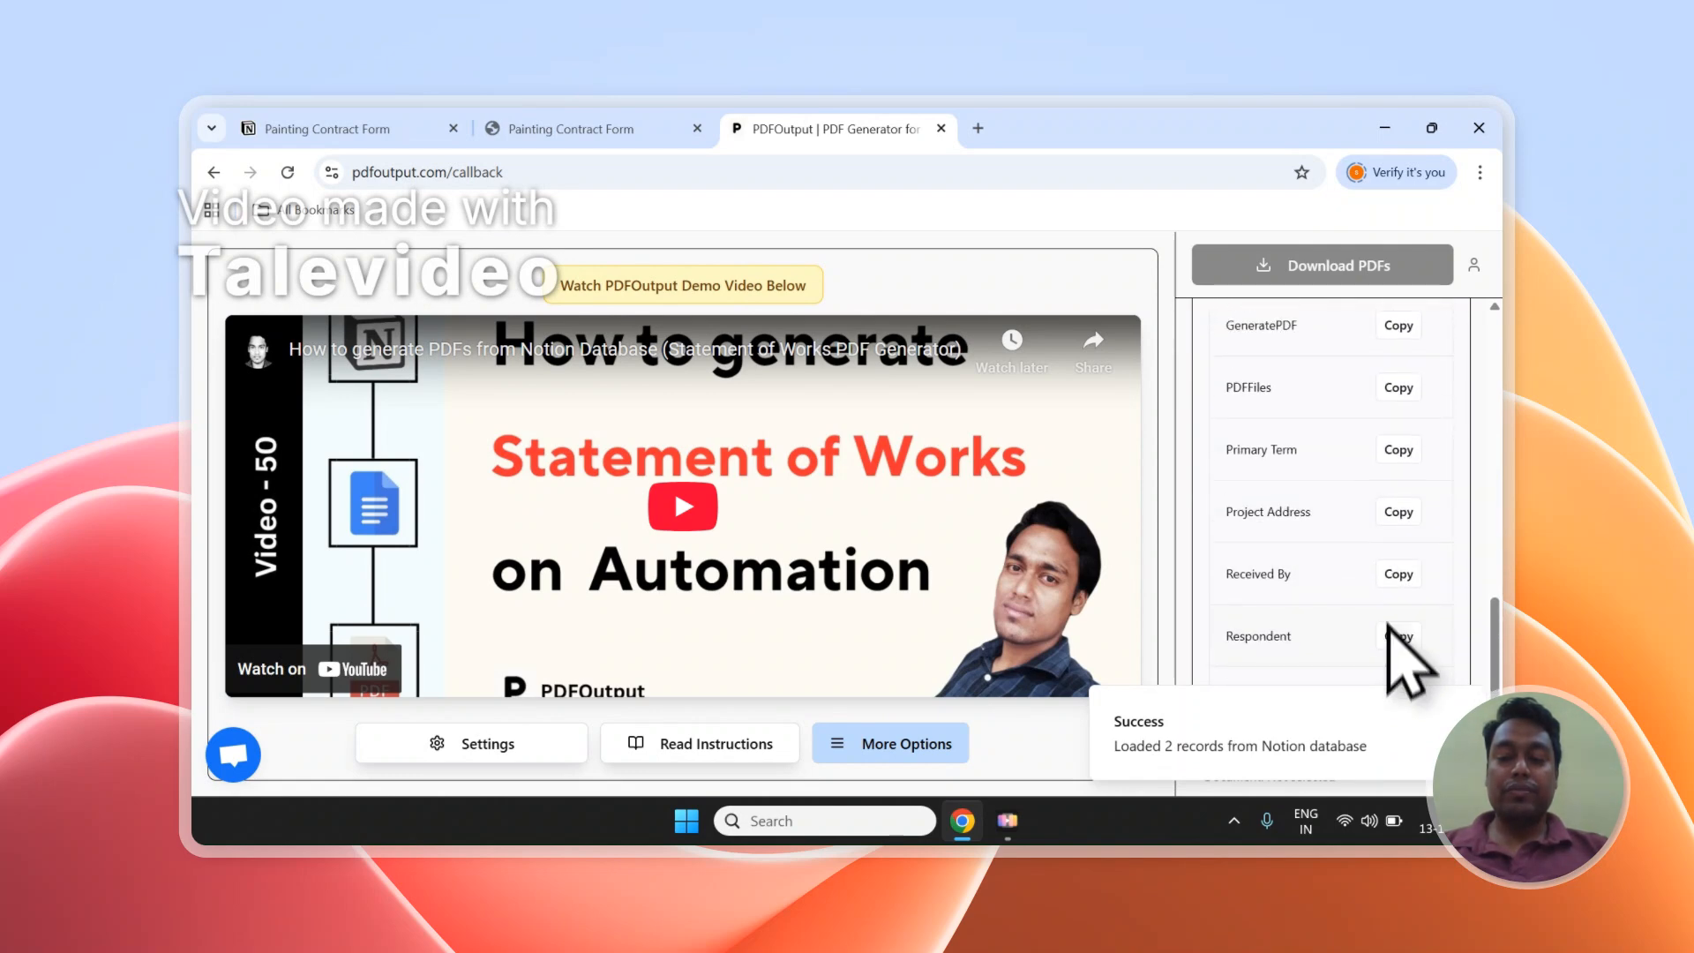
scroll(1390, 637, "up", 1)
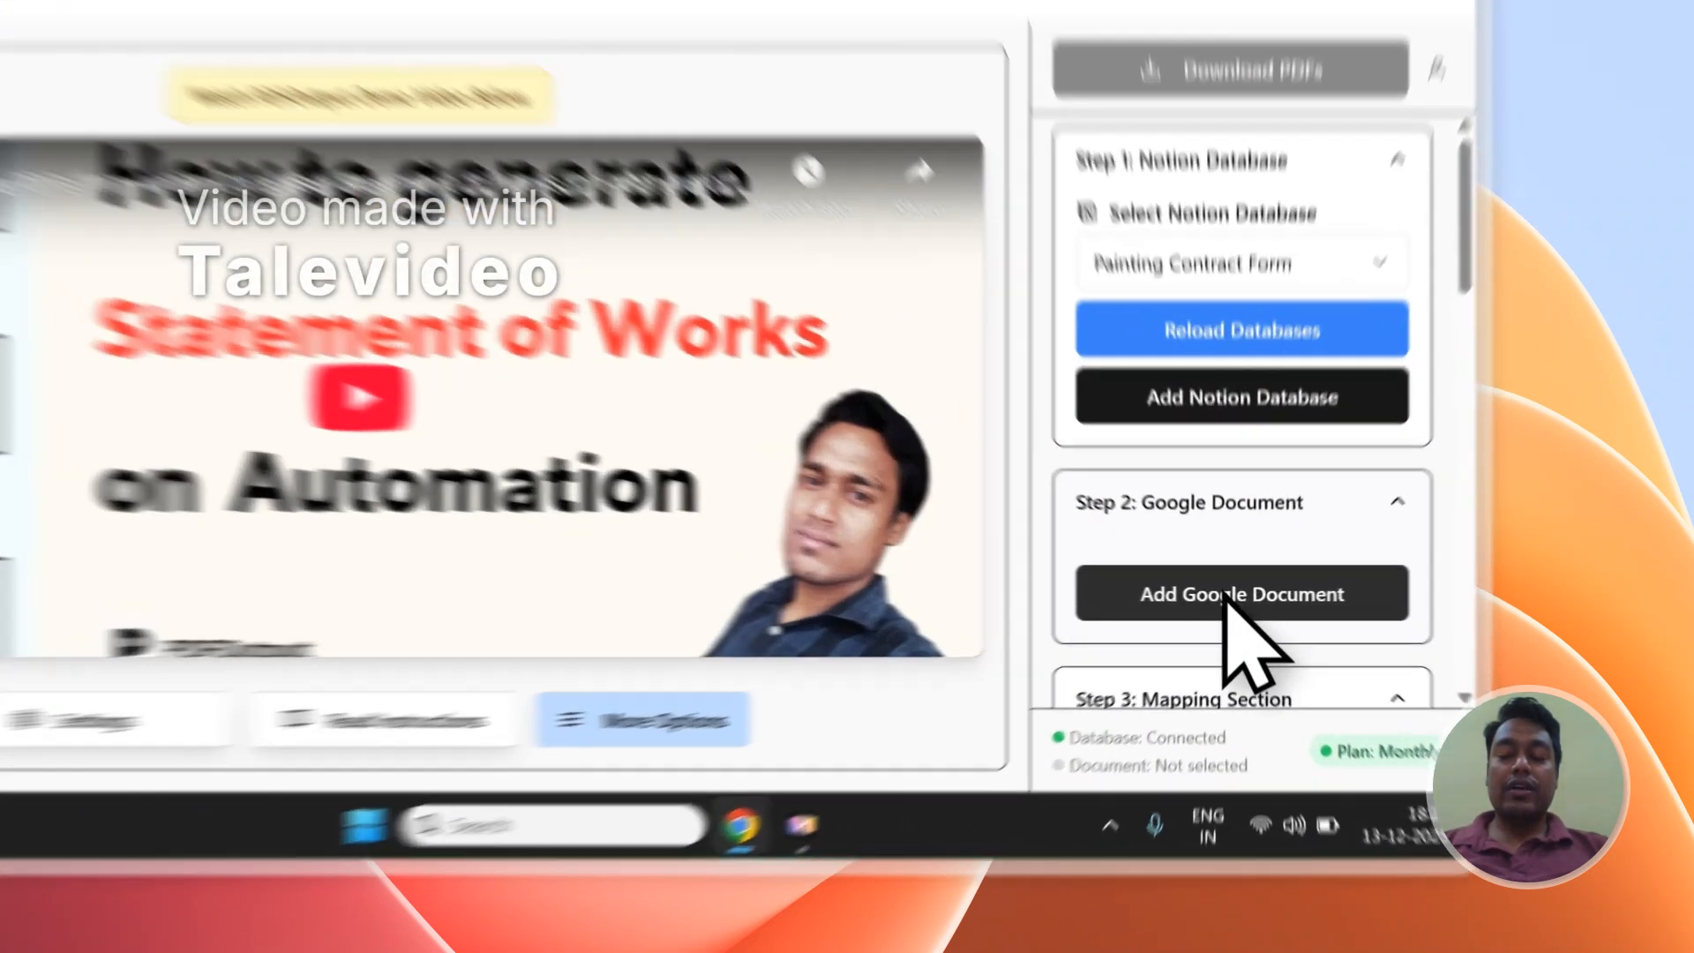
left_click(1324, 650)
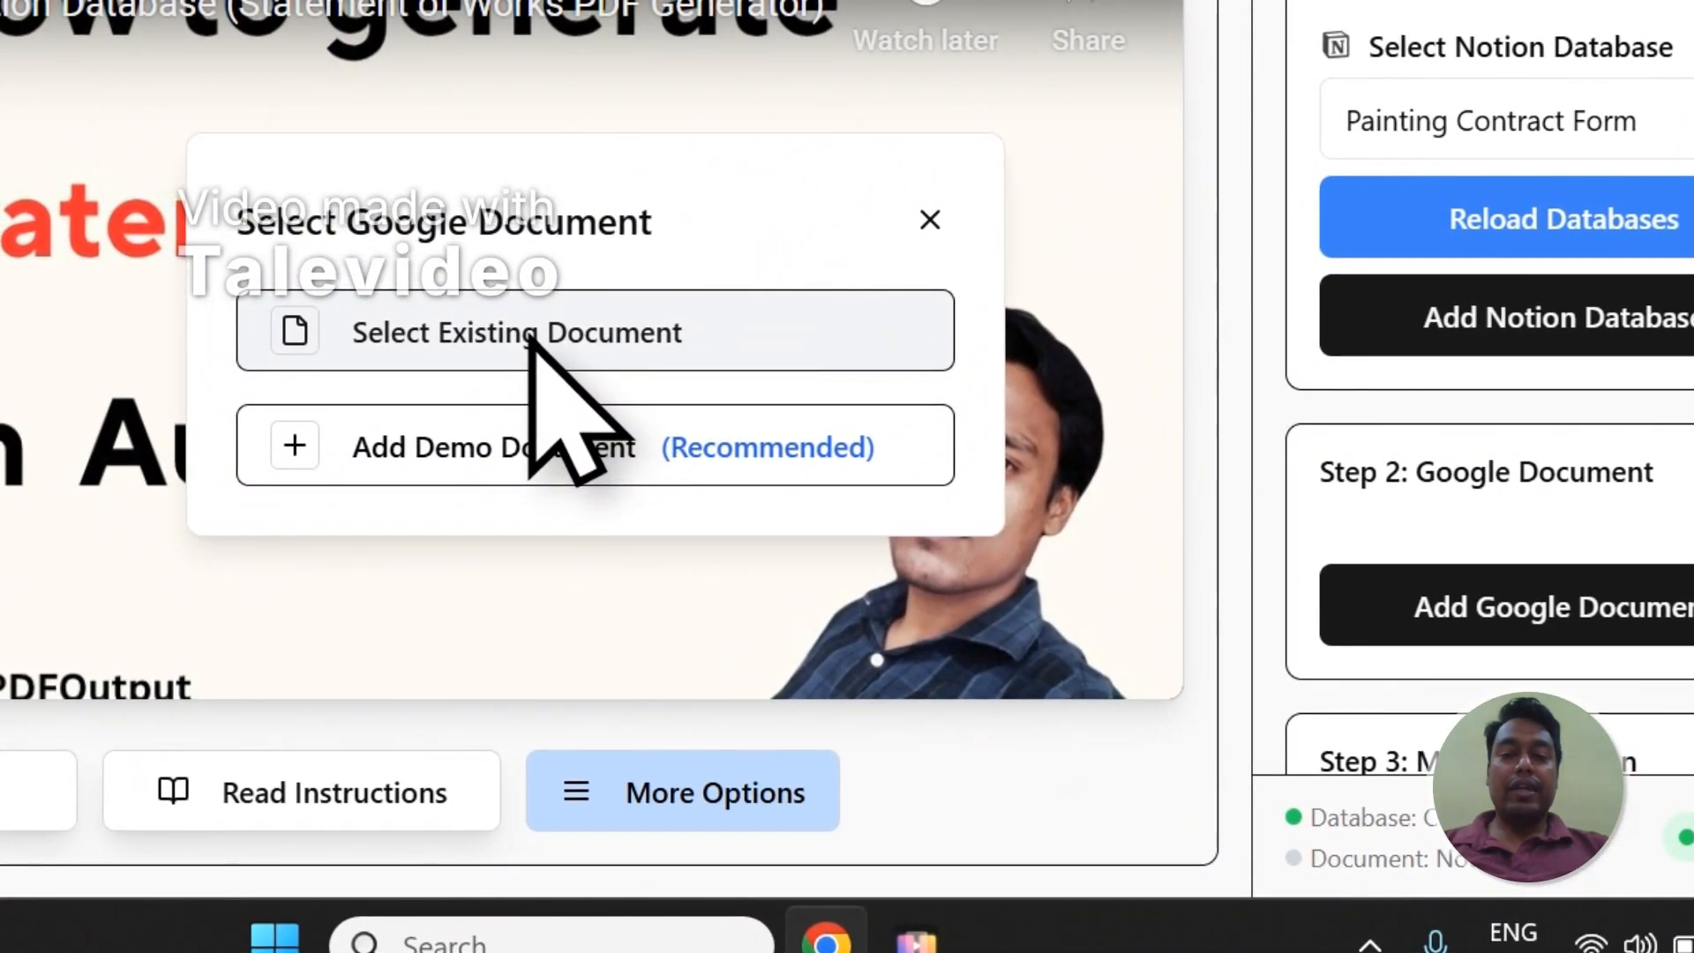
left_click(530, 338)
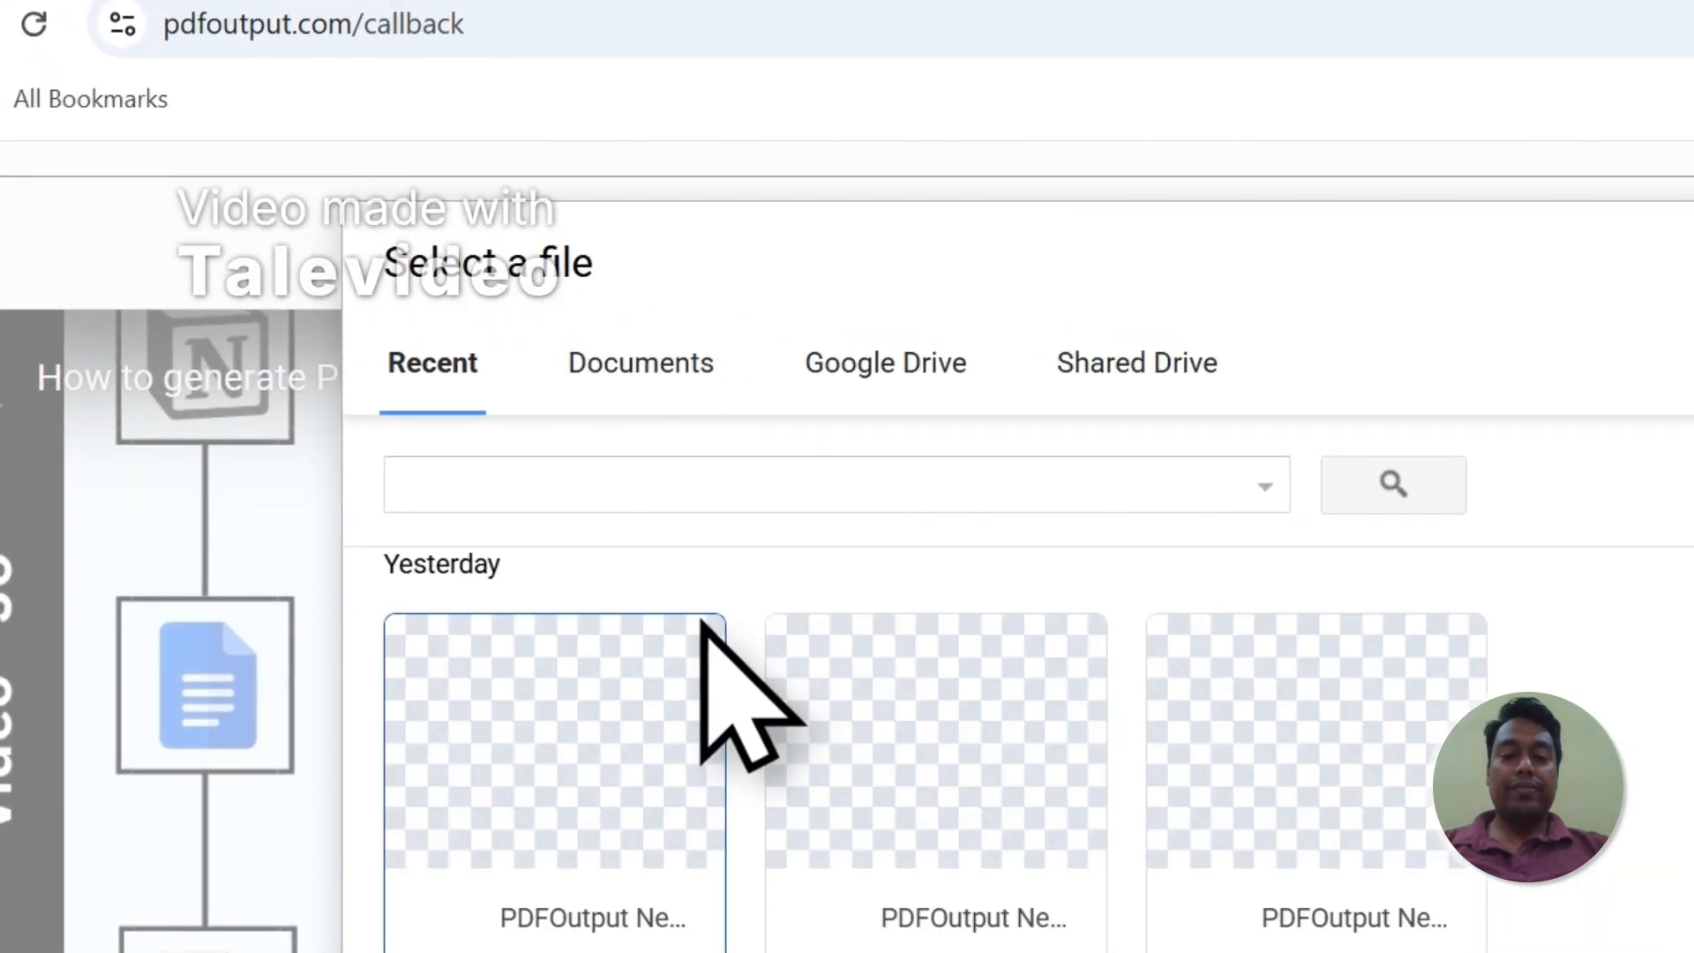
left_click(704, 367)
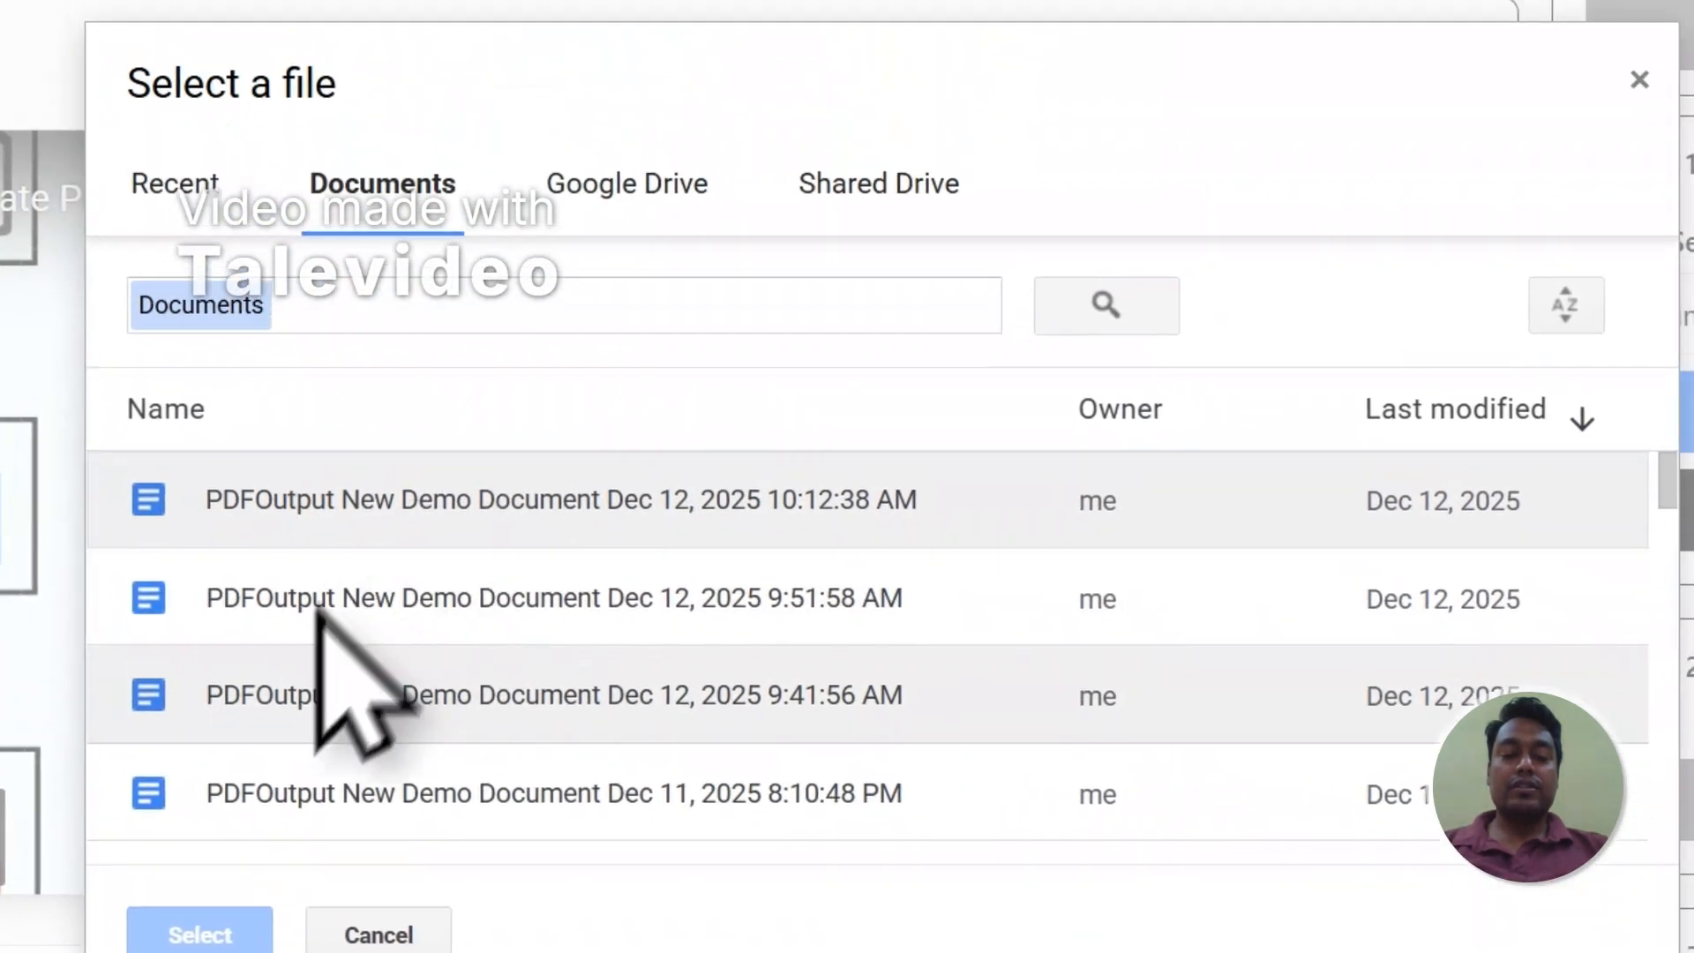
double_click(304, 693)
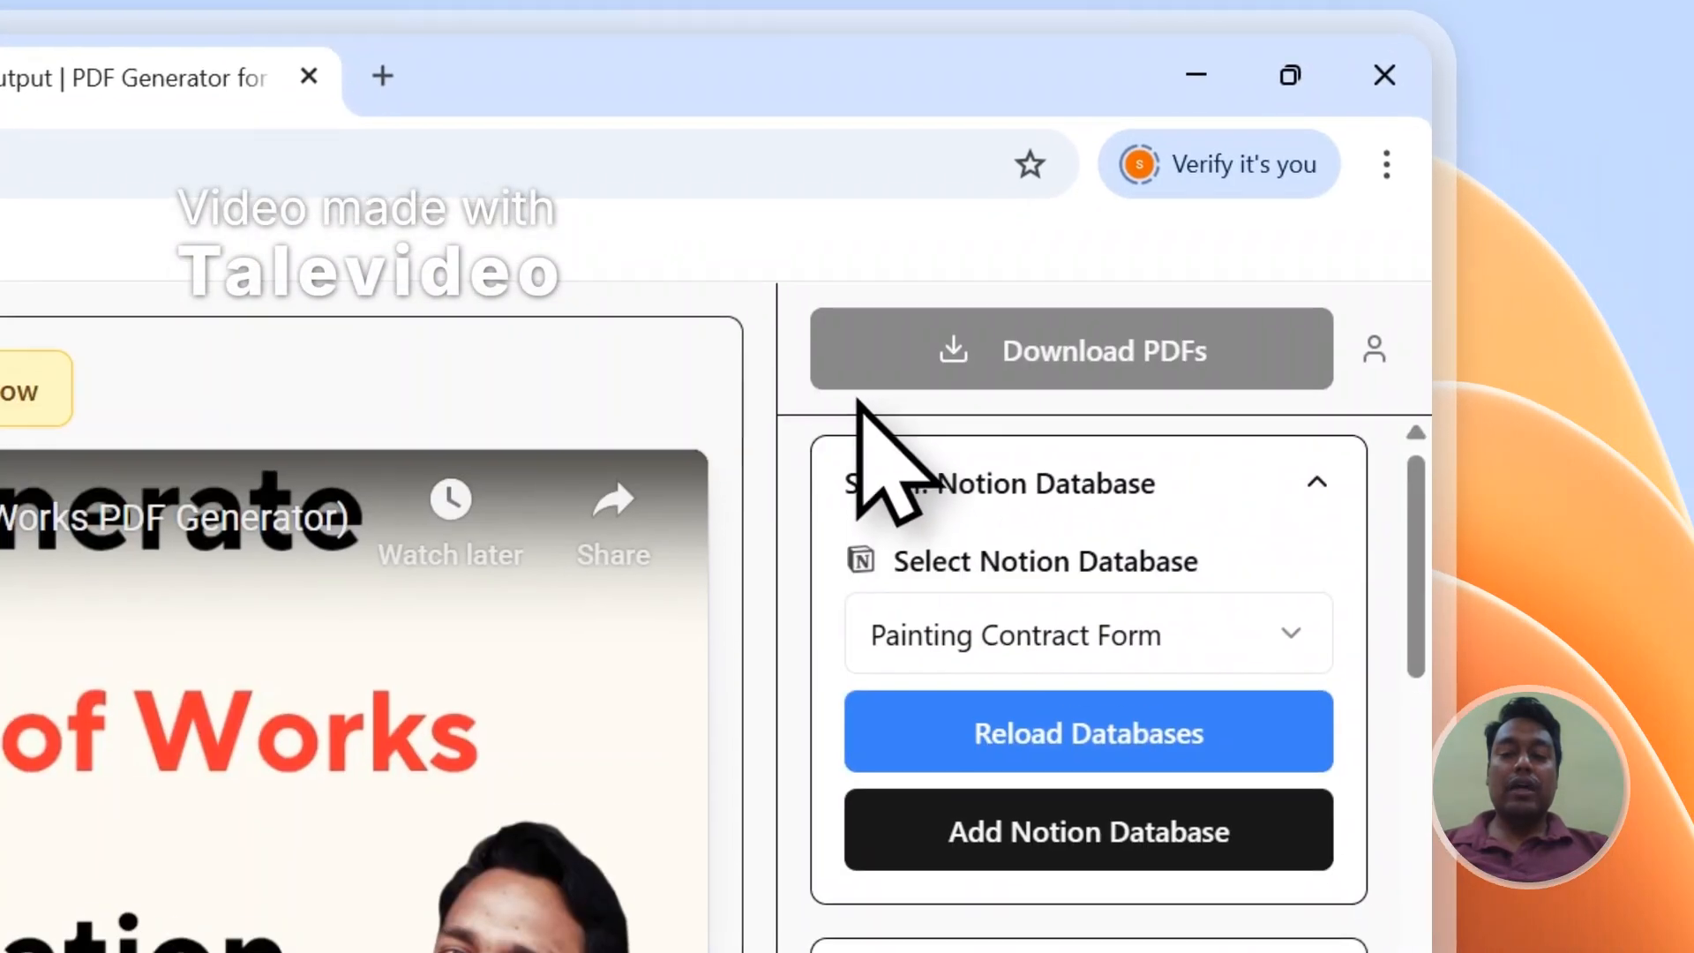
Add a demo Google document as the template and delete its introductory text above the Placeholders heading
left_click(902, 805)
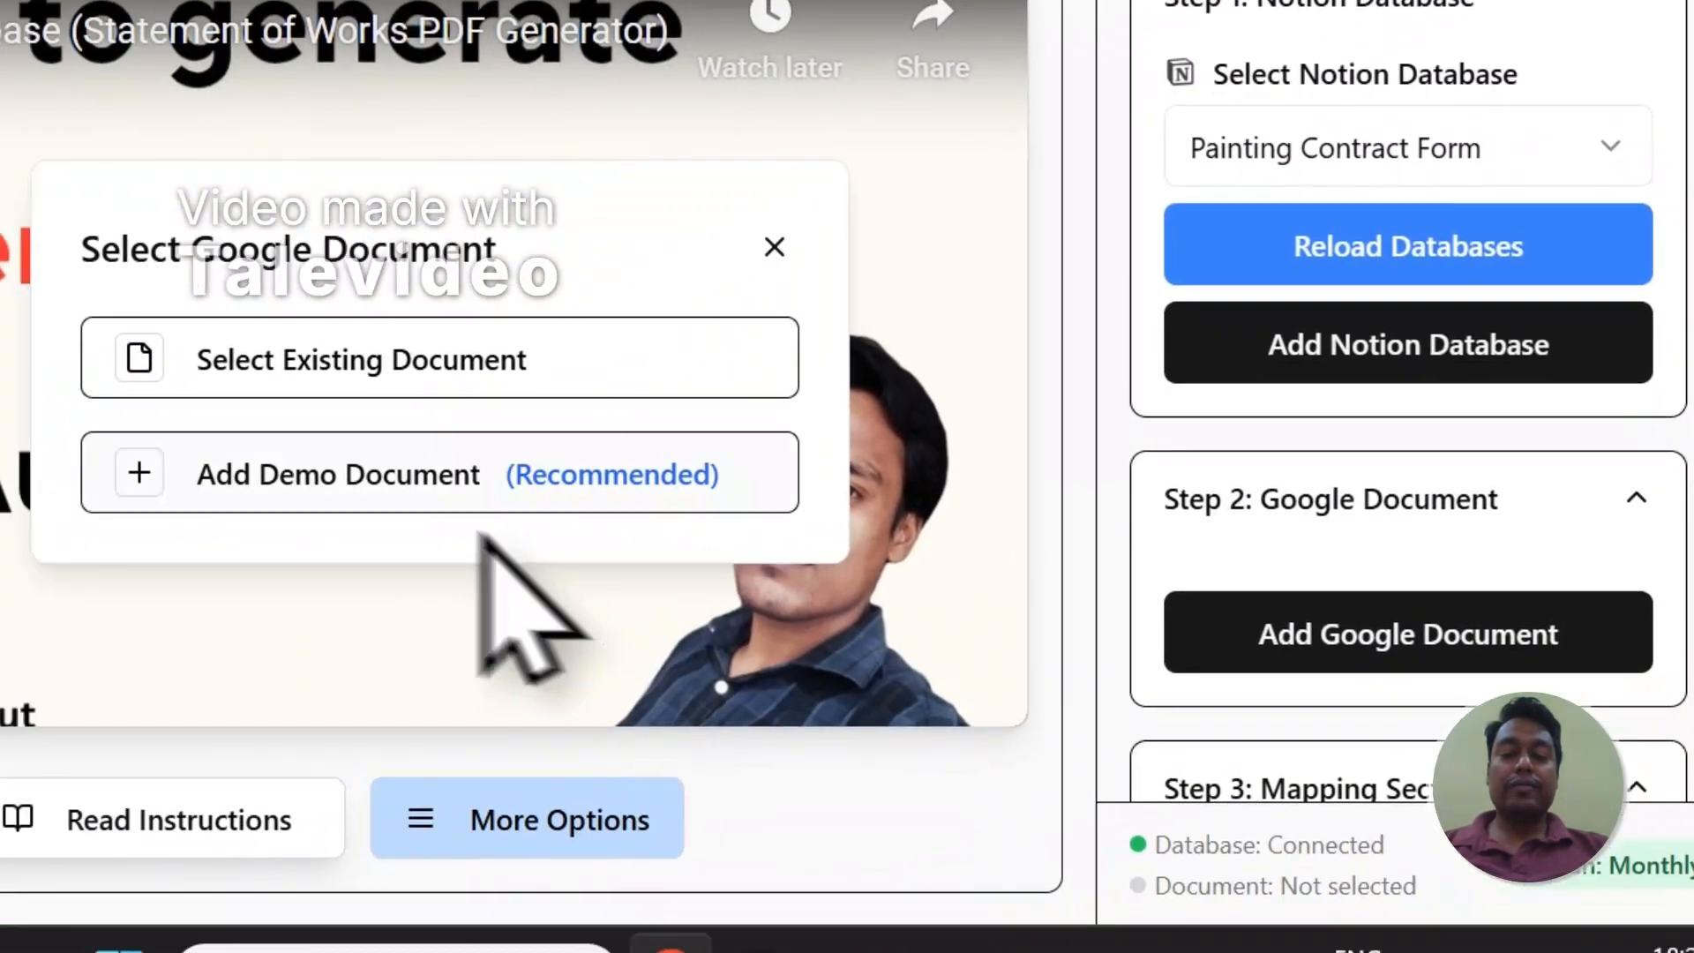
left_click(399, 498)
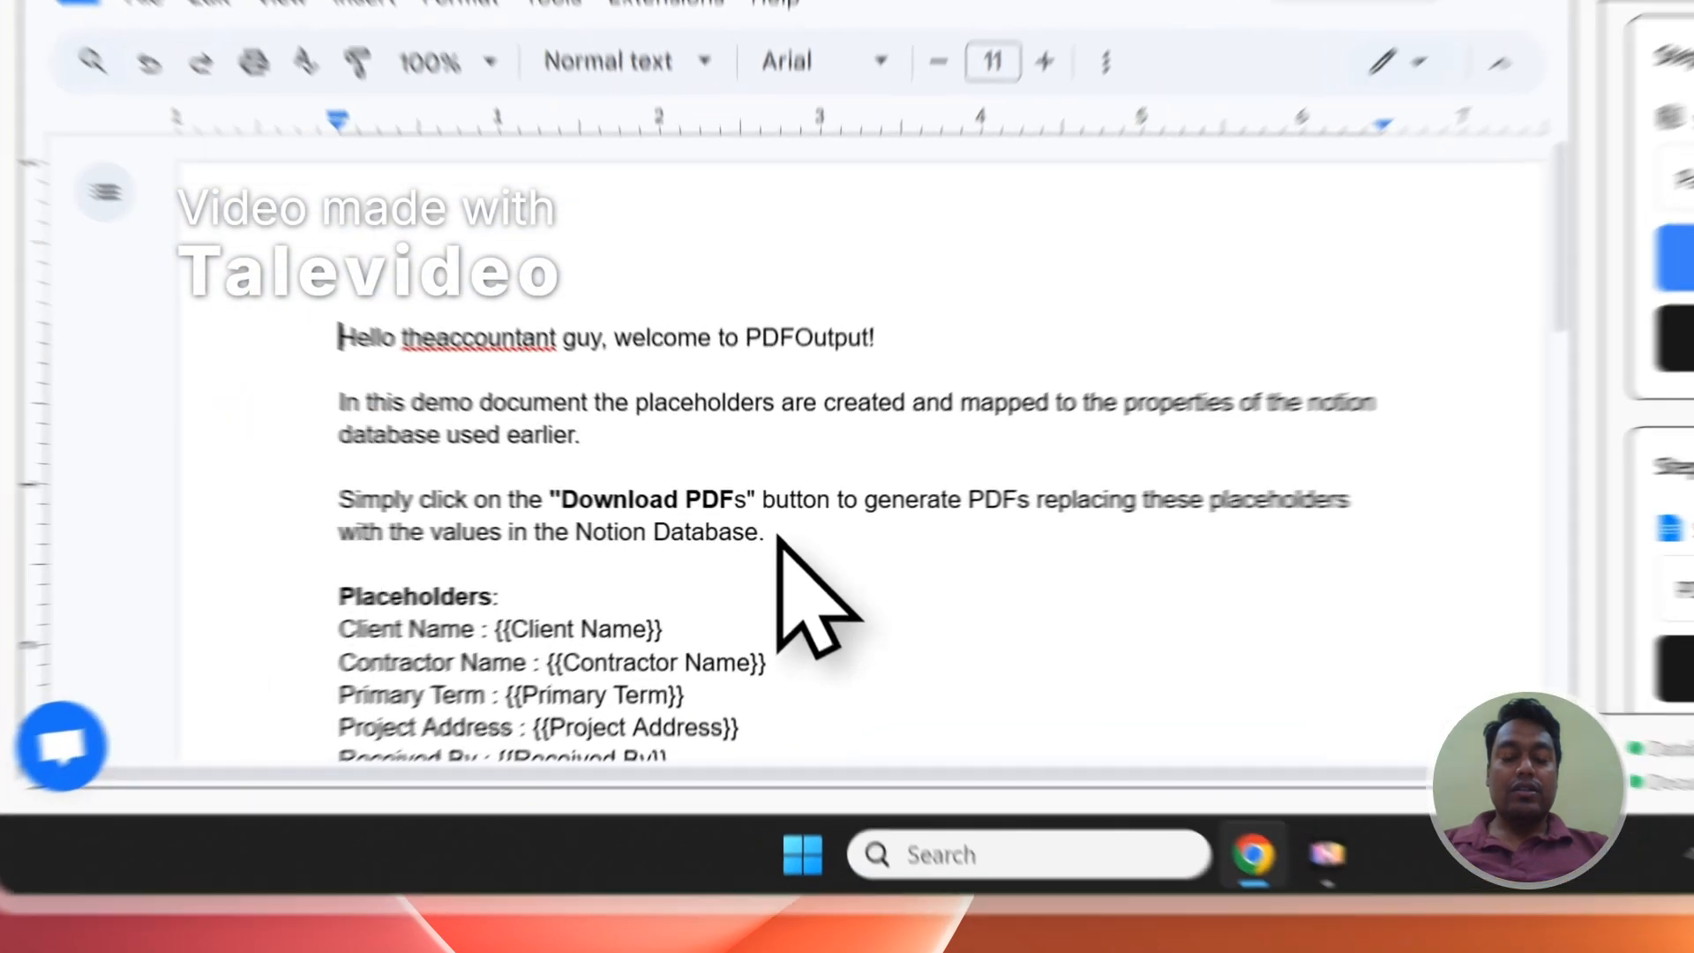
left_click_drag(671, 629, 415, 512)
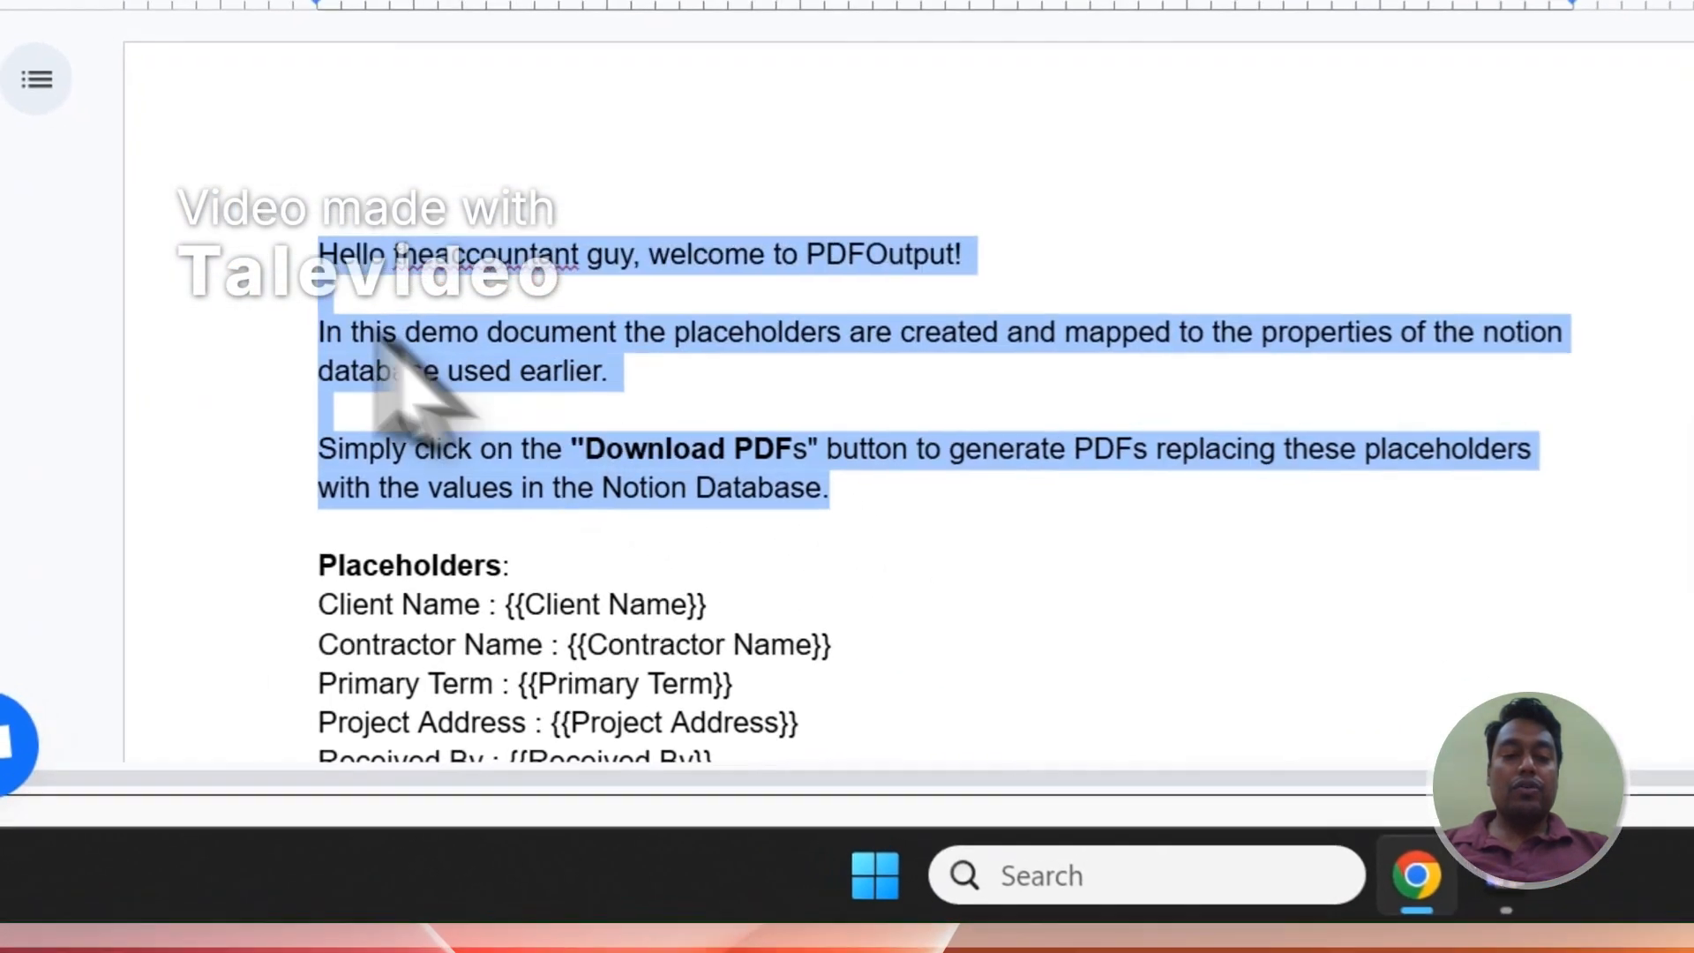
key("BackSpace")
key("Delete")
key("Delete")
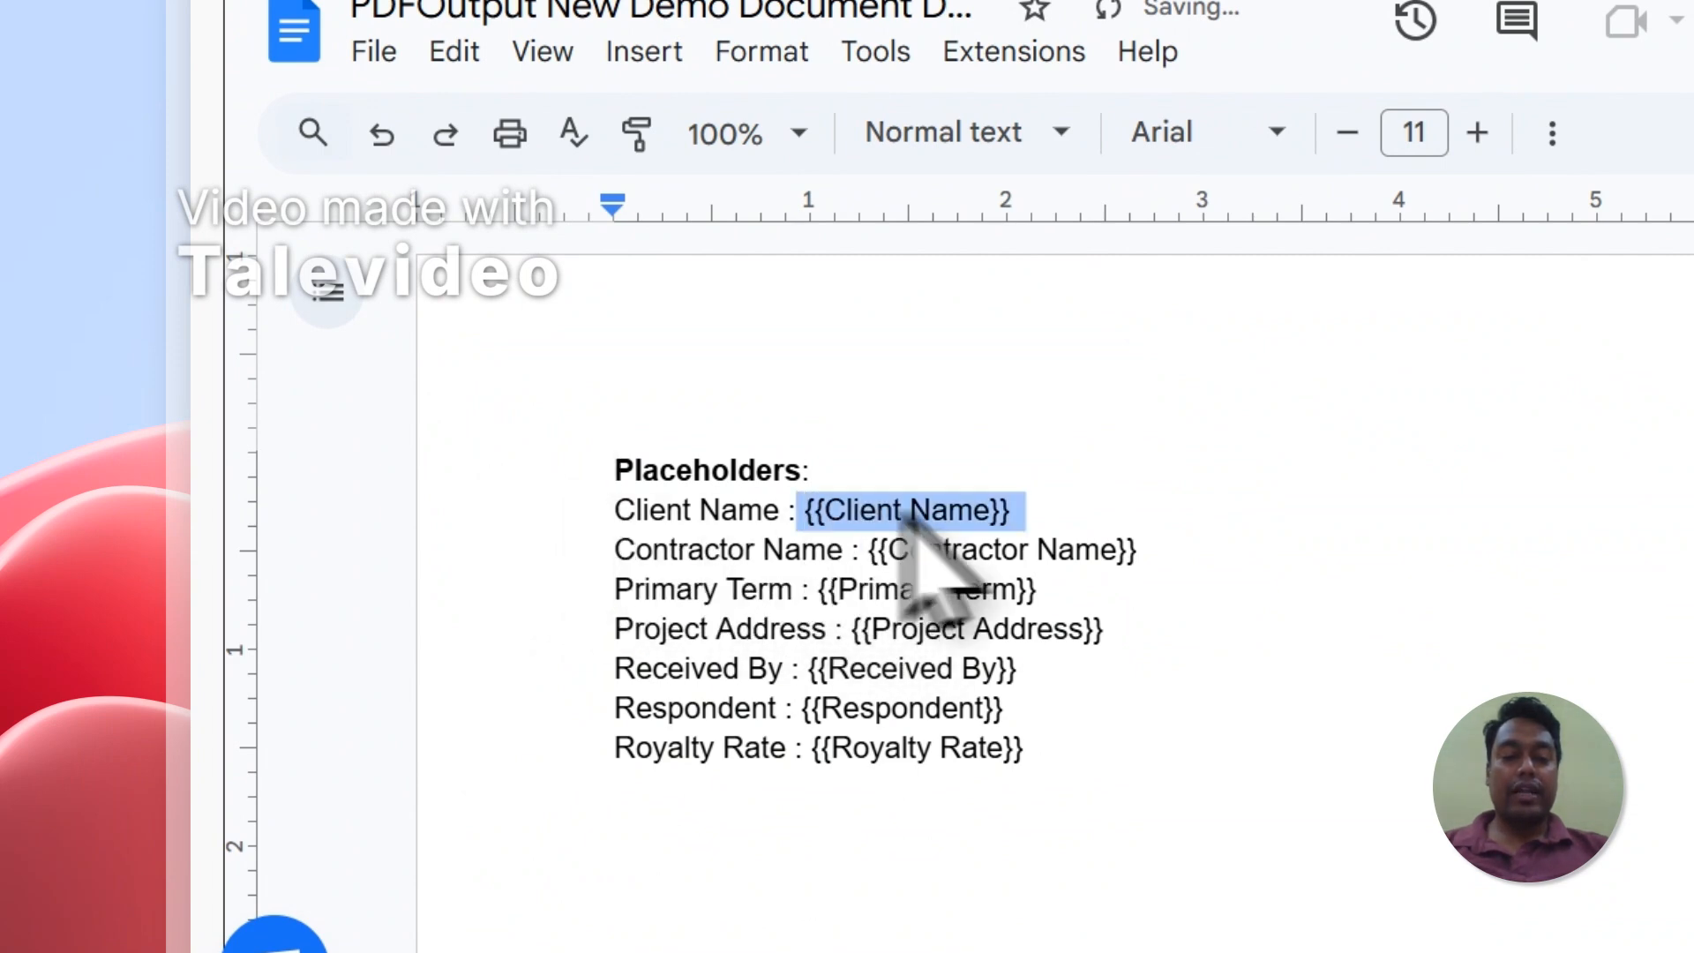
Compare the document's placeholders, such as {{Client Name}} and {{Contractor Name}}, with the property columns of the Painting Contract Form responses in Notion
left_click_drag(872, 549, 1156, 554)
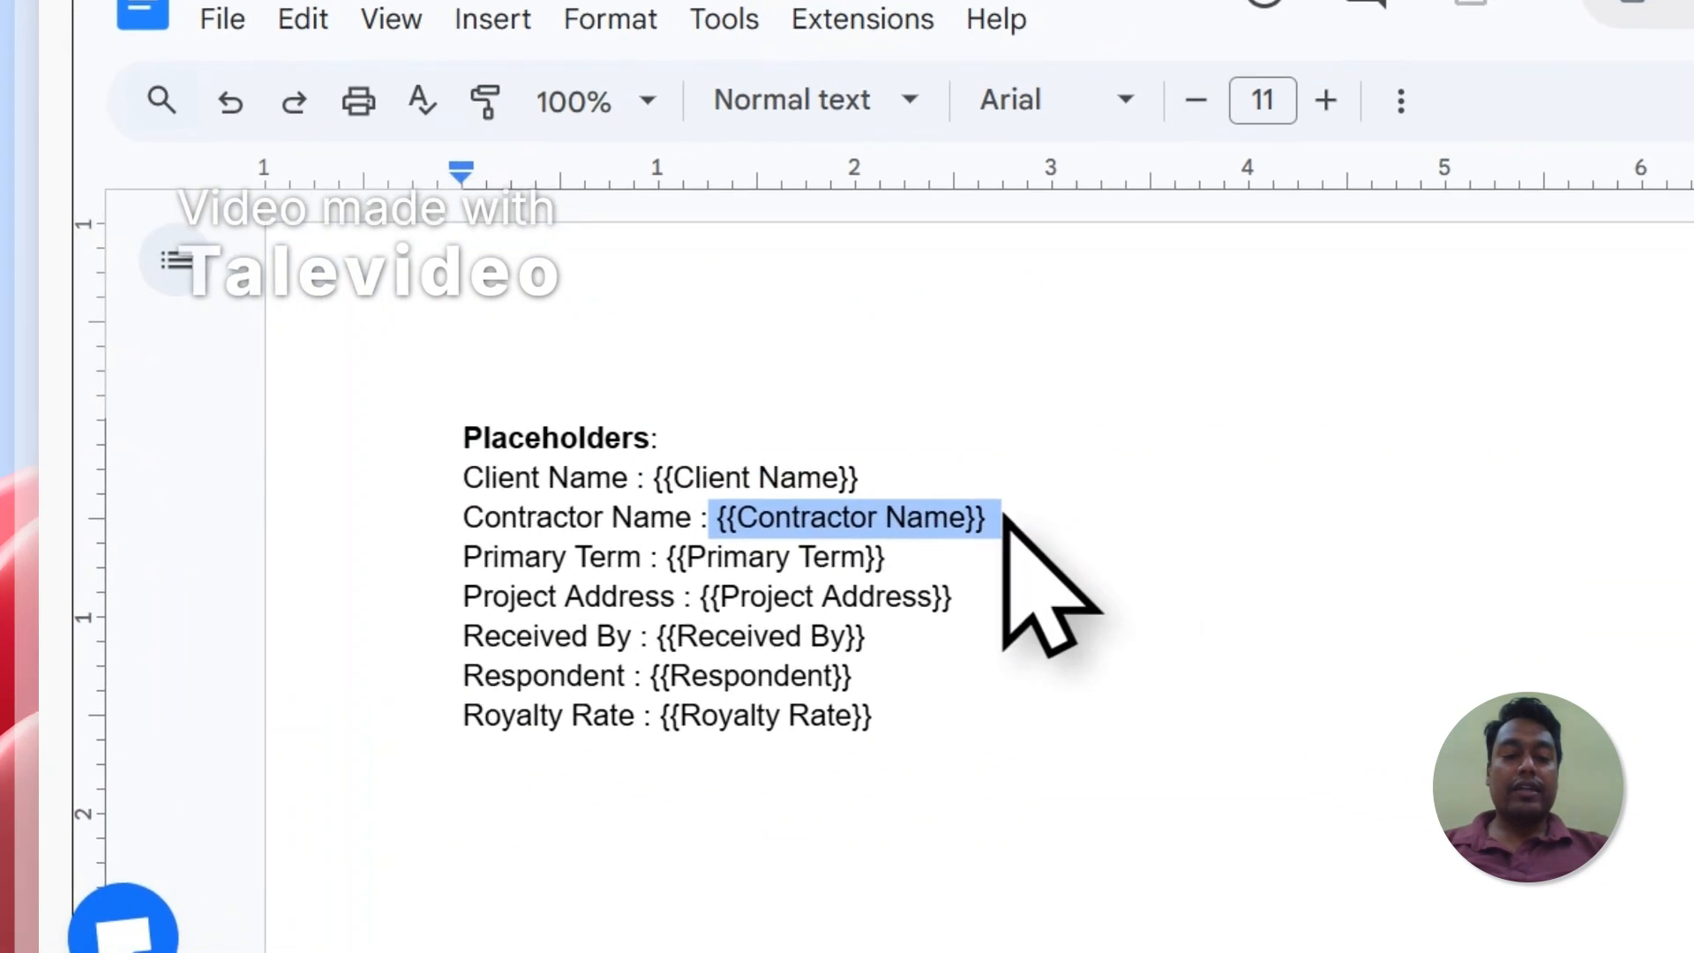
left_click_drag(803, 588, 1036, 591)
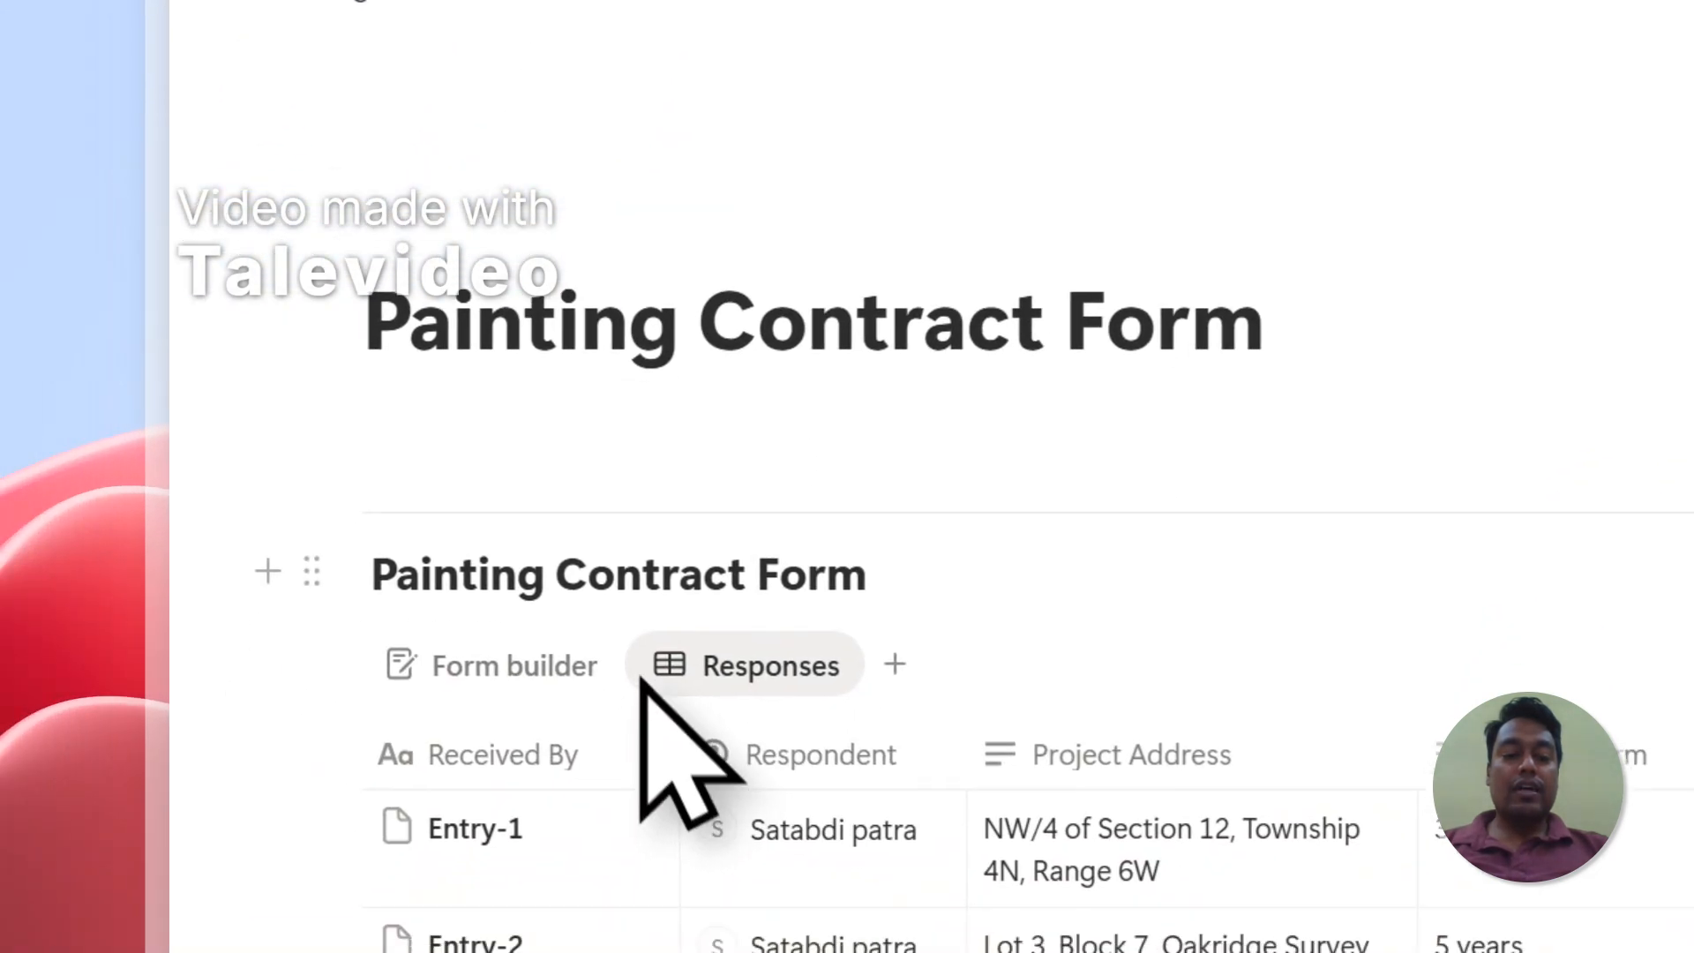
scroll(662, 738, "down", 3)
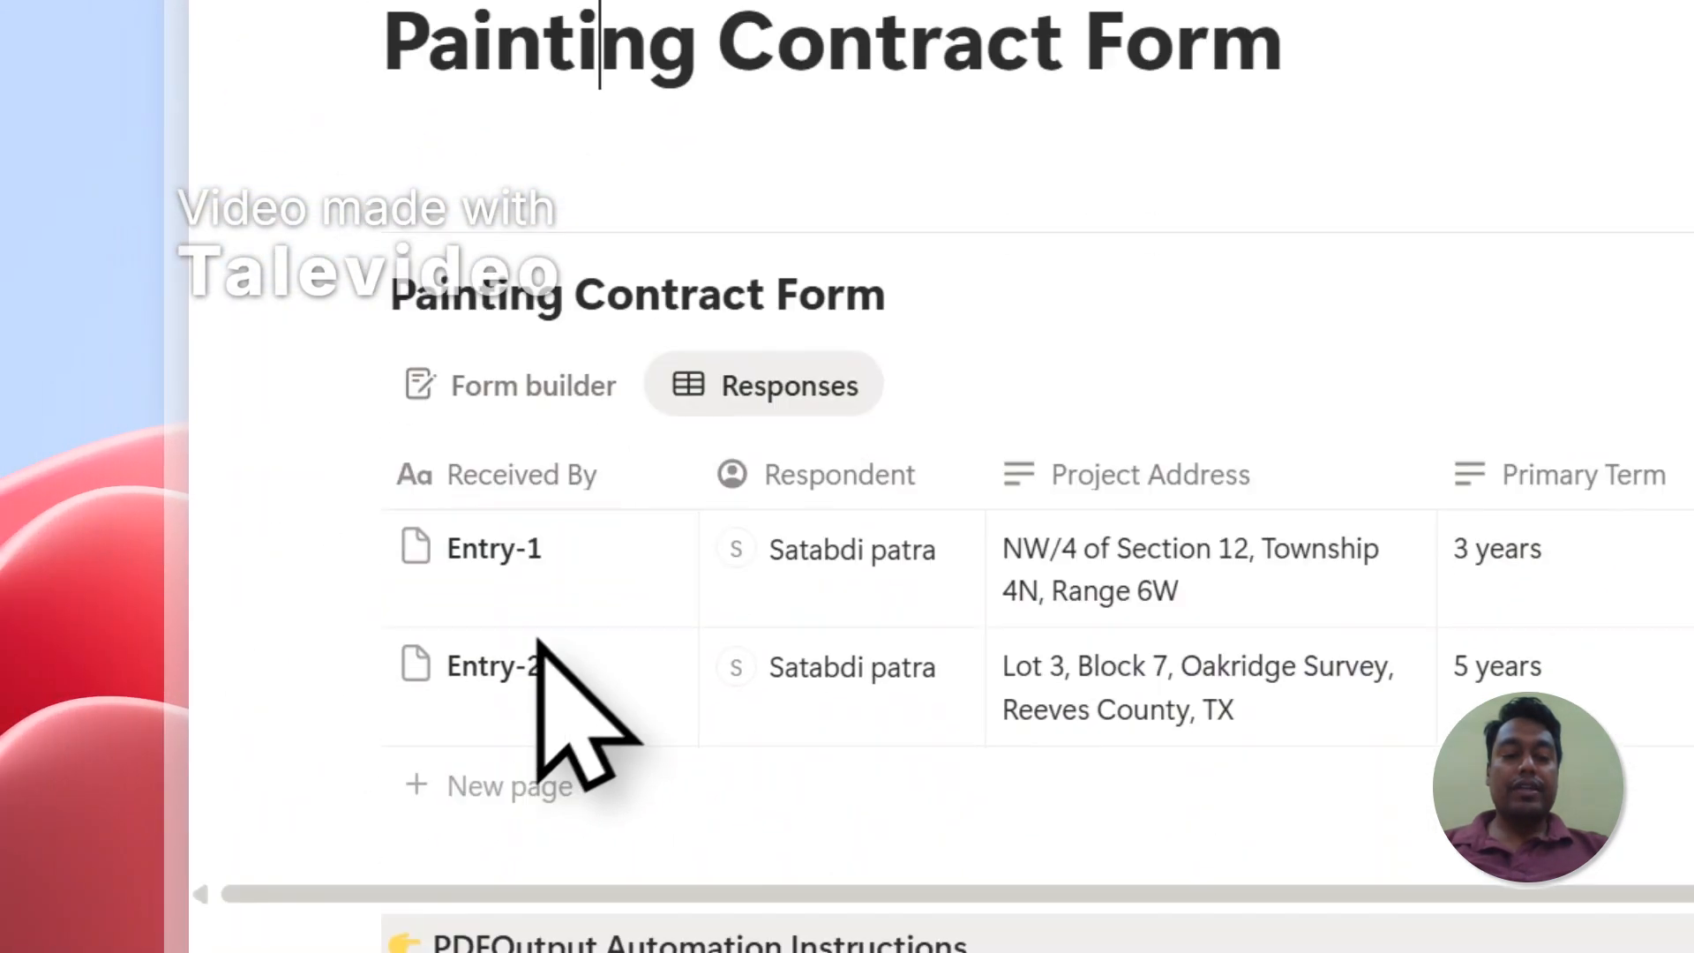
scroll(538, 641, "down", 2)
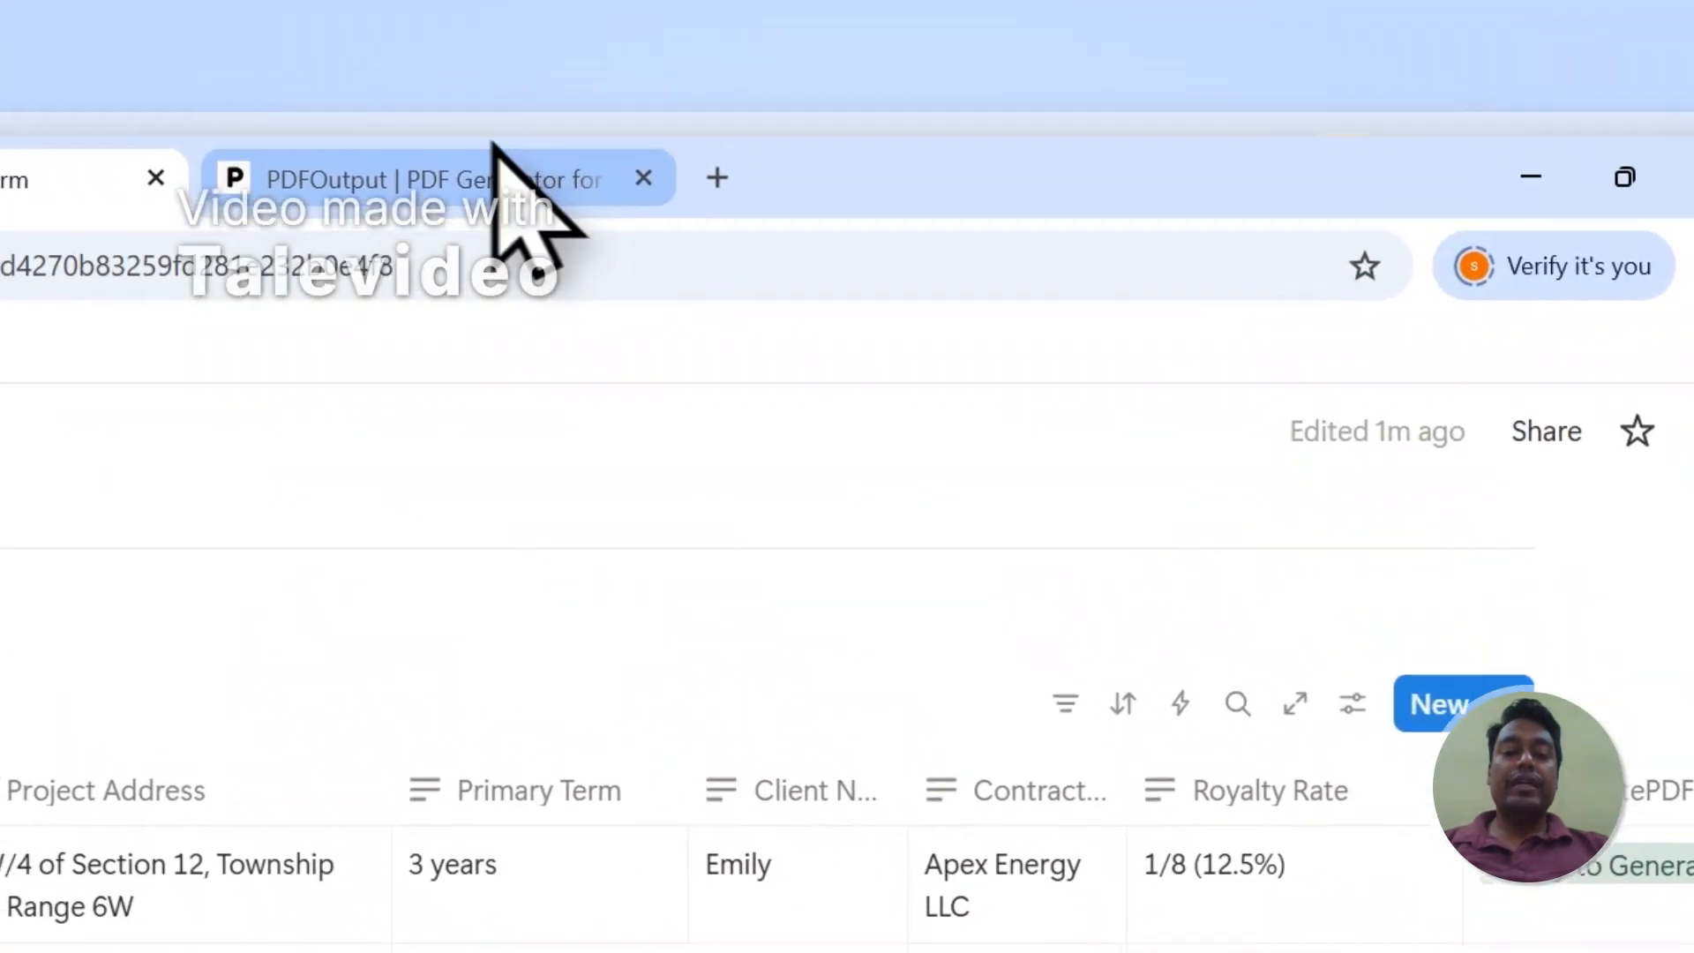
left_click(494, 160)
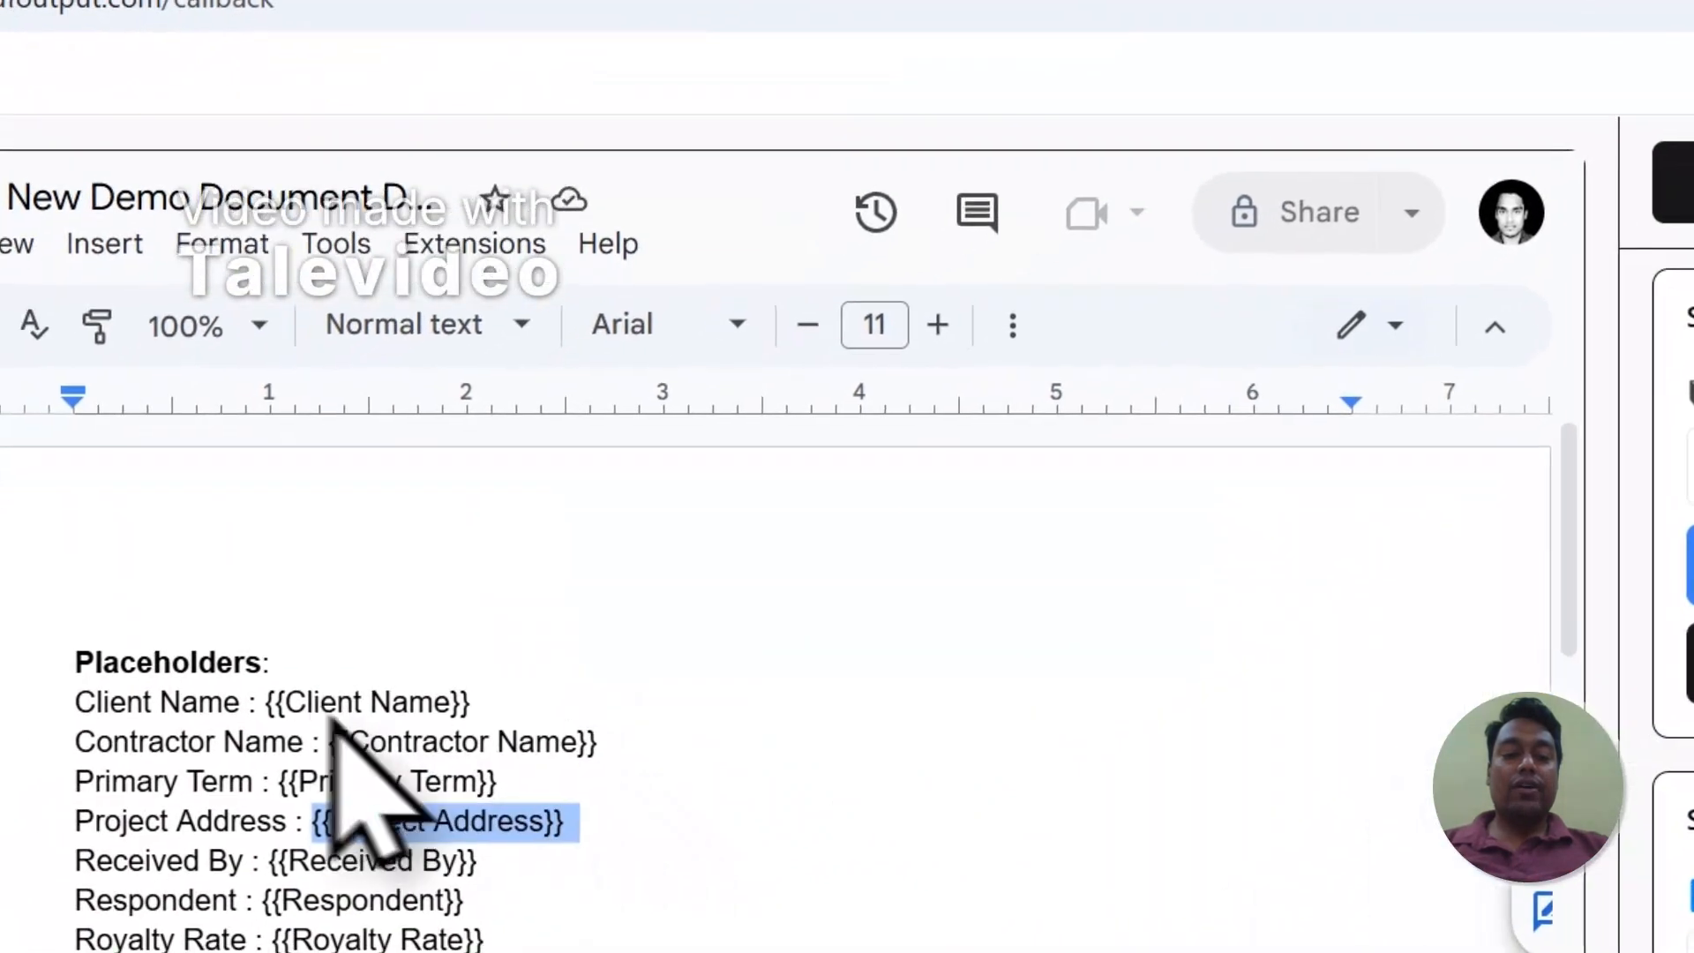
left_click_drag(283, 693, 298, 692)
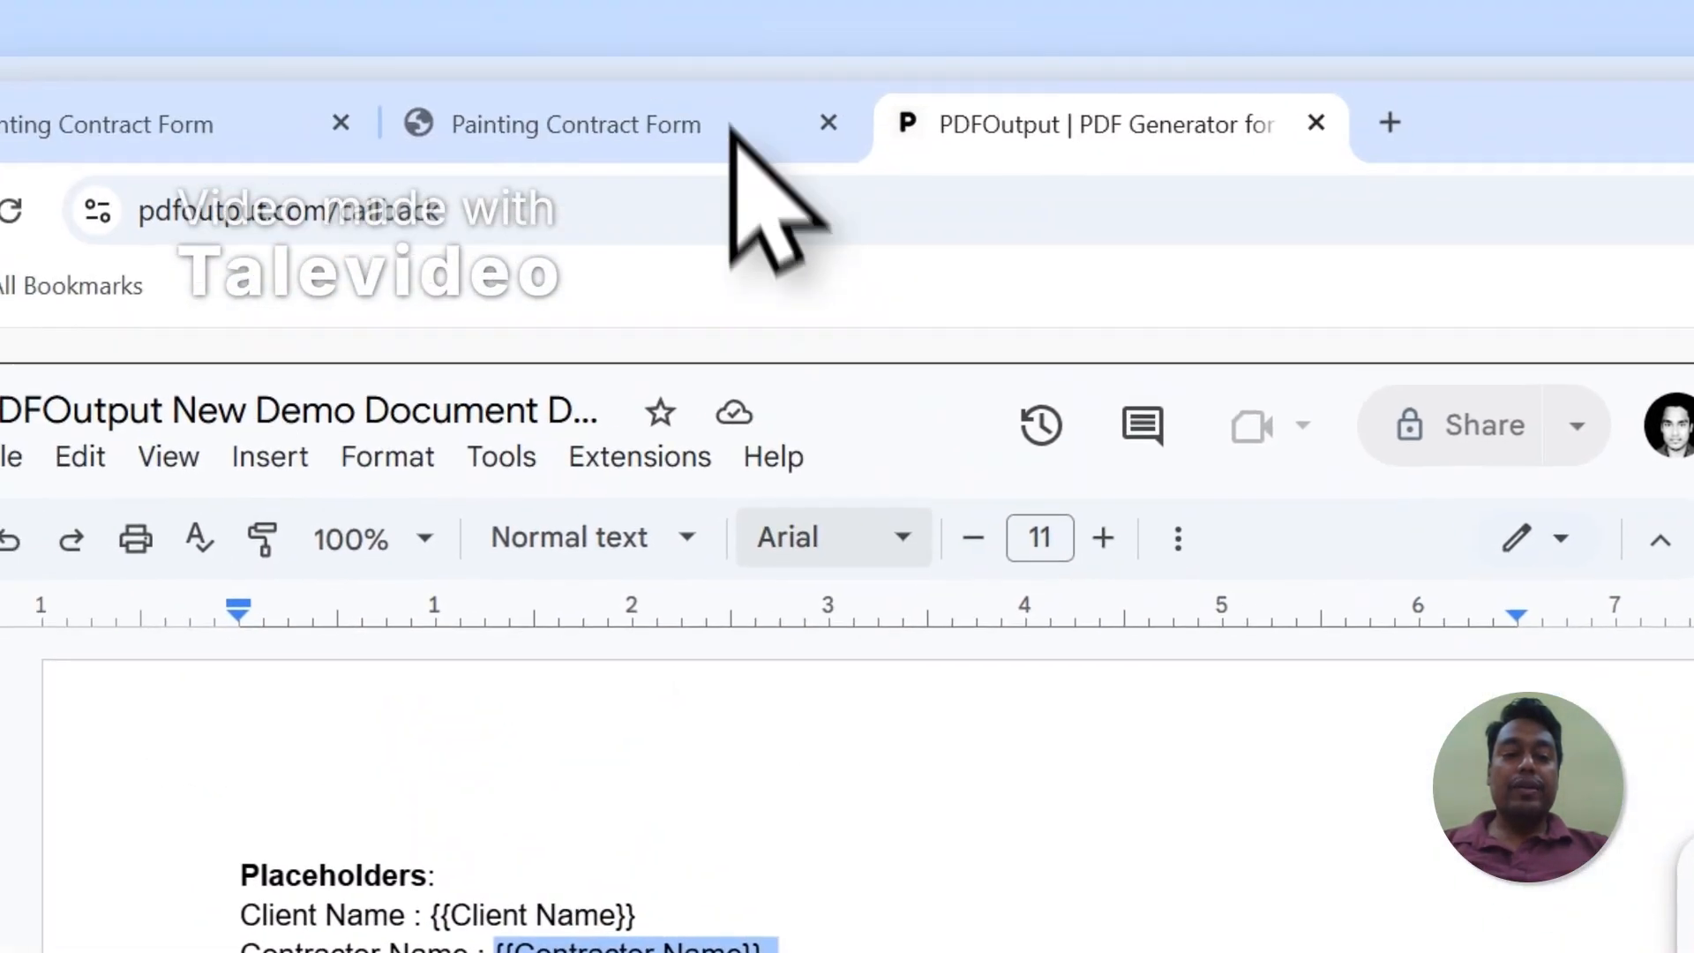
left_click(732, 131)
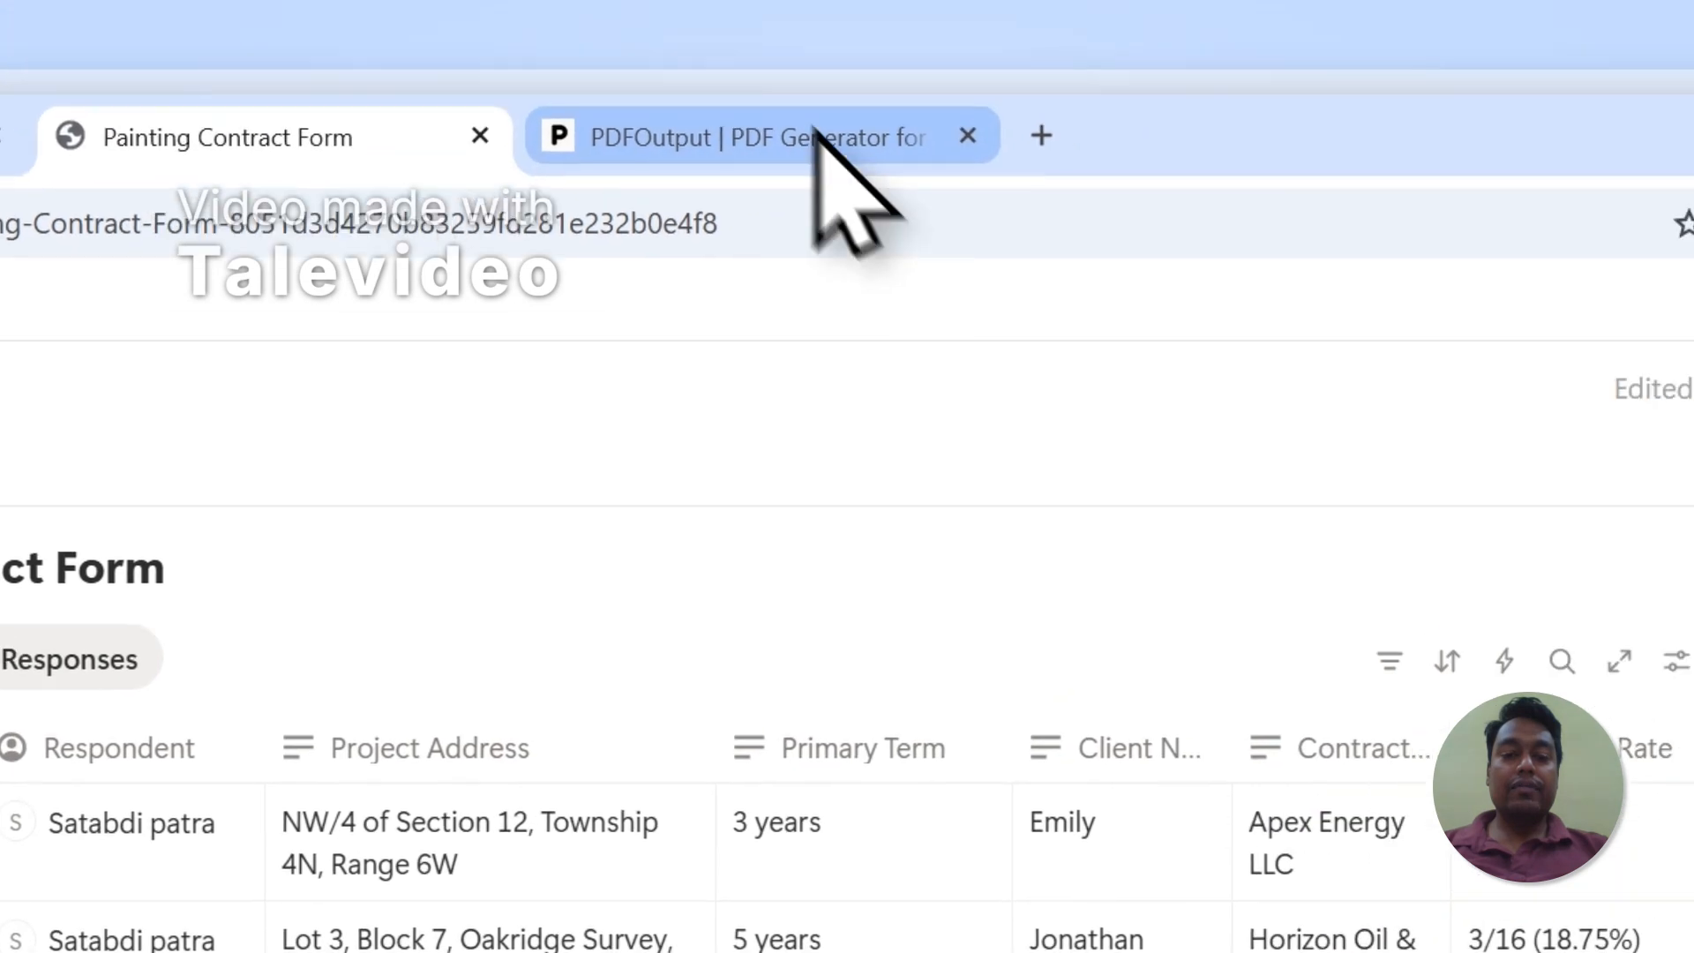
left_click(1164, 0)
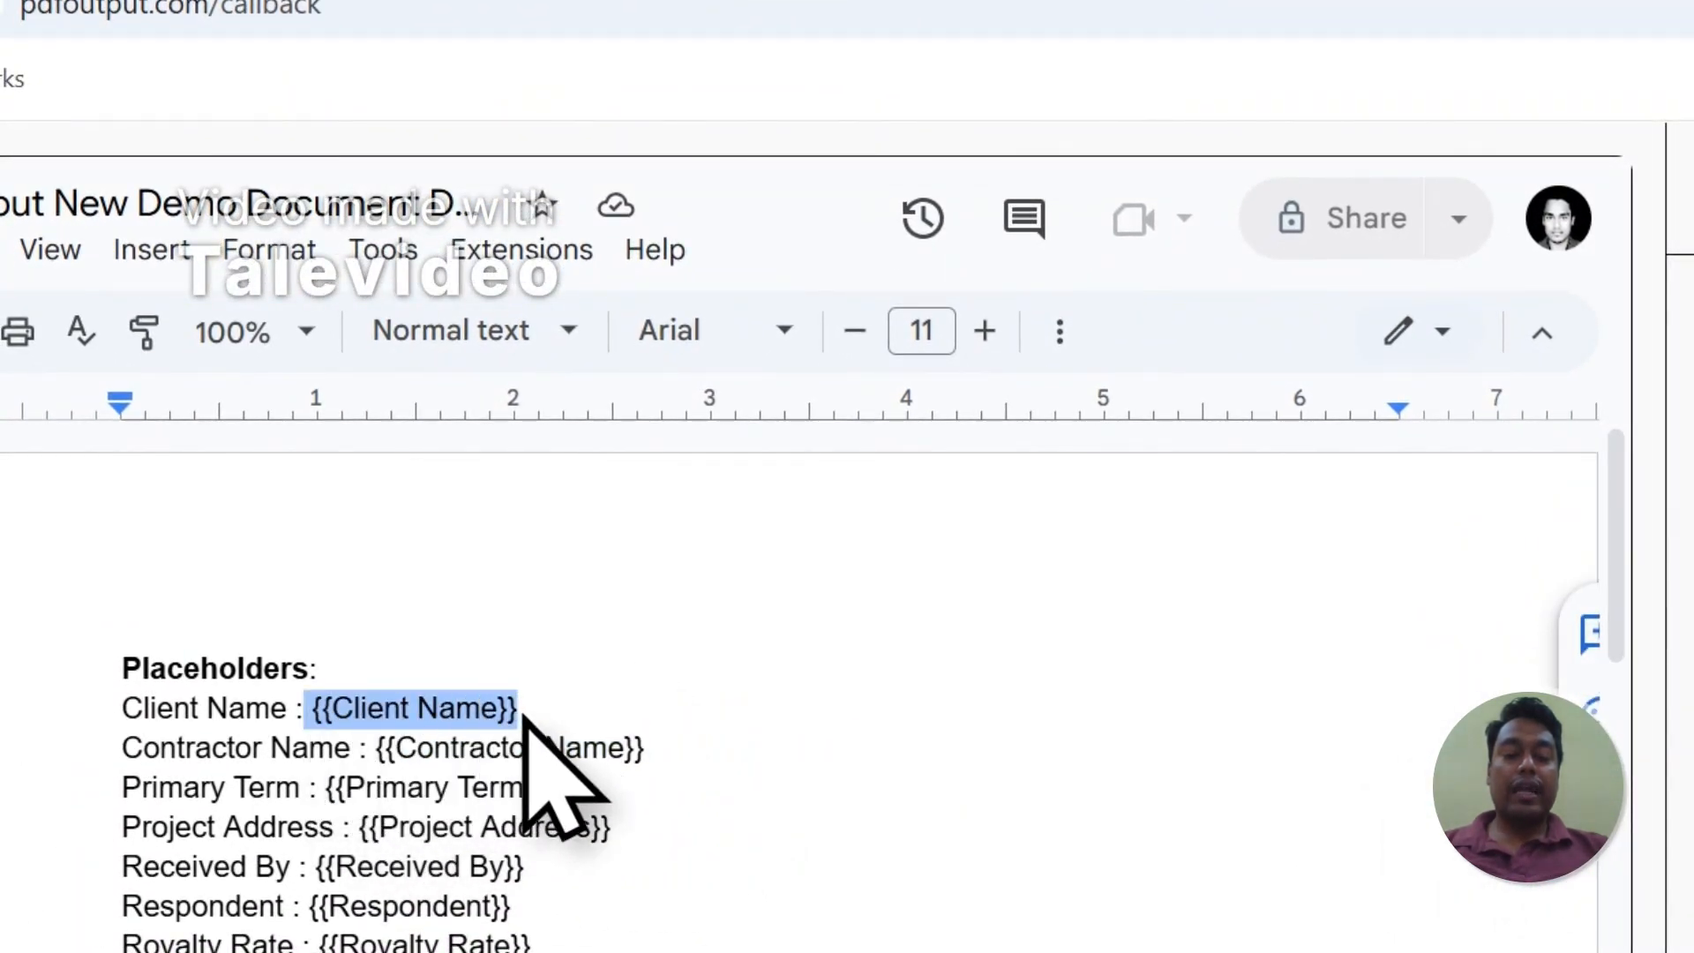
left_click(840, 148)
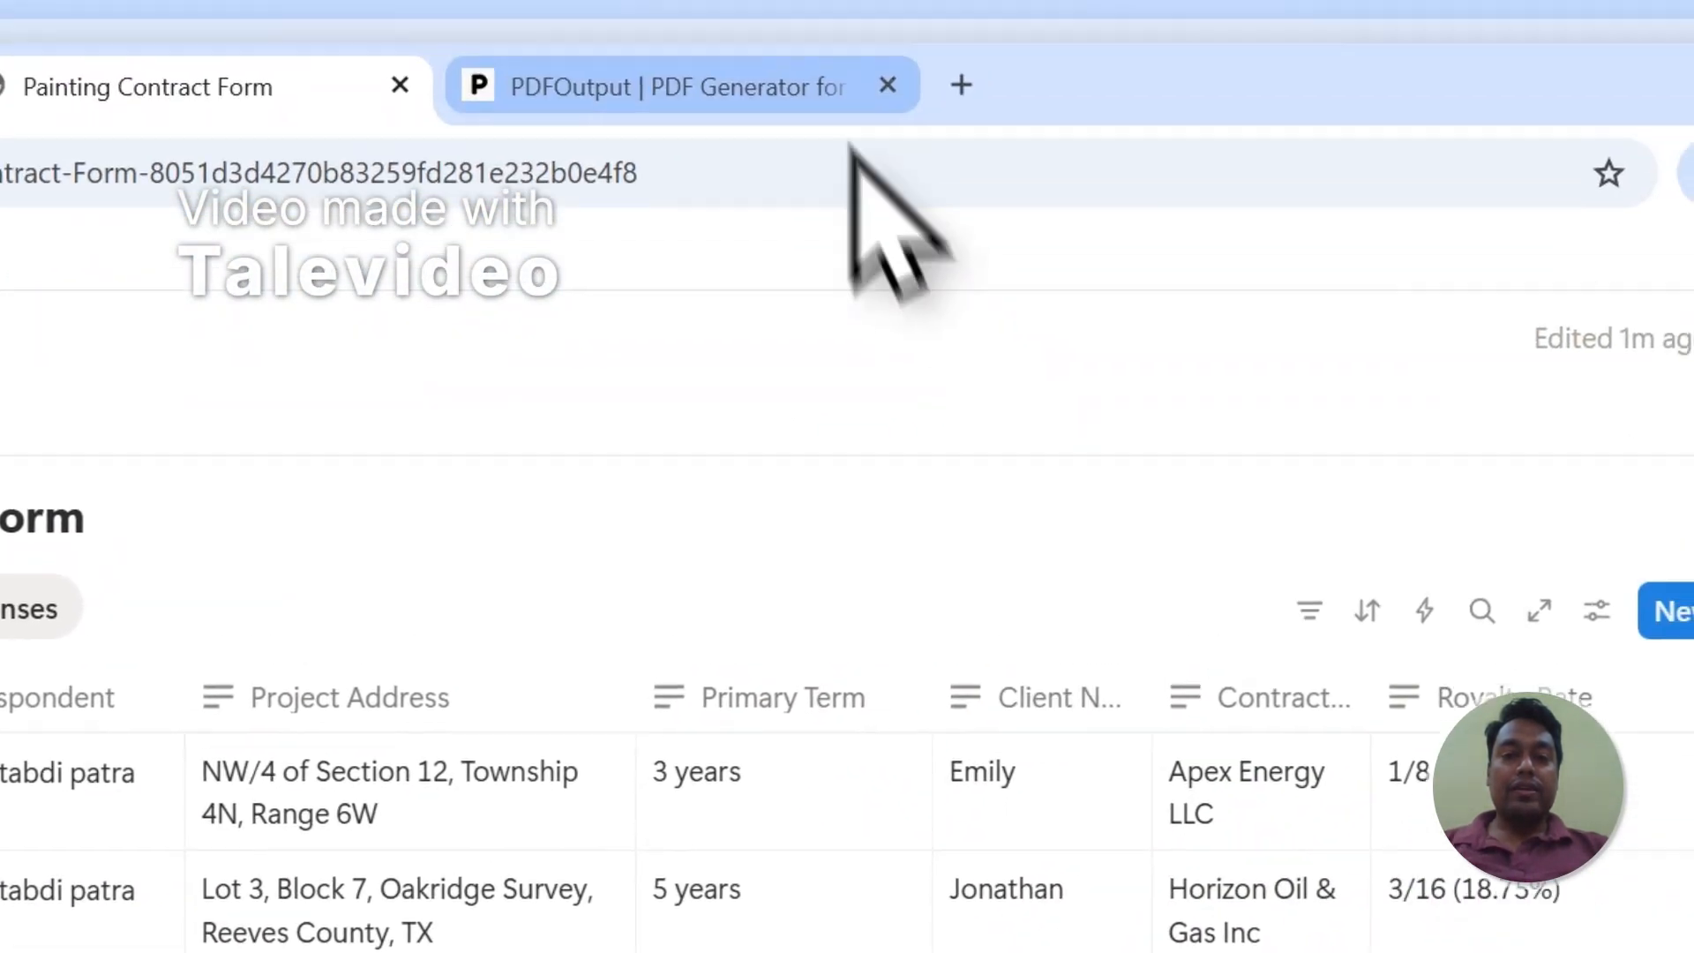
left_click(850, 141)
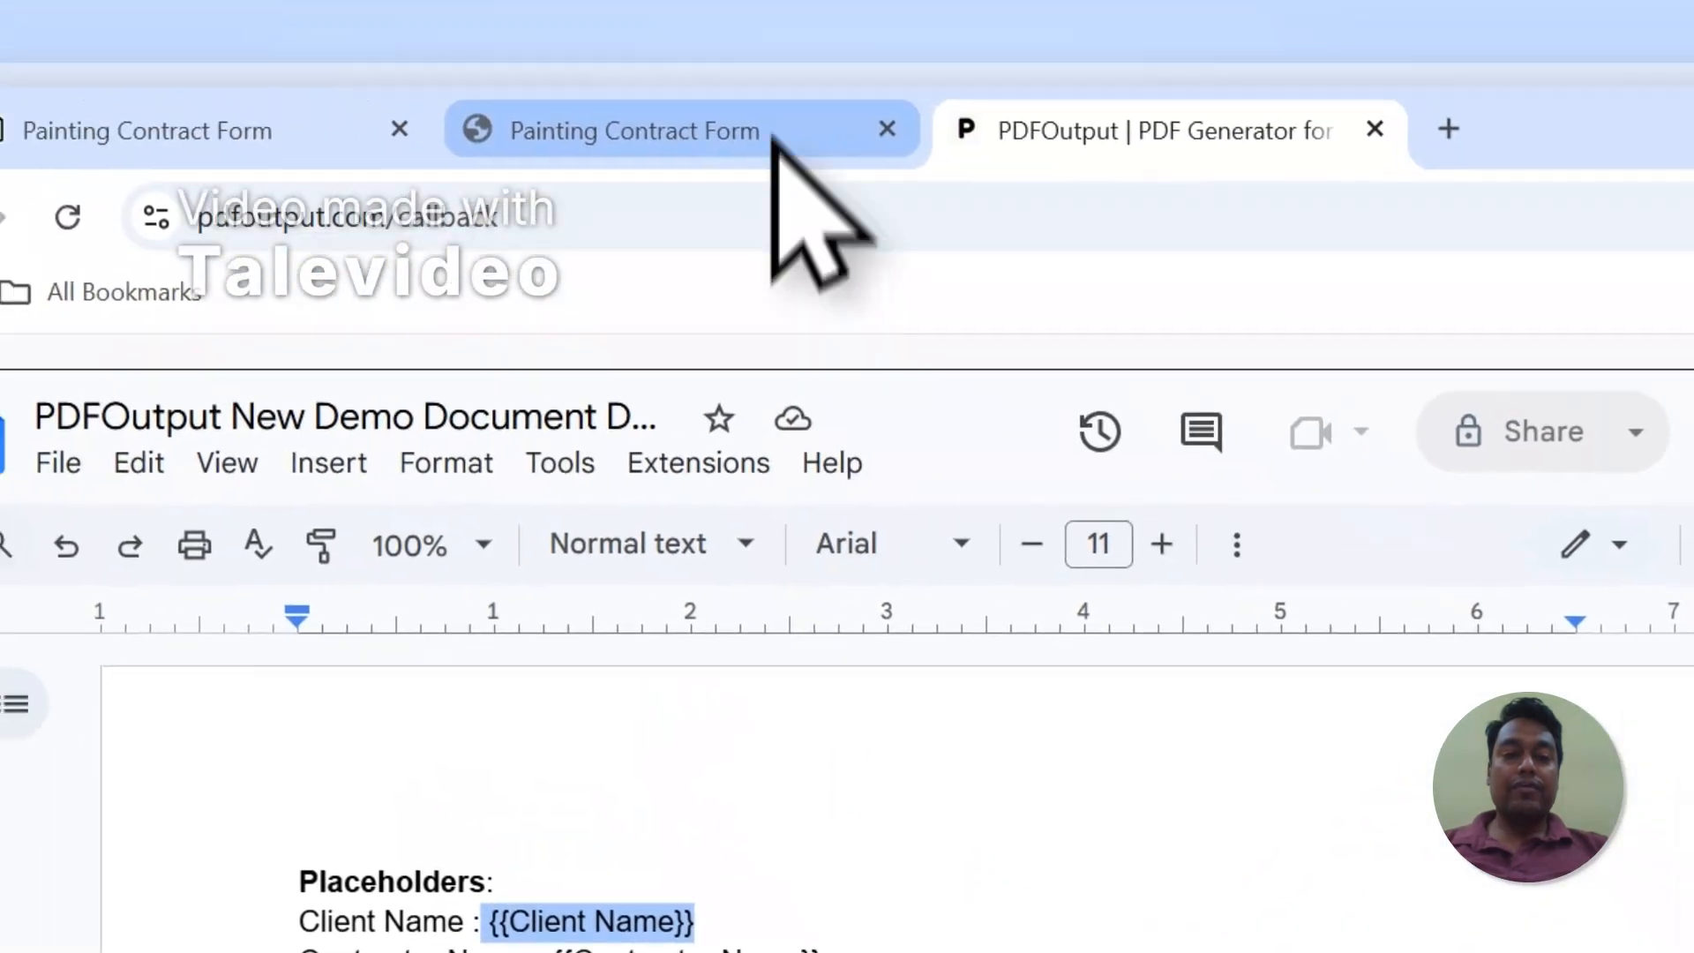
Copy the Client Name placeholder from the property list and add the line "Client - {{Client Name}}" below the document's placeholder list
left_click(327, 97)
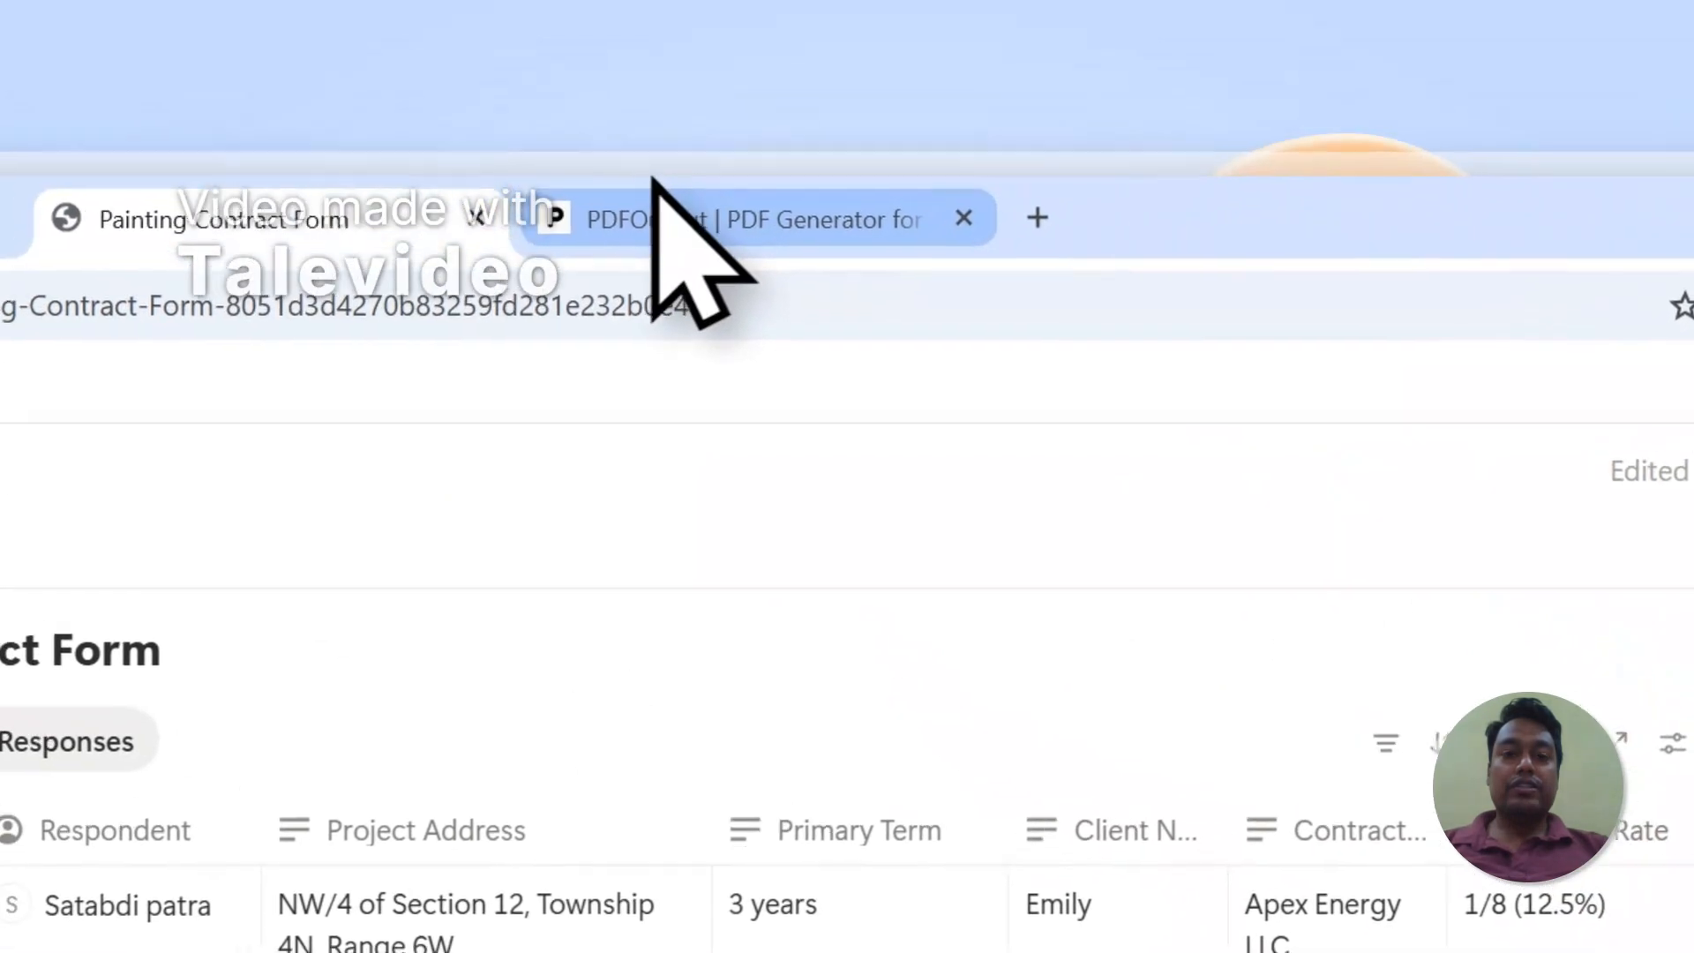
left_click(495, 84)
scroll(942, 845, "down", 6)
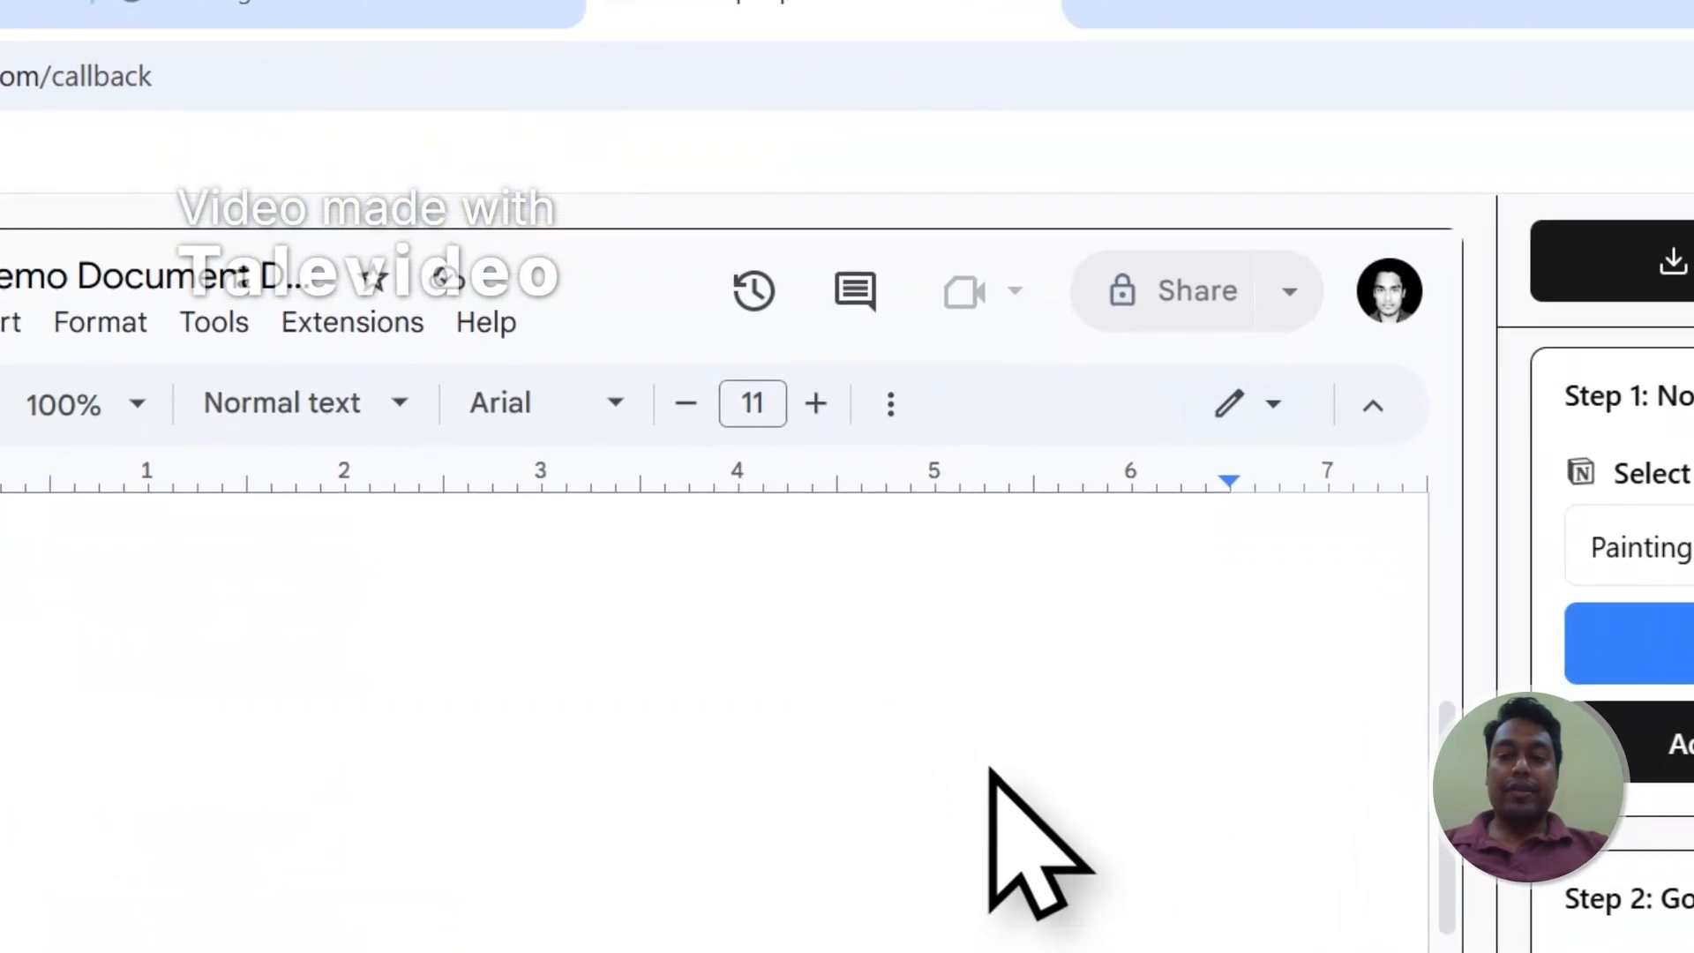
scroll(1524, 446, "down", 2)
scroll(1511, 484, "down", 5)
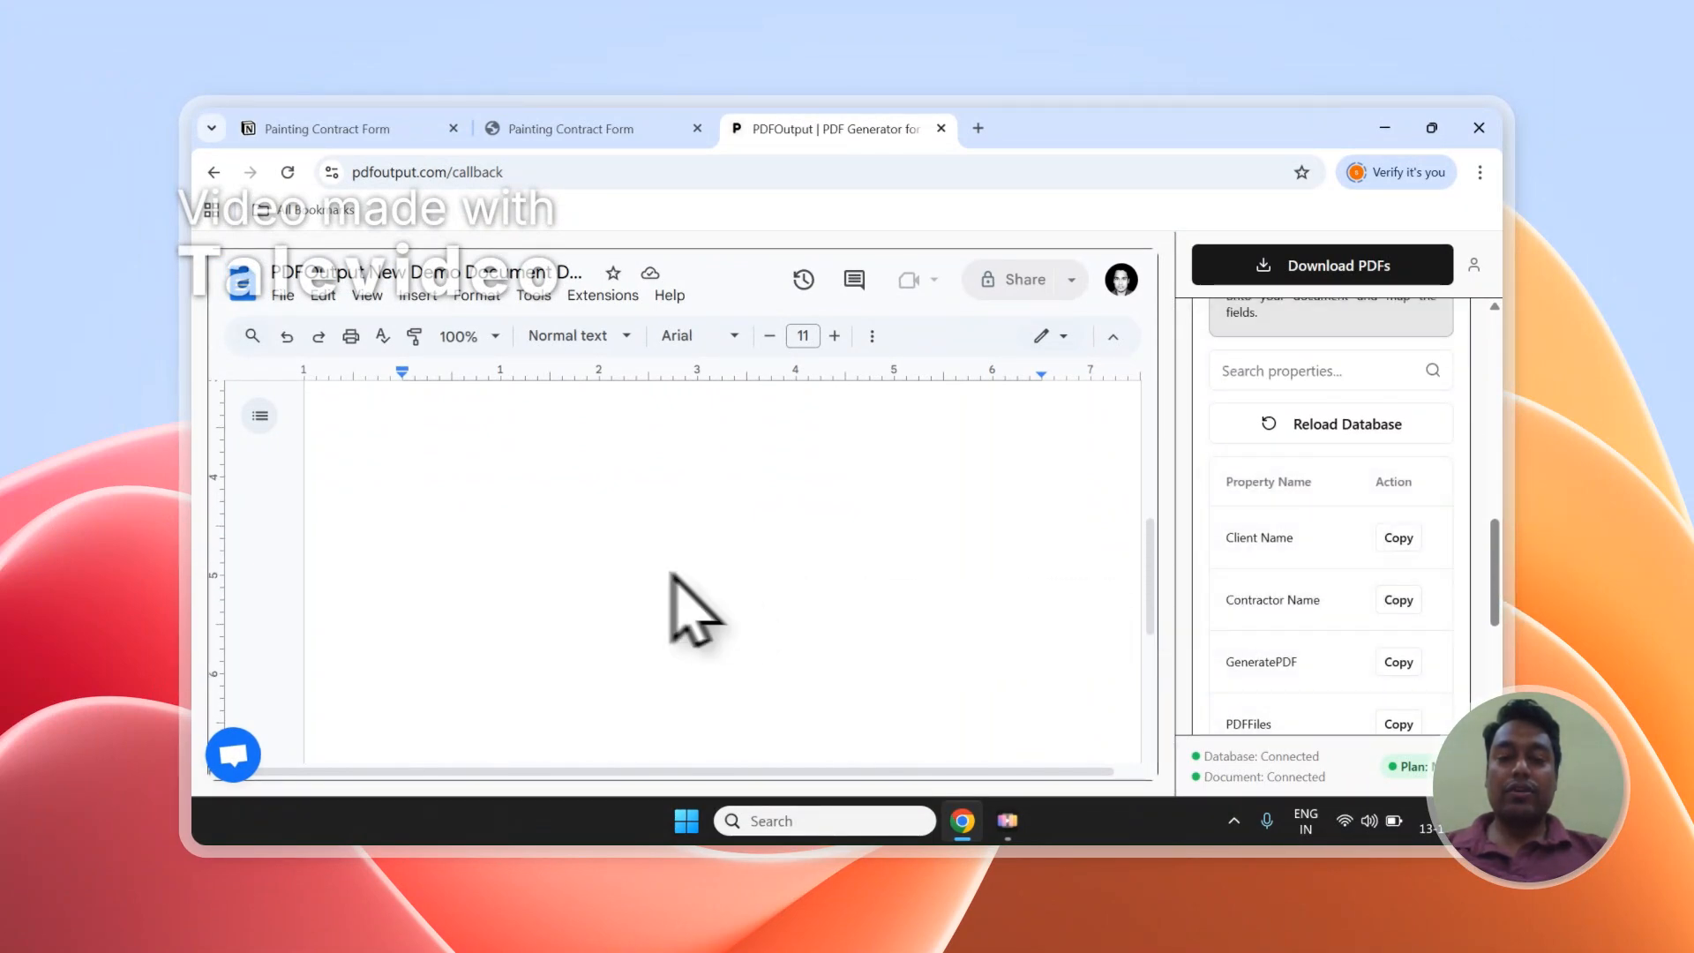
left_click(1412, 541)
left_click(468, 608)
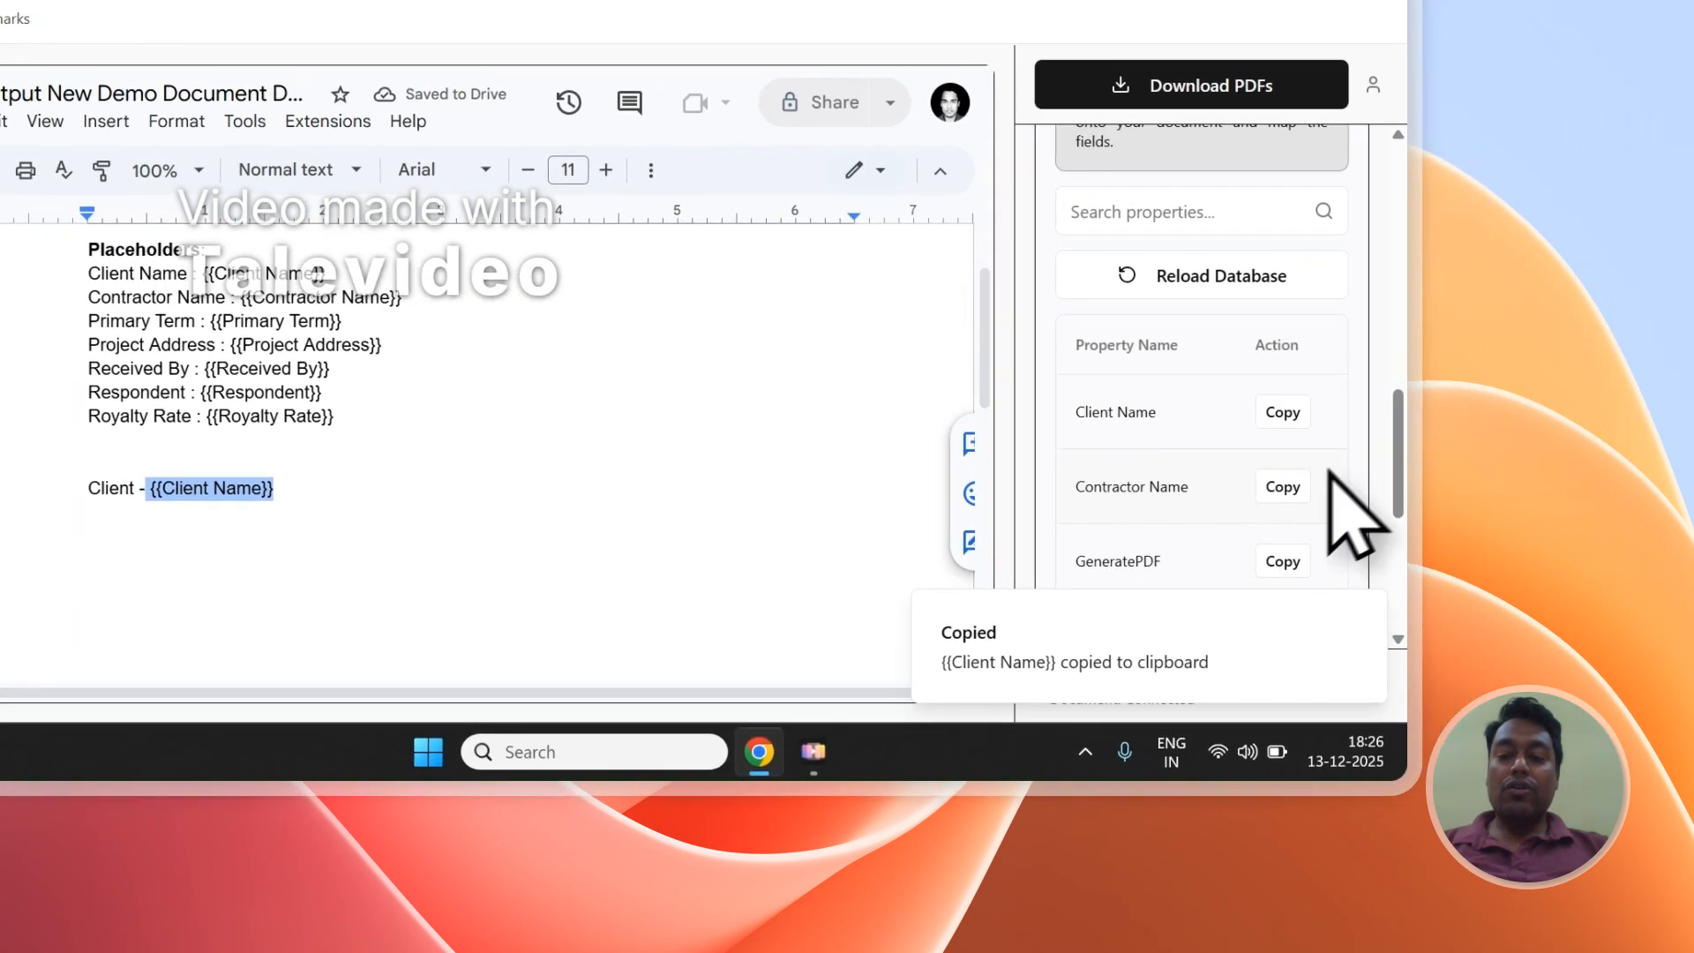
Copy the Contractor Name placeholder and insert {{Contractor Name}} on its own line below the Client line
left_click(1498, 483)
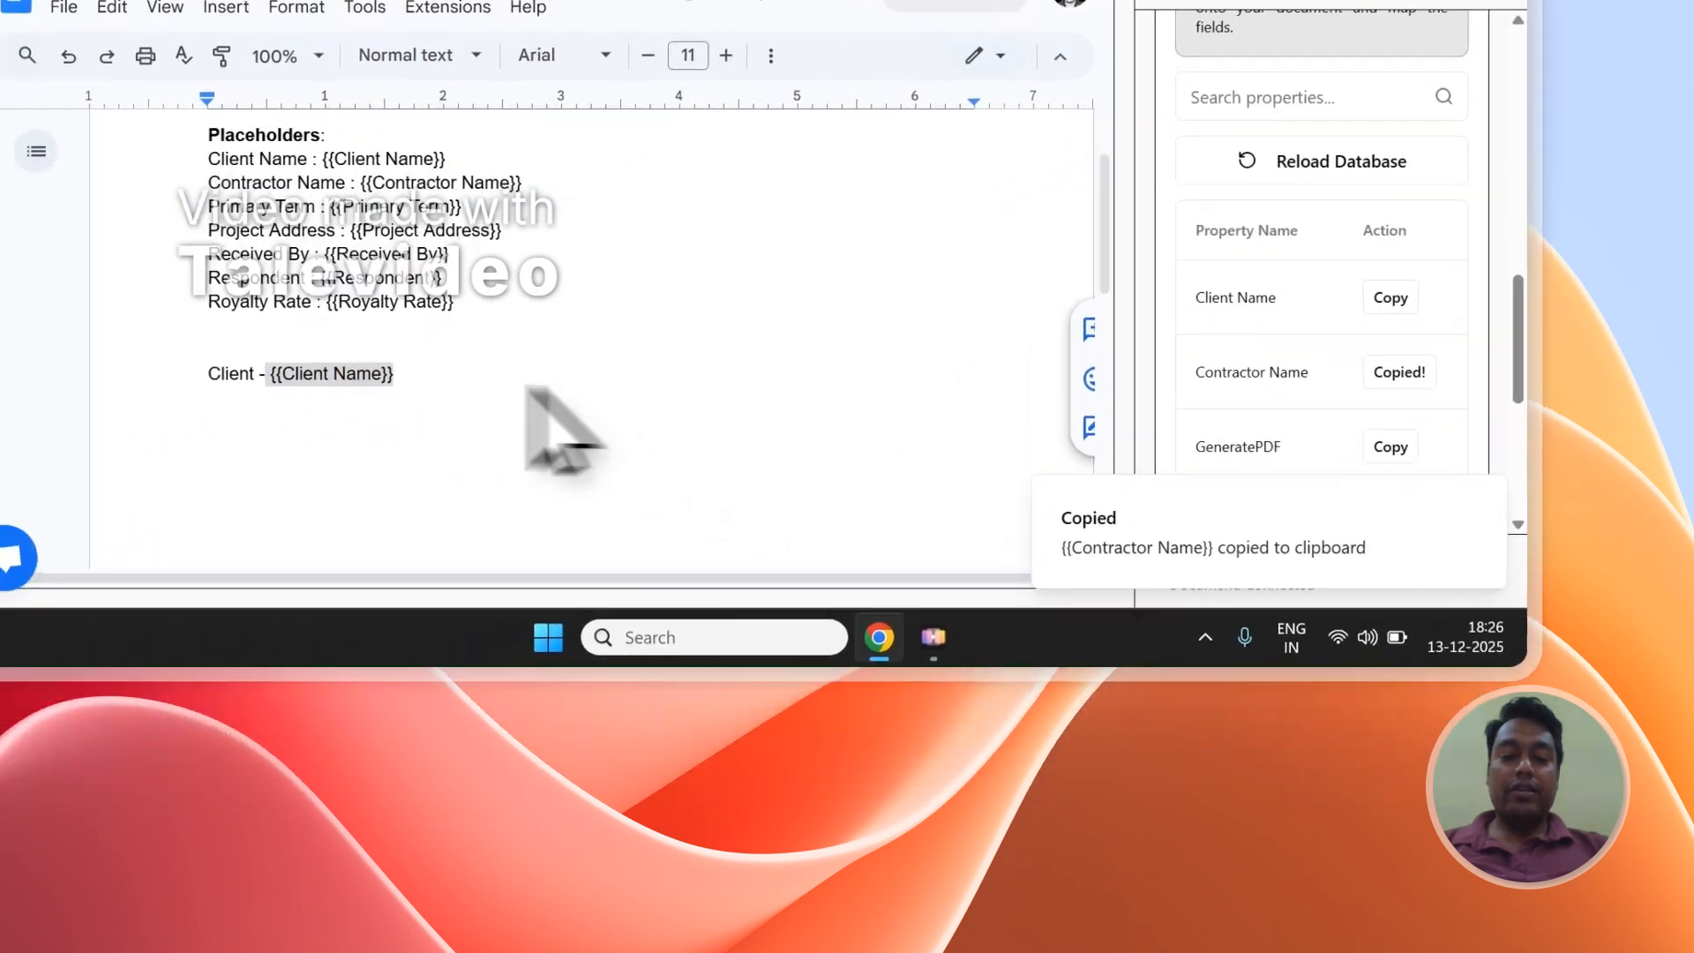
left_click(529, 389)
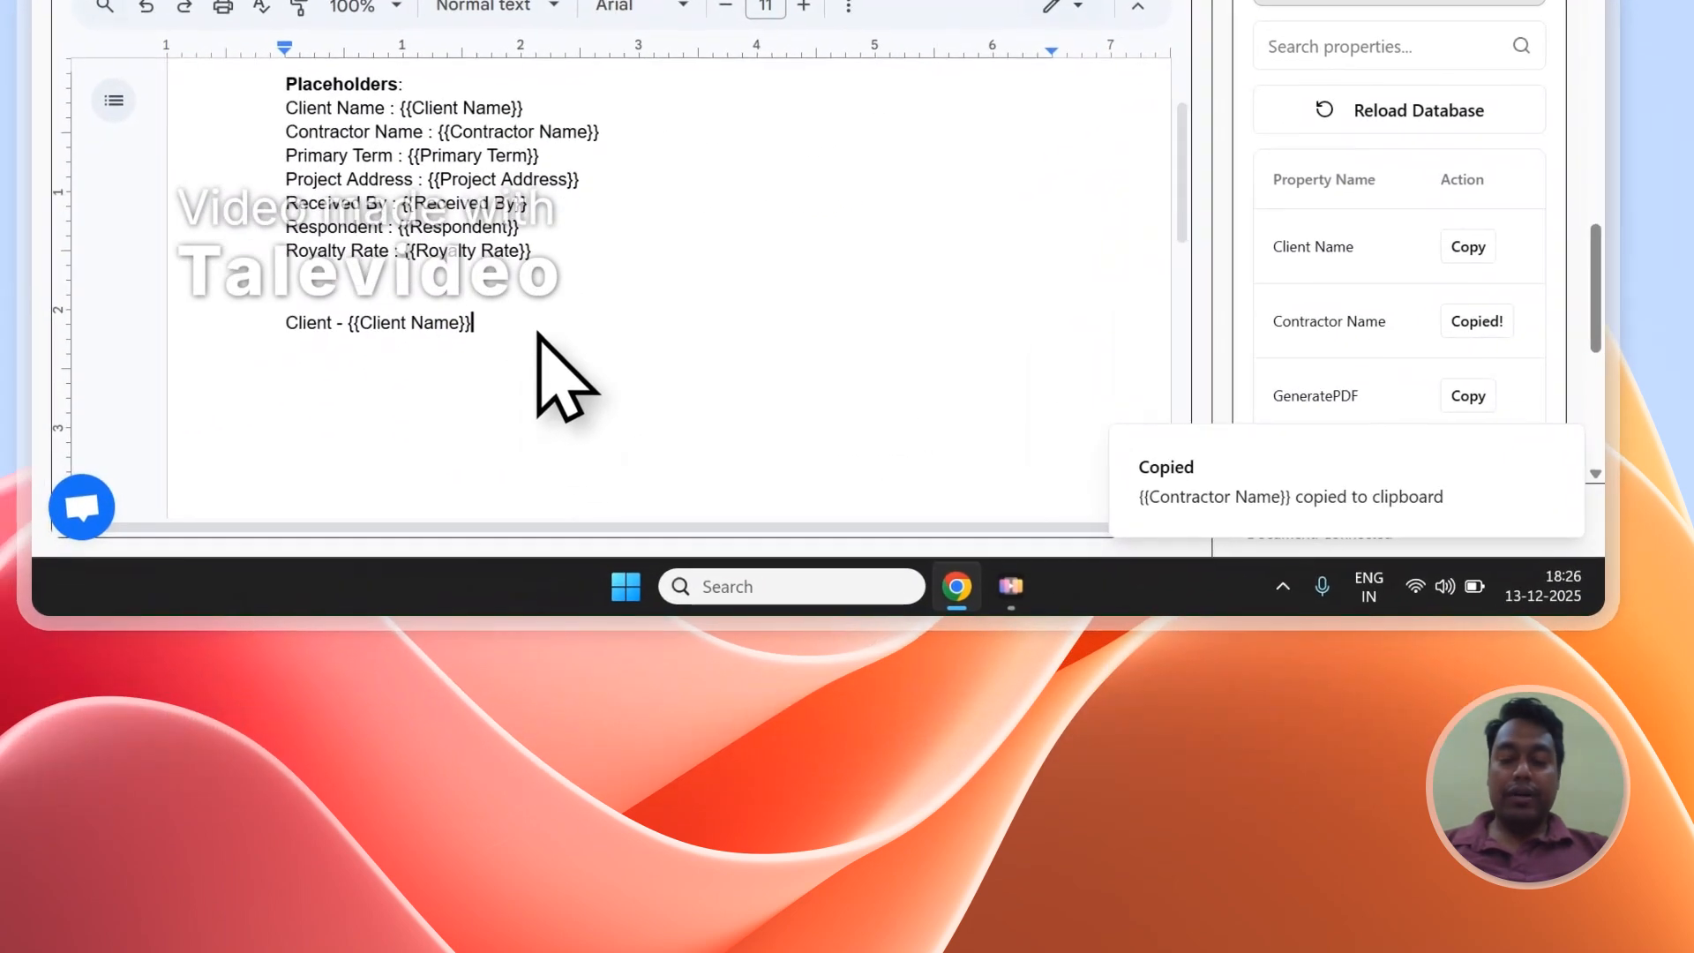
key("Return")
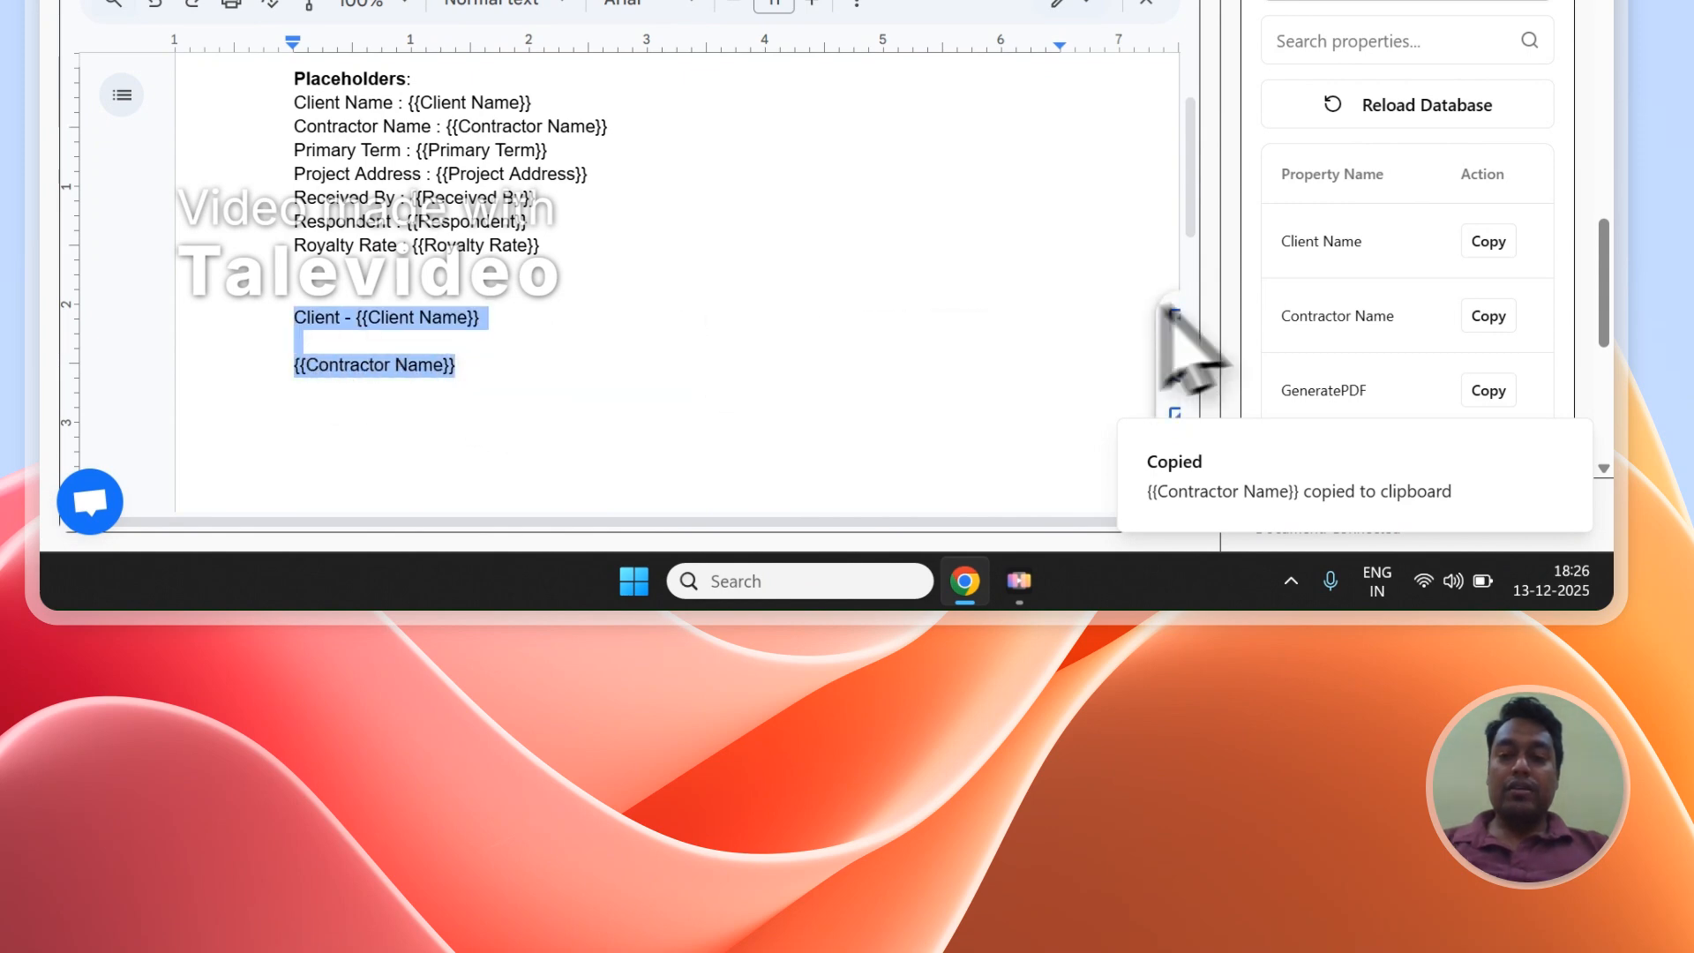
Check the PDF File Name property, Client Name, against the Notion responses and generate the PDFs for download
scroll(1342, 300, "up", 5)
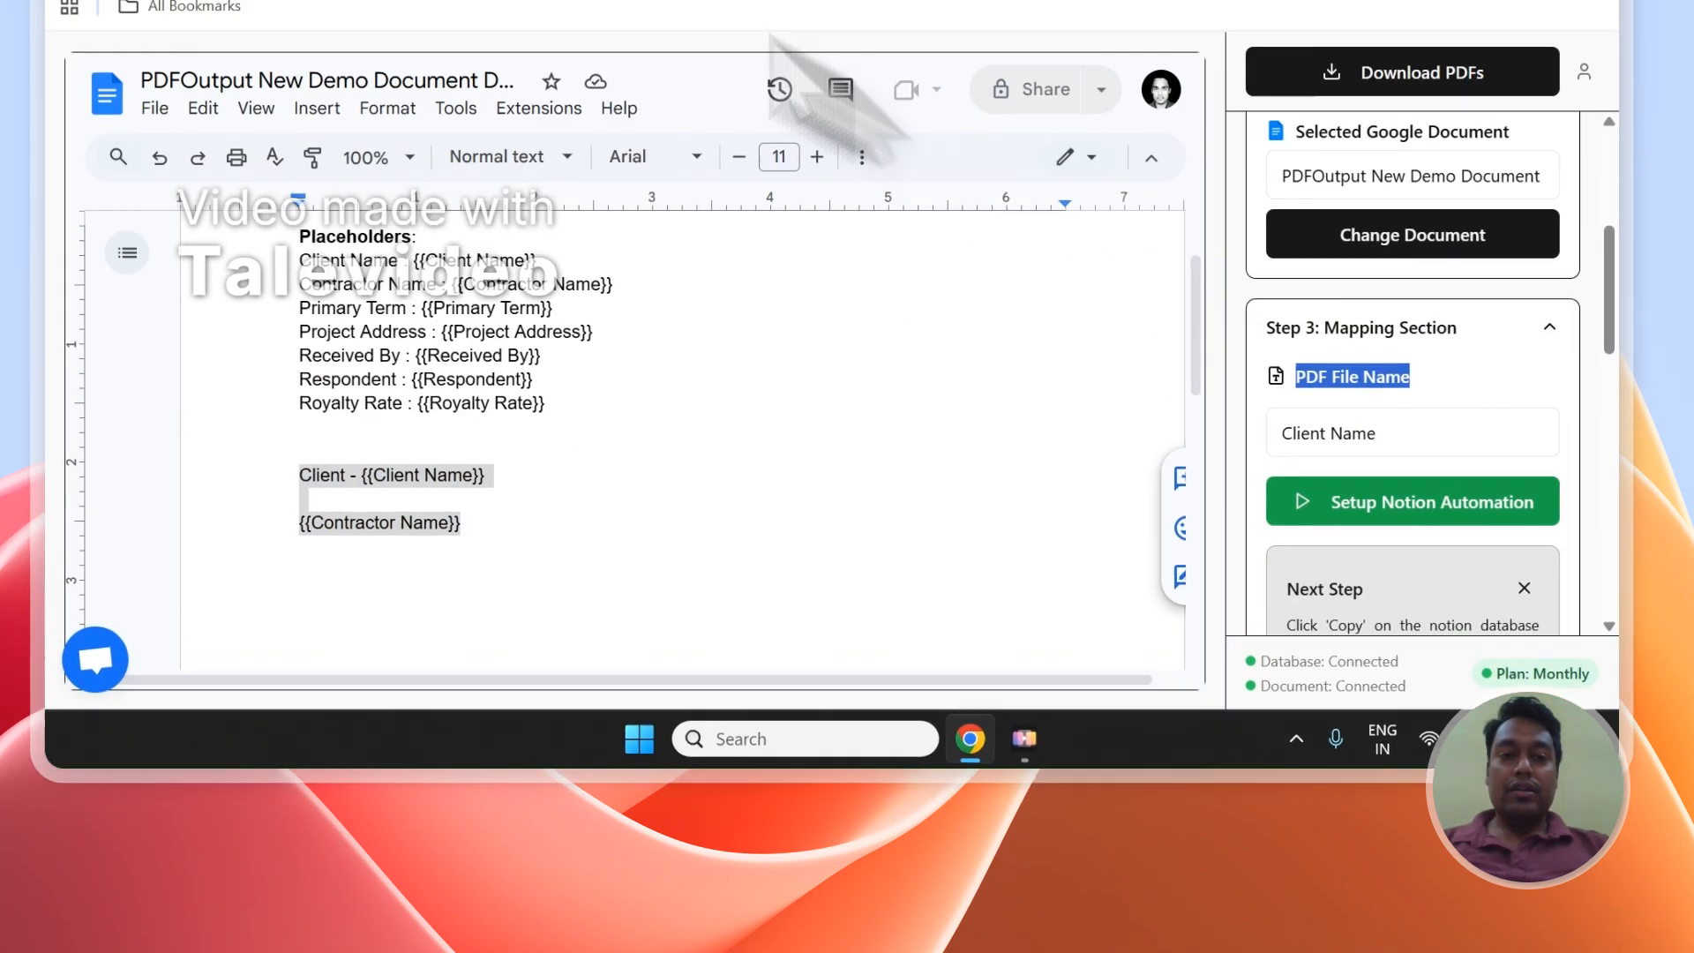
left_click(481, 184)
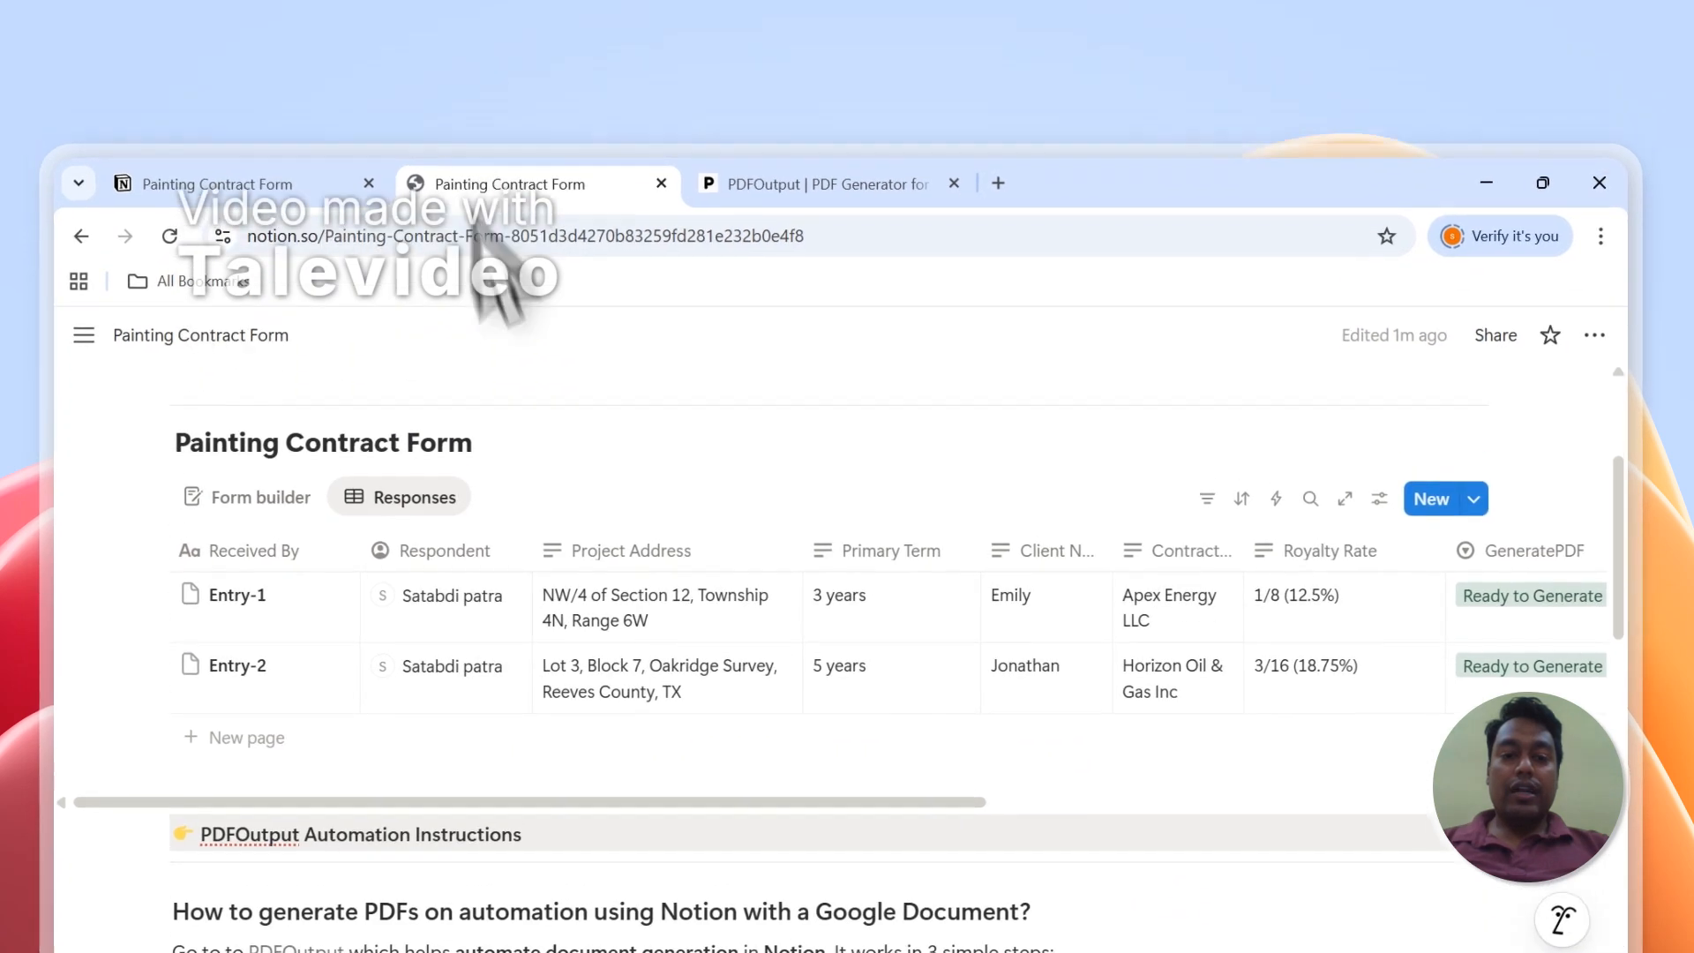
scroll(618, 610, "up", 1)
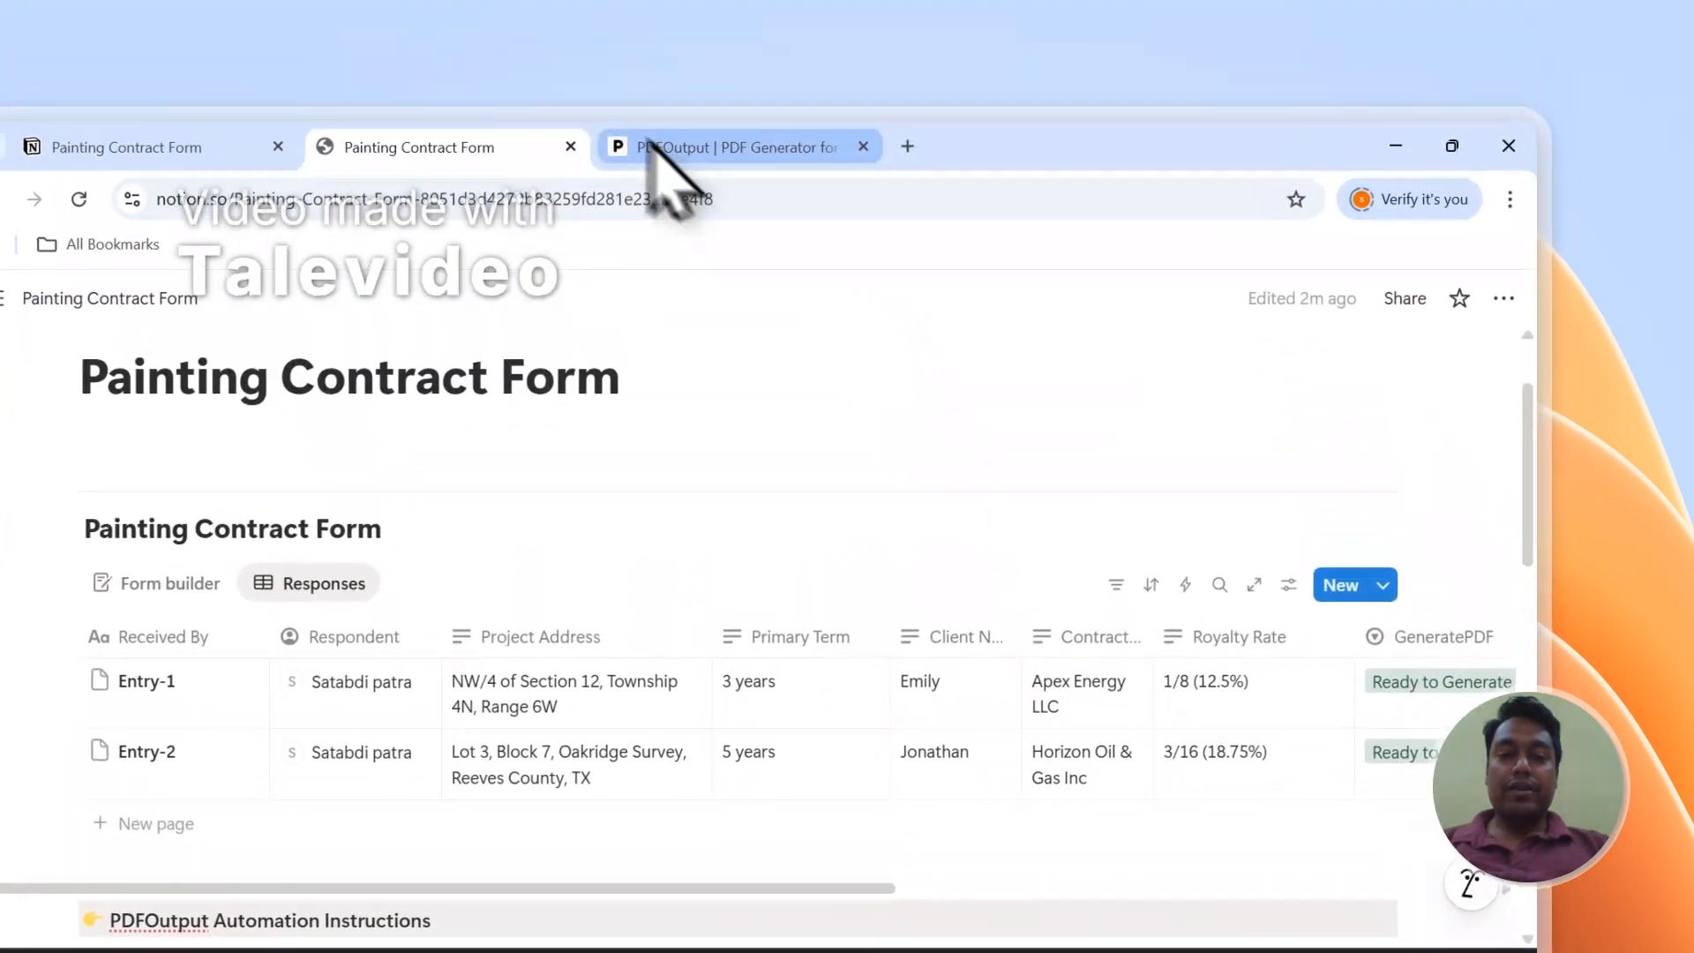
left_click(657, 159)
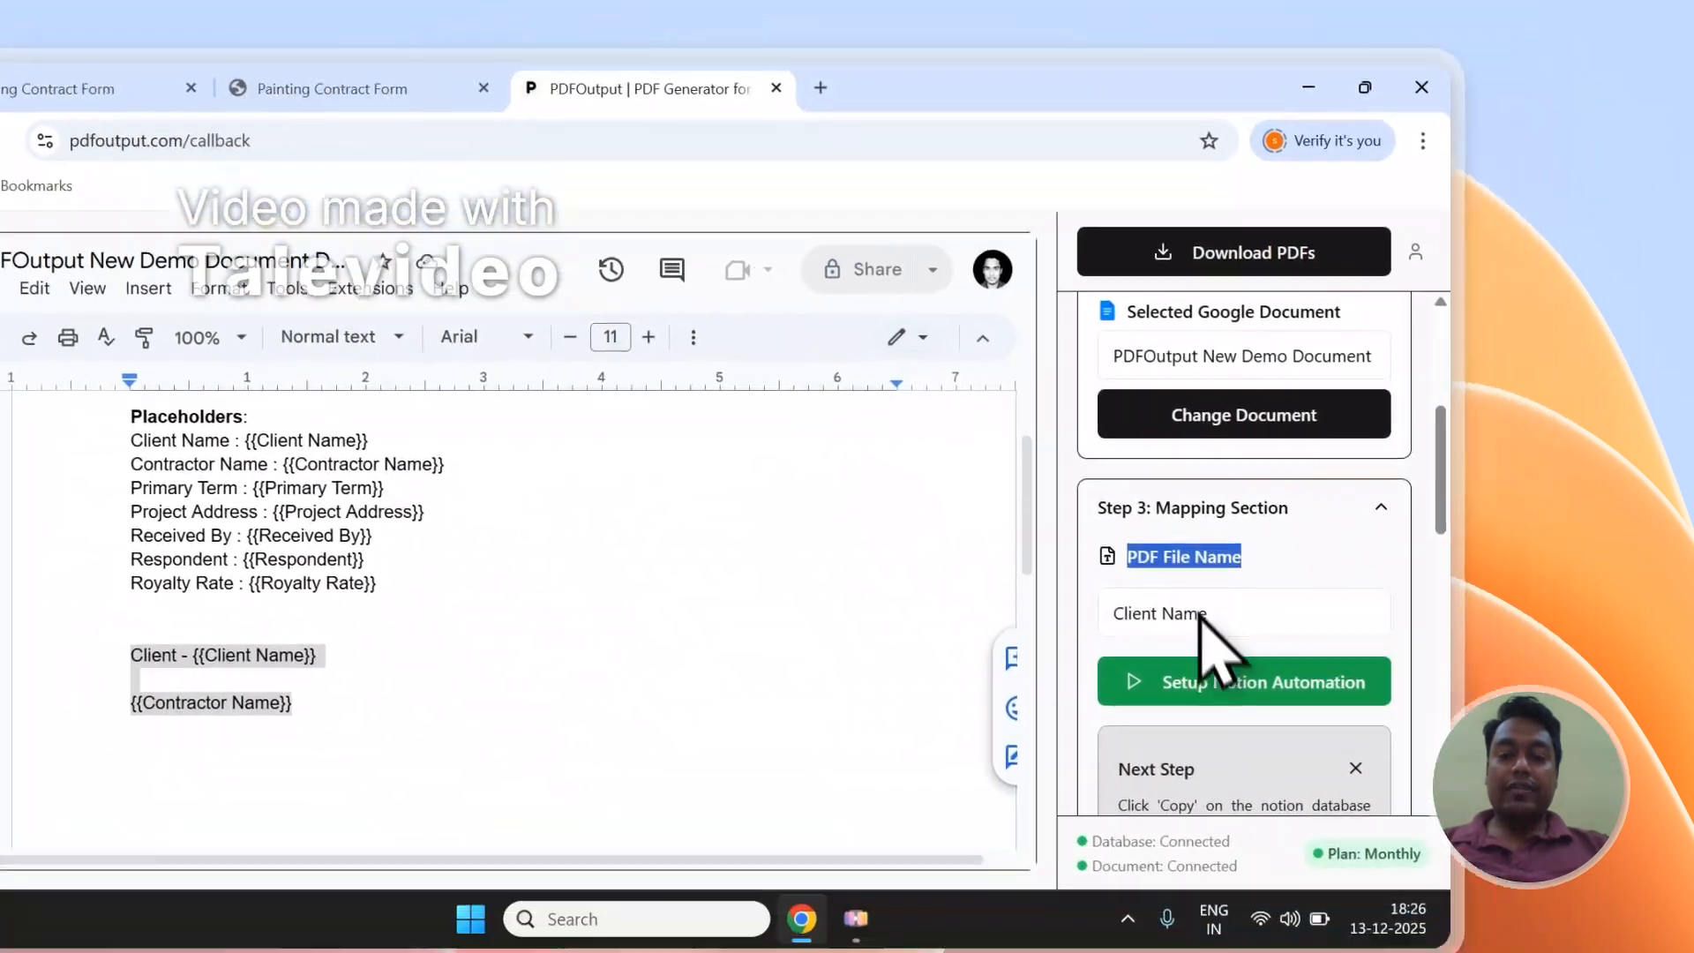
left_click(1196, 615)
left_click(1129, 251)
scroll(1163, 419, "up", 3)
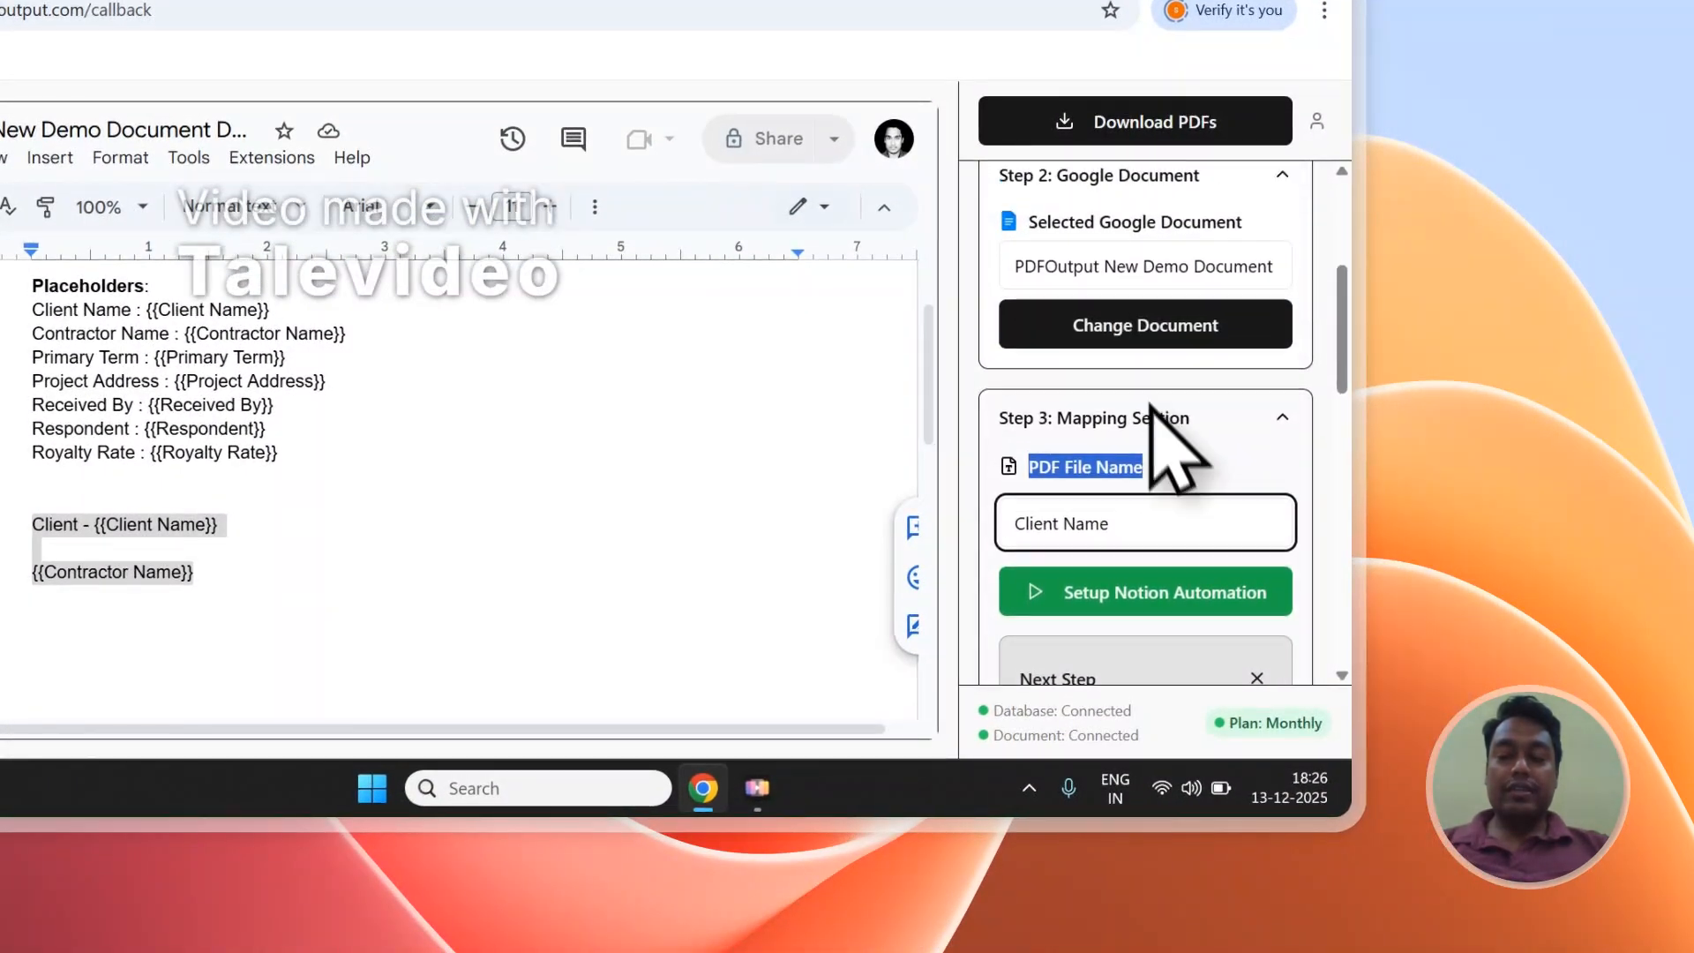
left_click(1138, 132)
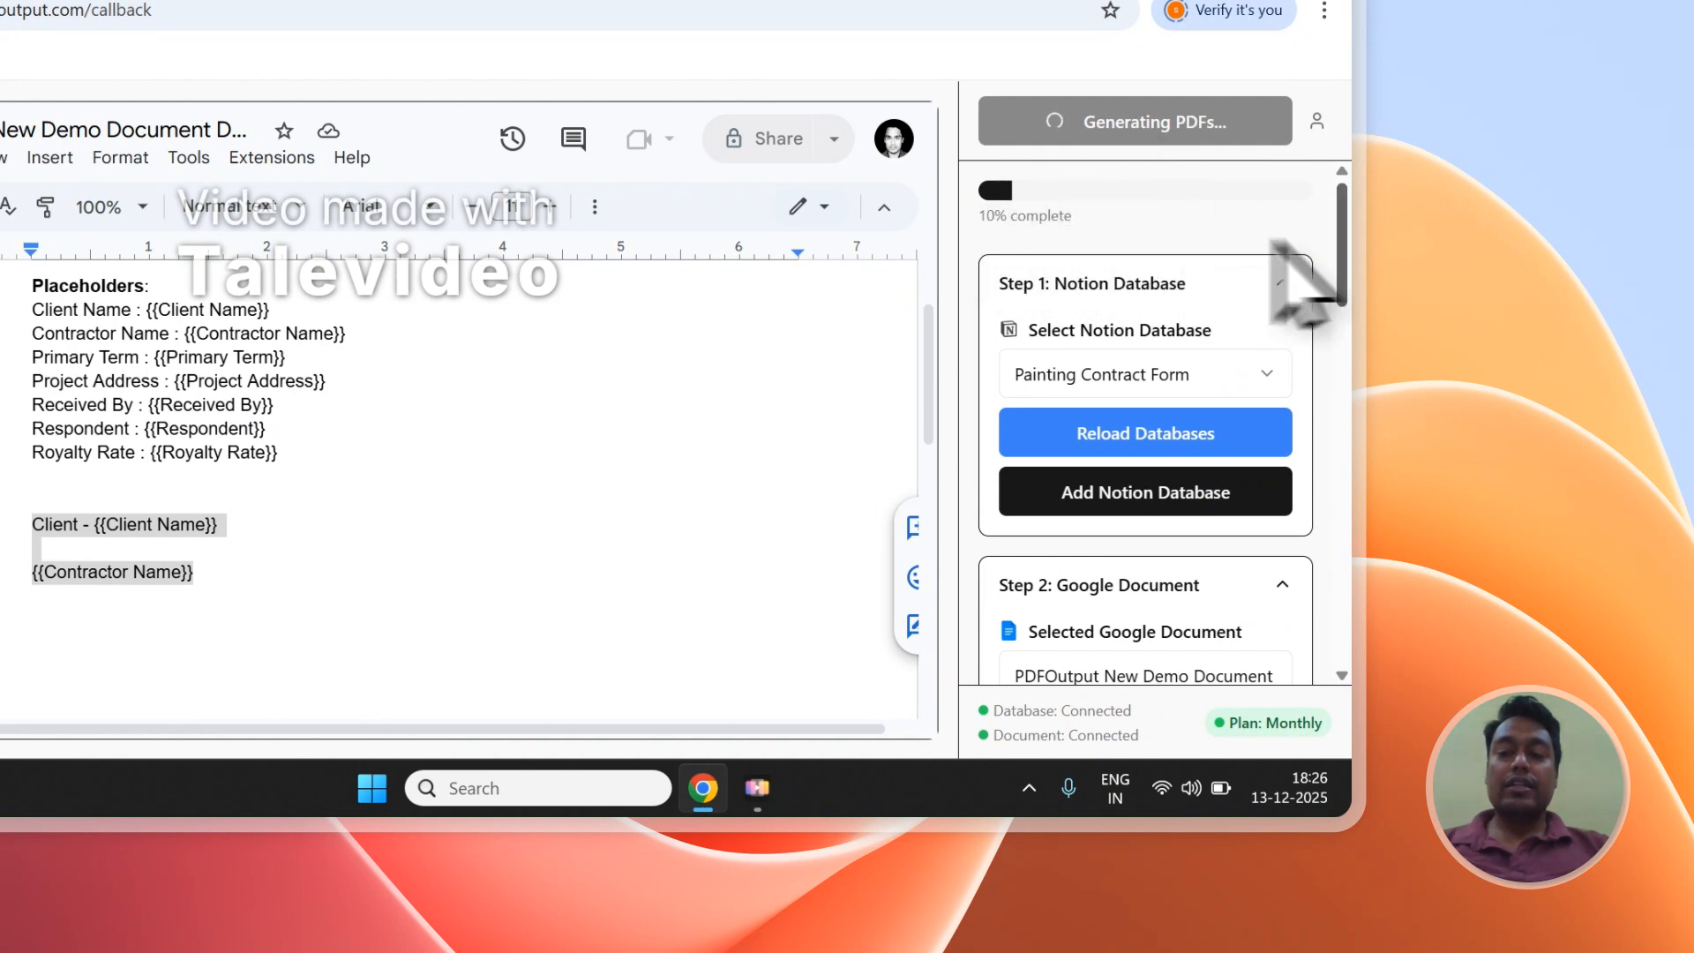
Delete the extra property between GeneratePDF and PDFFiles in the Notion responses table of Painting Contract Form
left_click(306, 157)
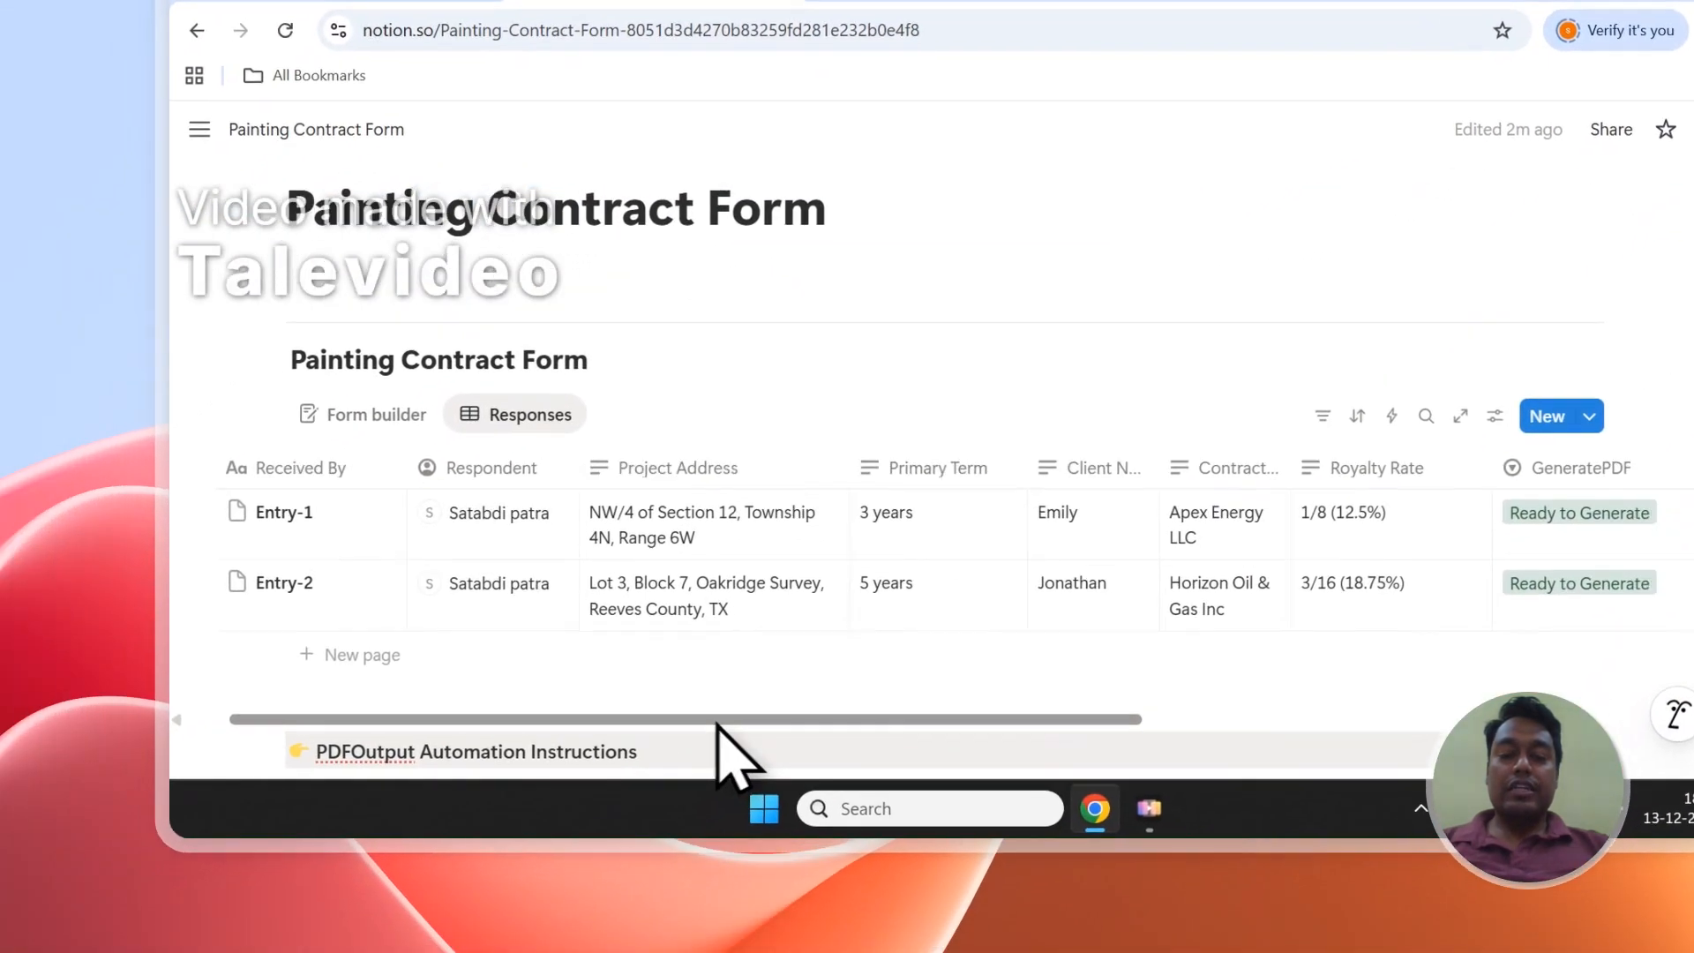
left_click_drag(718, 726, 1198, 565)
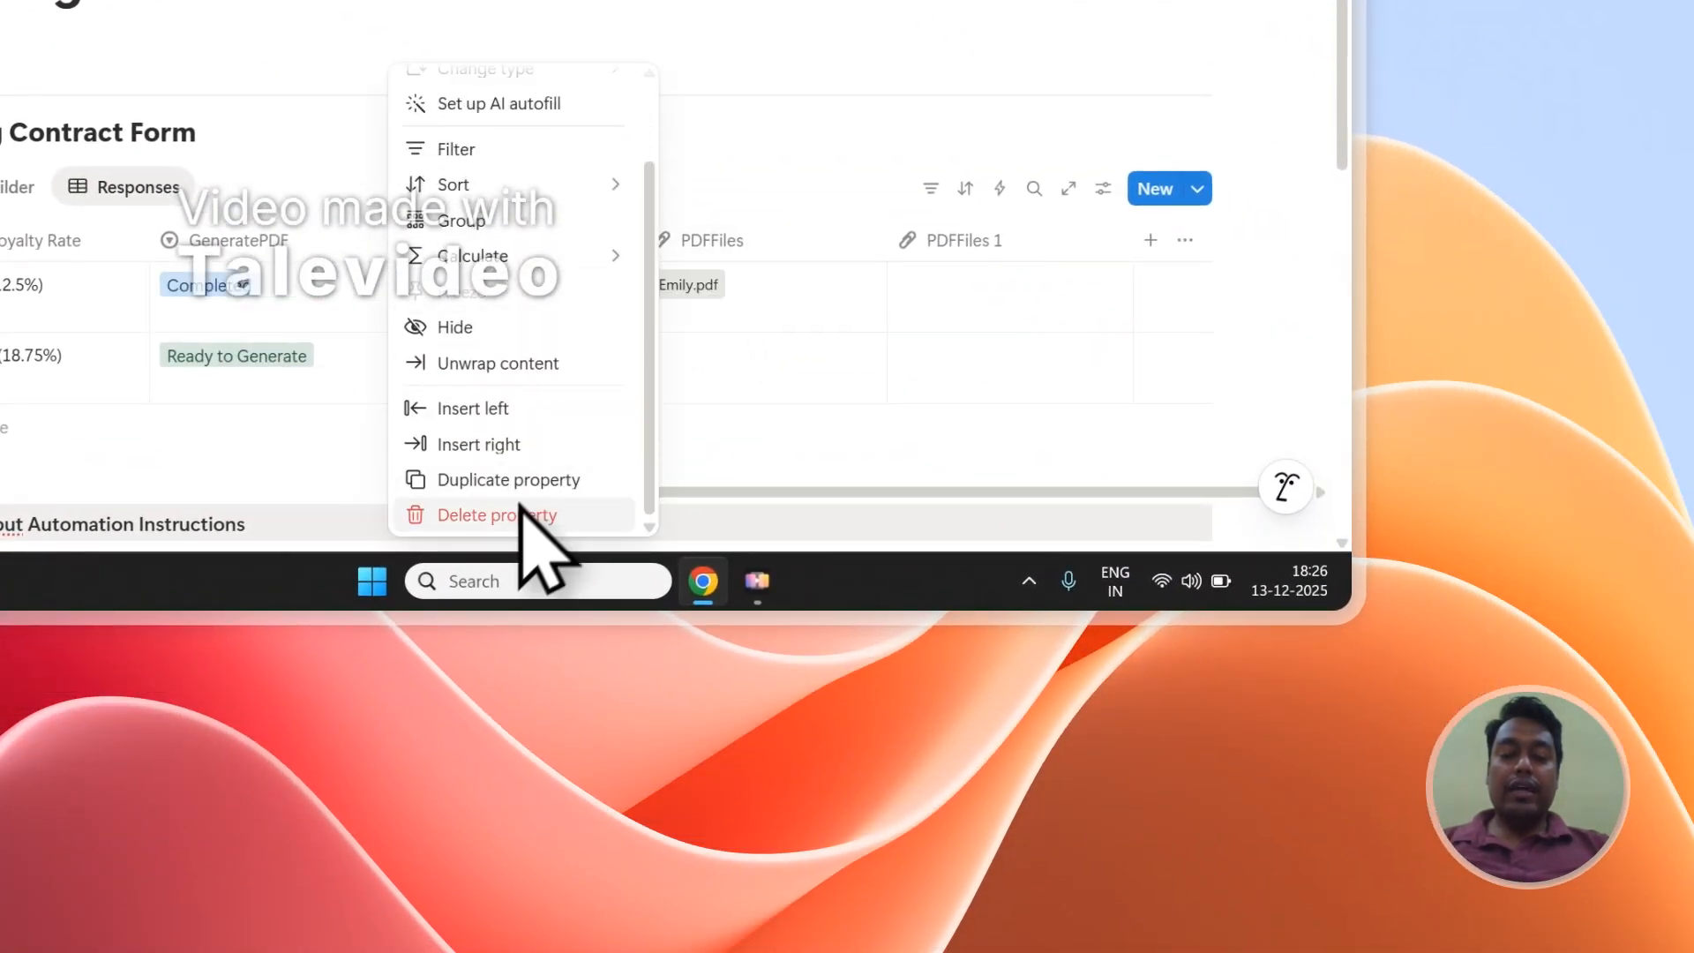
left_click(528, 515)
left_click(481, 228)
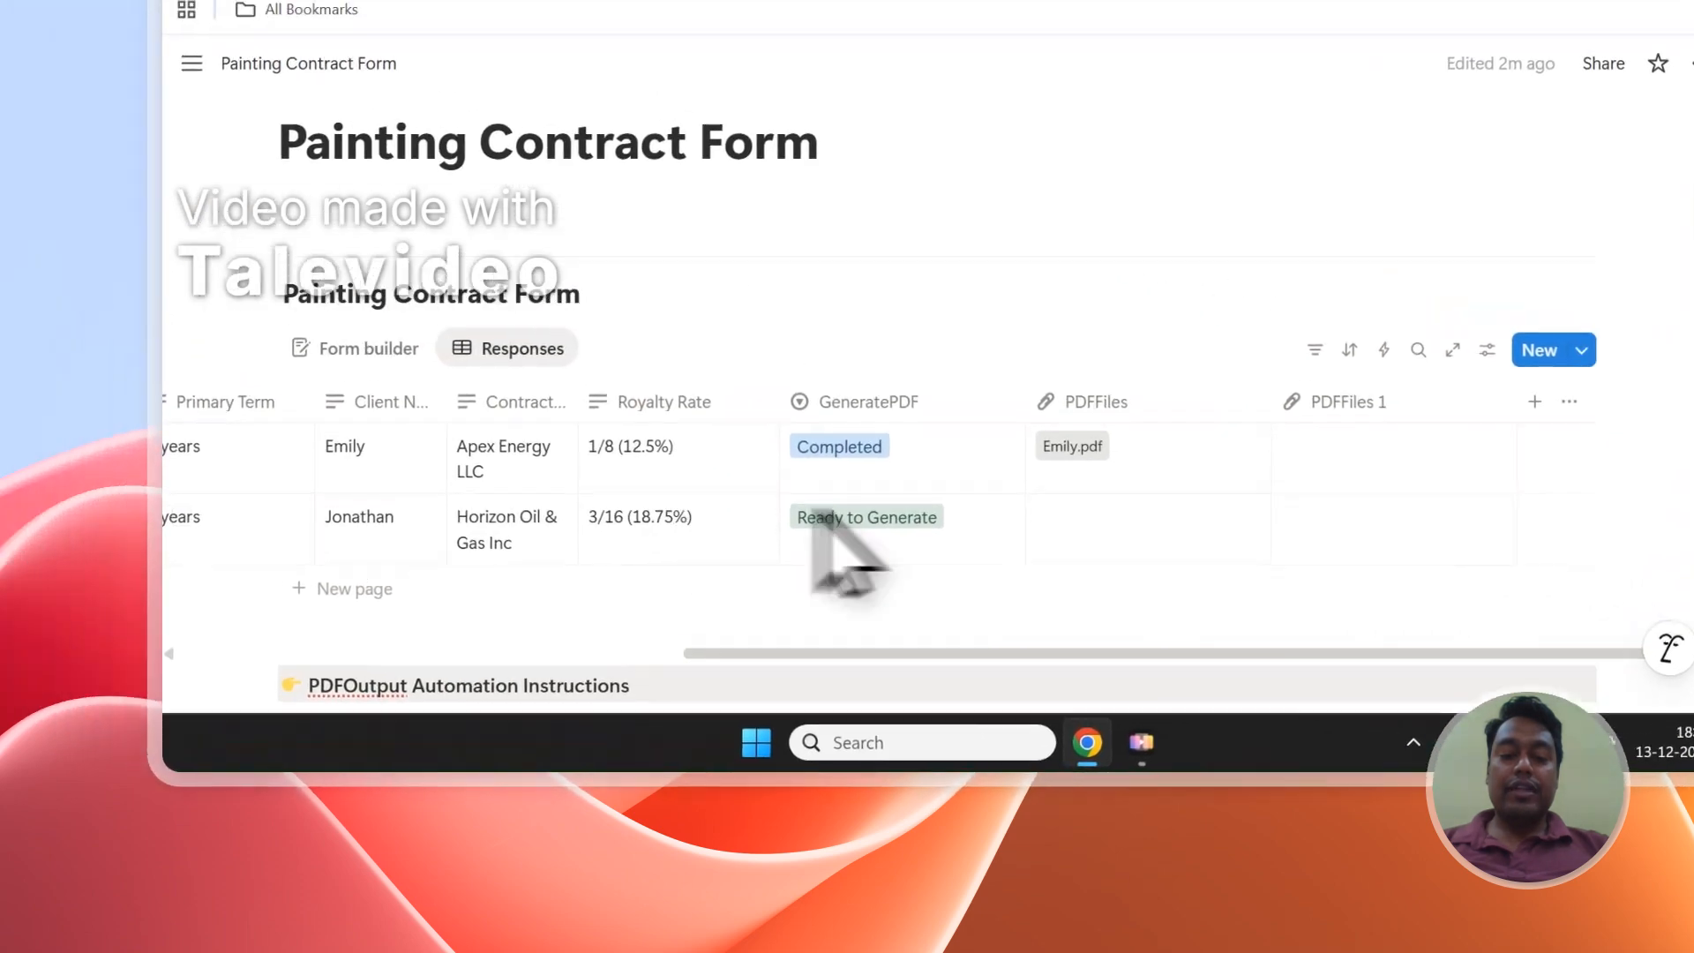
Delete the duplicate PDFFiles 1 property from the Painting Contract Form database
scroll(816, 521, "down", 2)
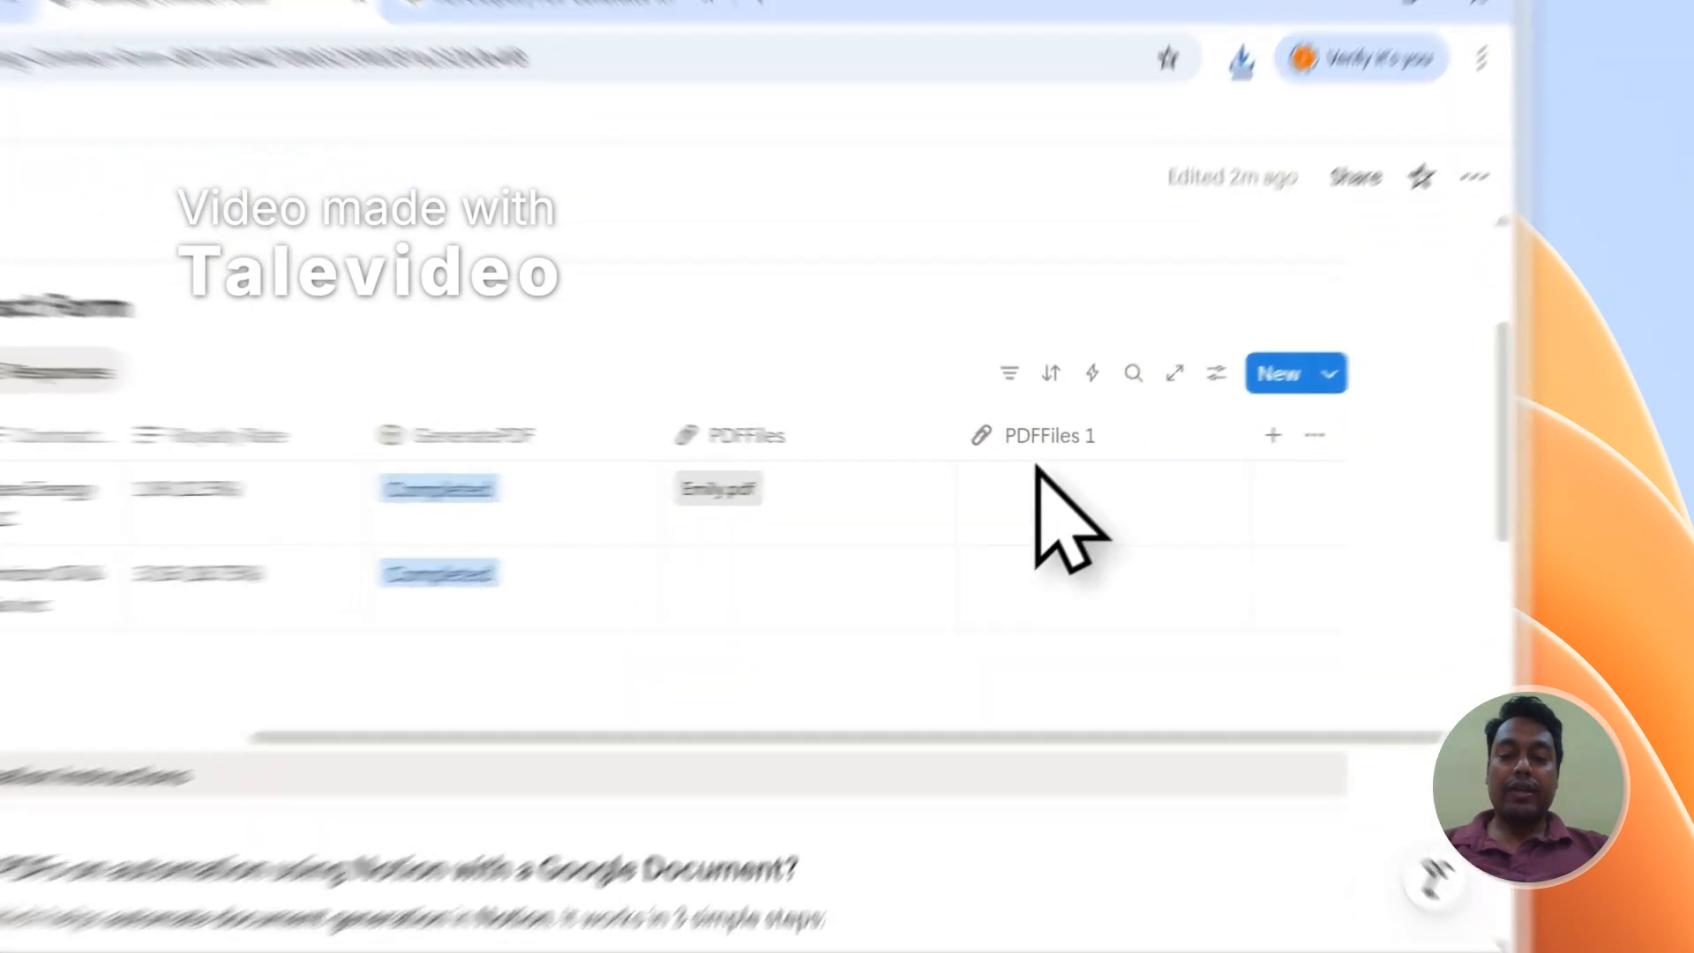
left_click(1174, 437)
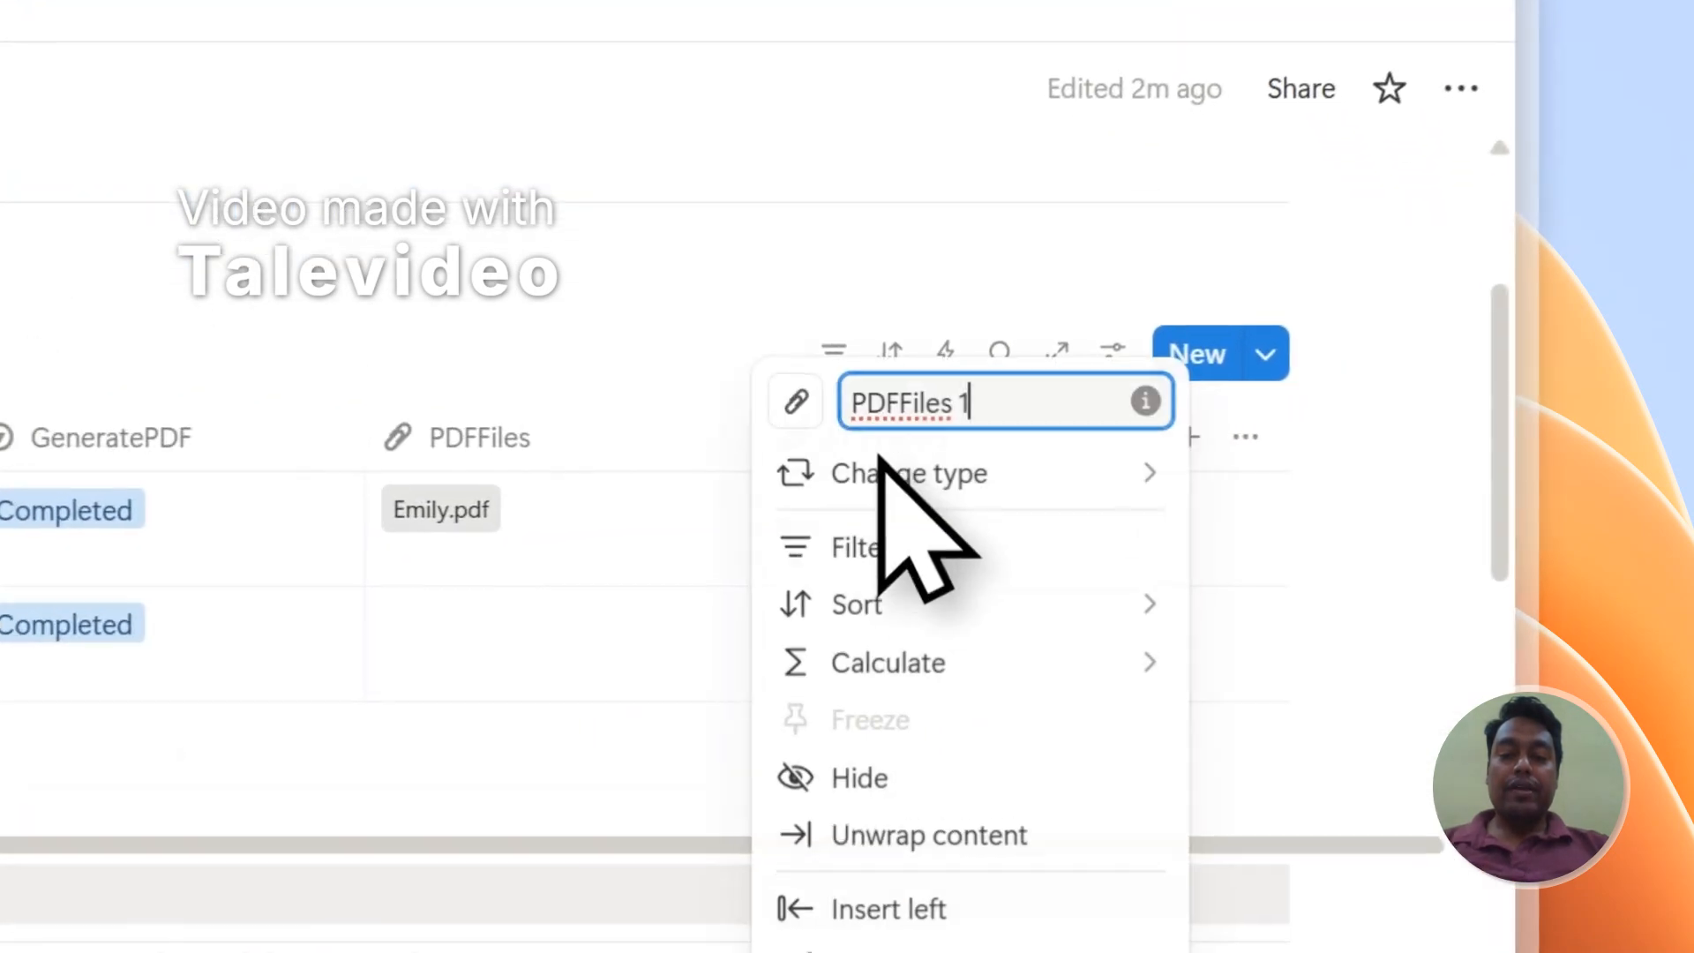
left_click(830, 758)
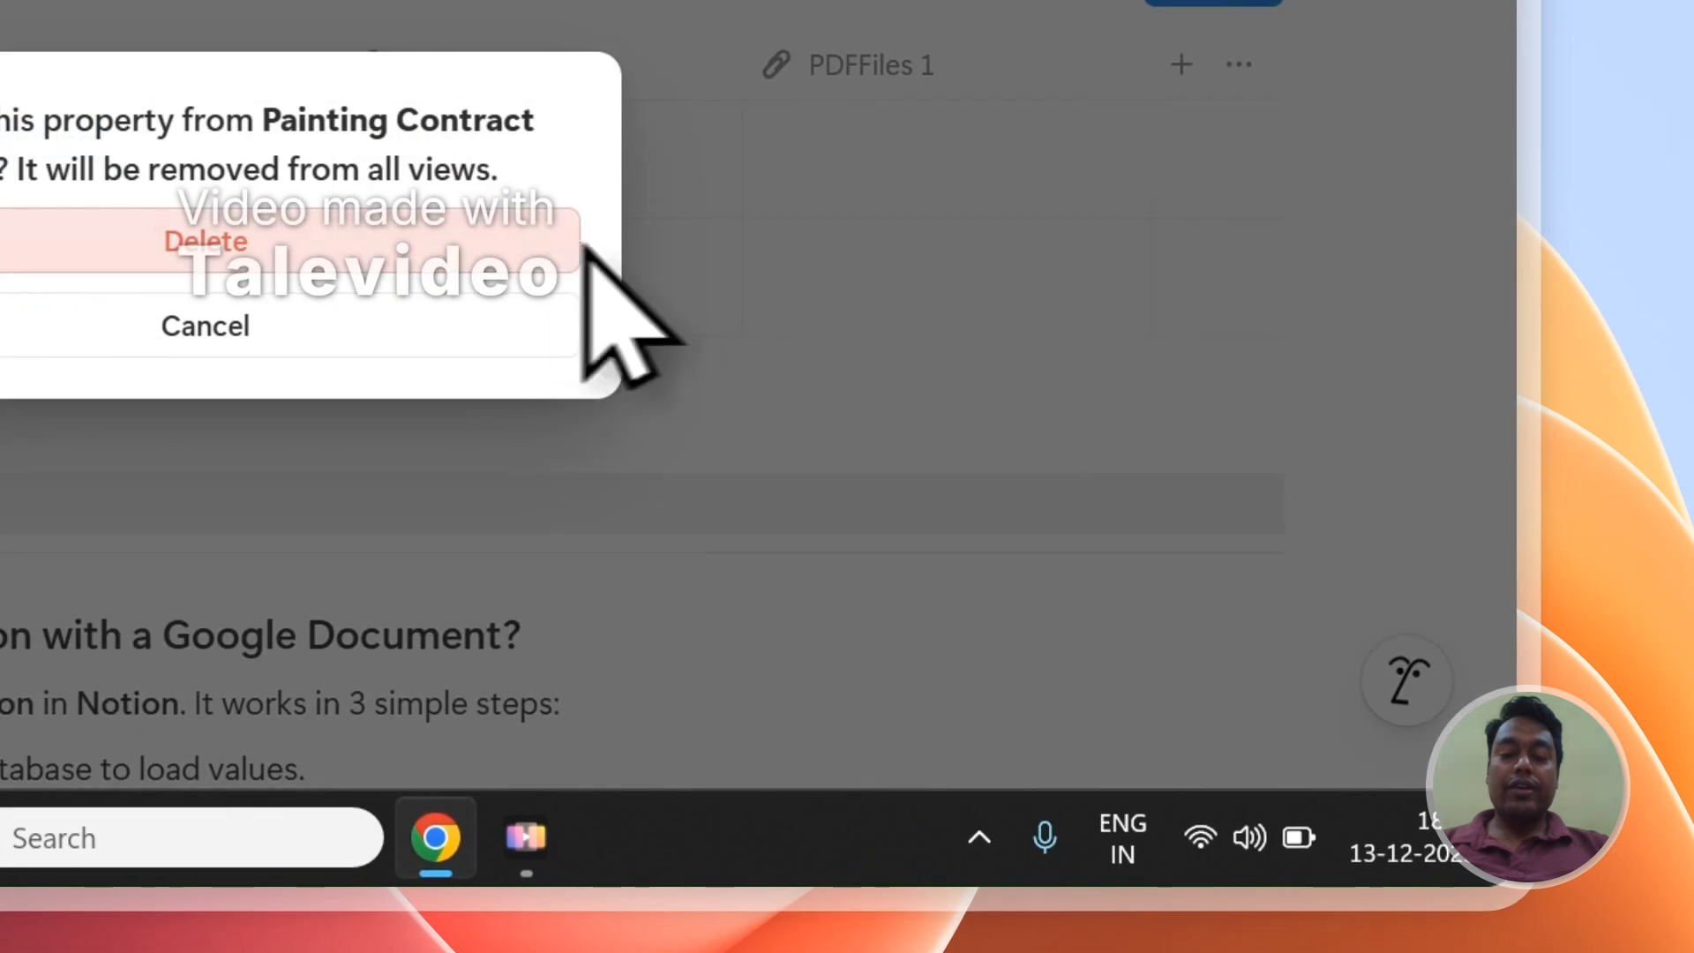
left_click(547, 265)
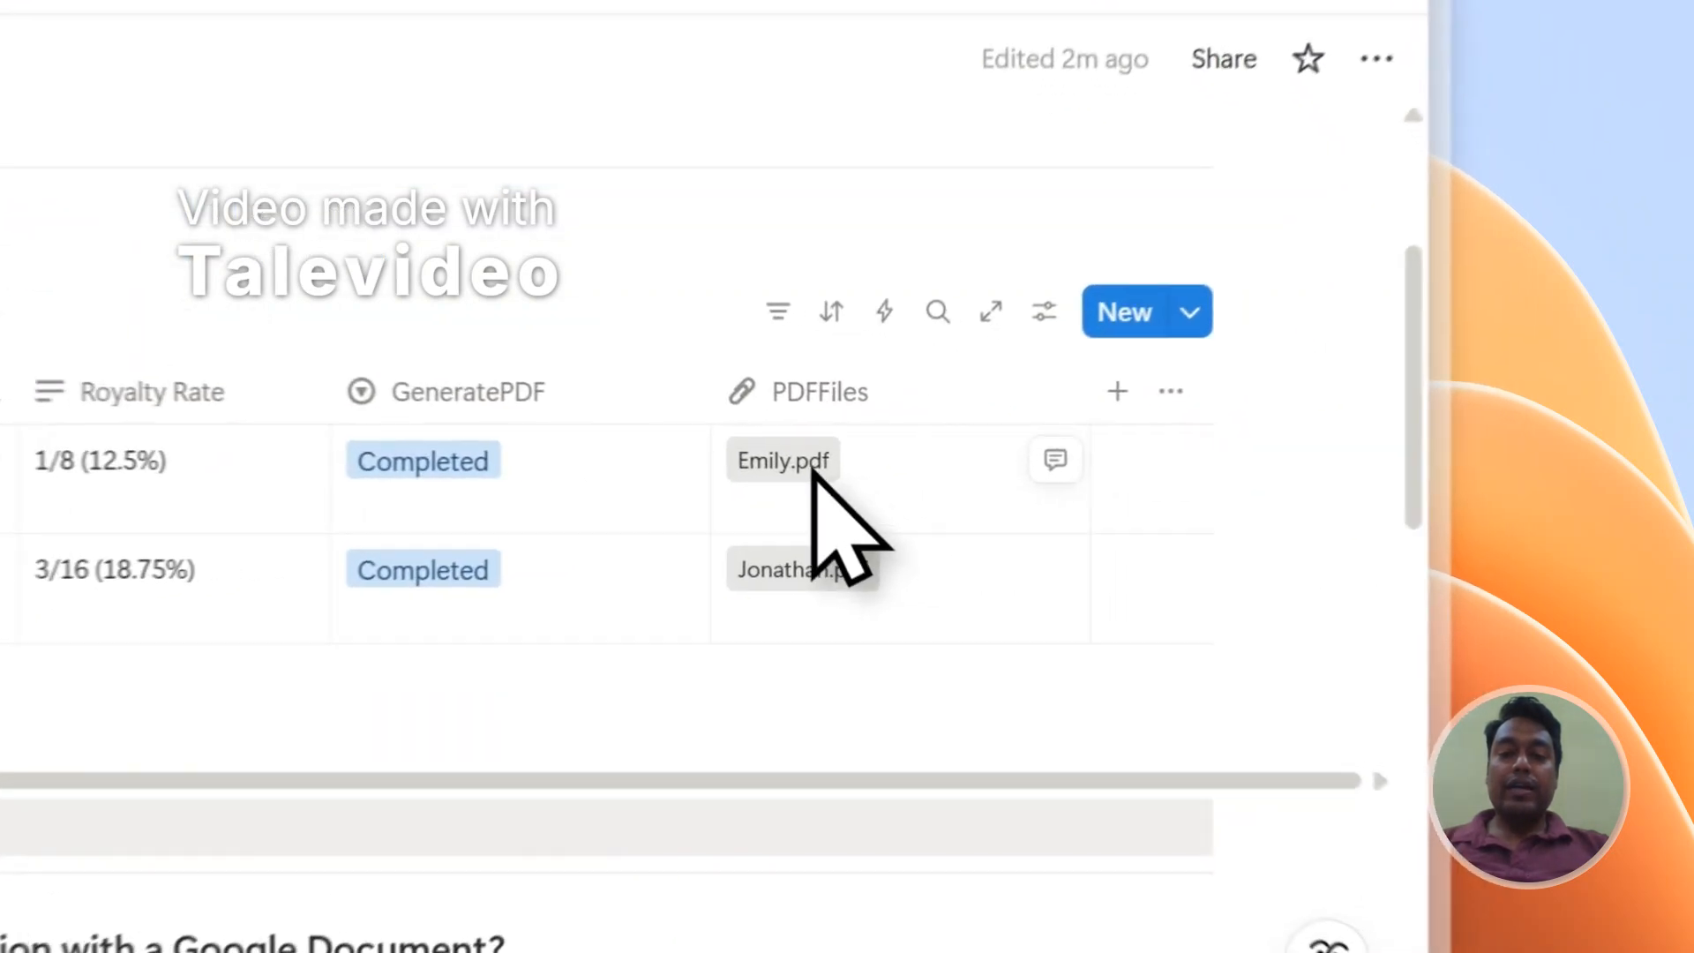
Open Entry-1's generated PDF from the PDFFiles column and review the values filled in for its placeholders
left_click(1158, 473)
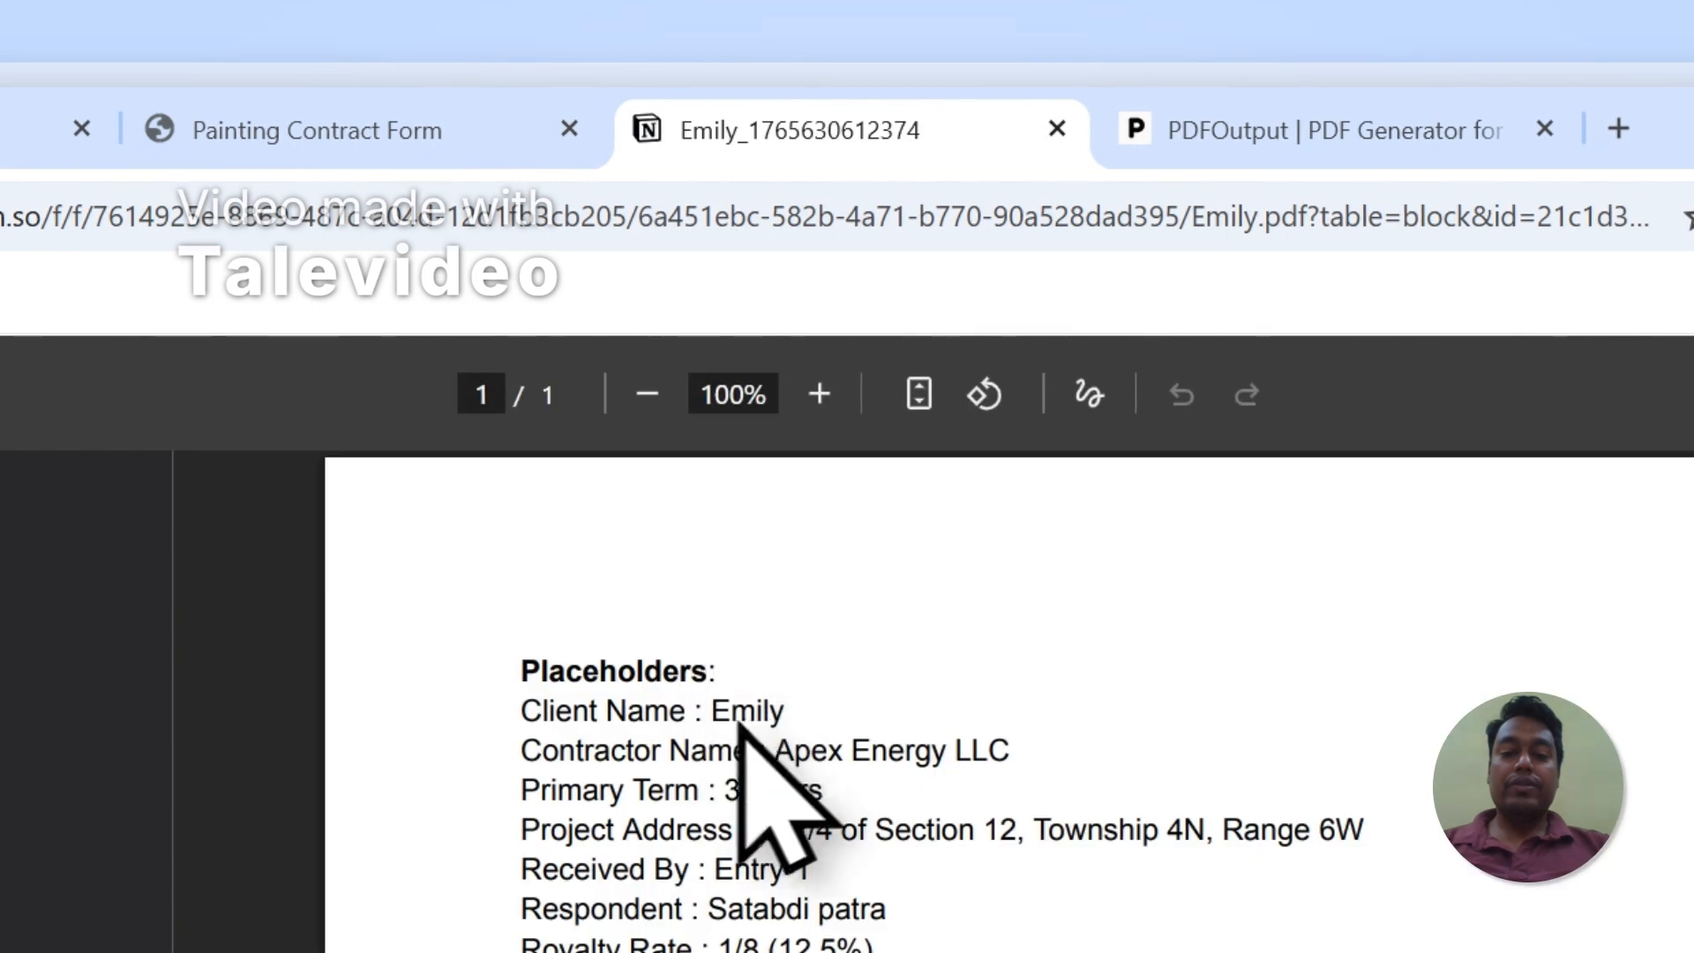
left_click_drag(521, 668, 719, 942)
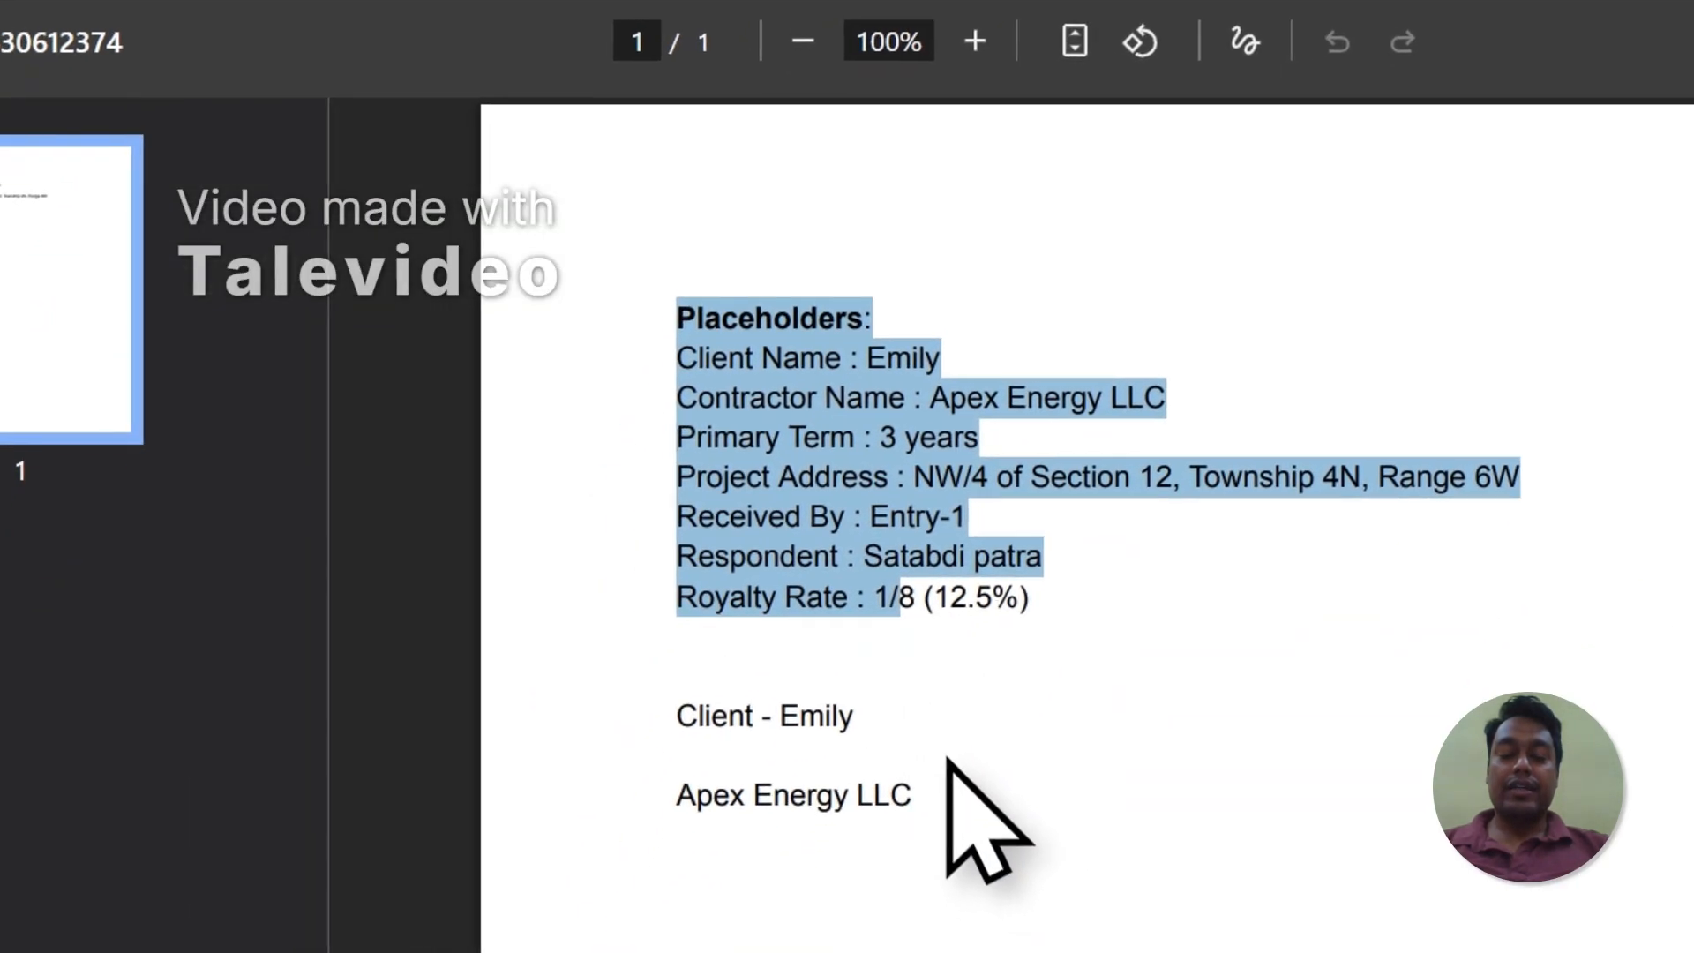
scroll(1086, 428, "down", 3)
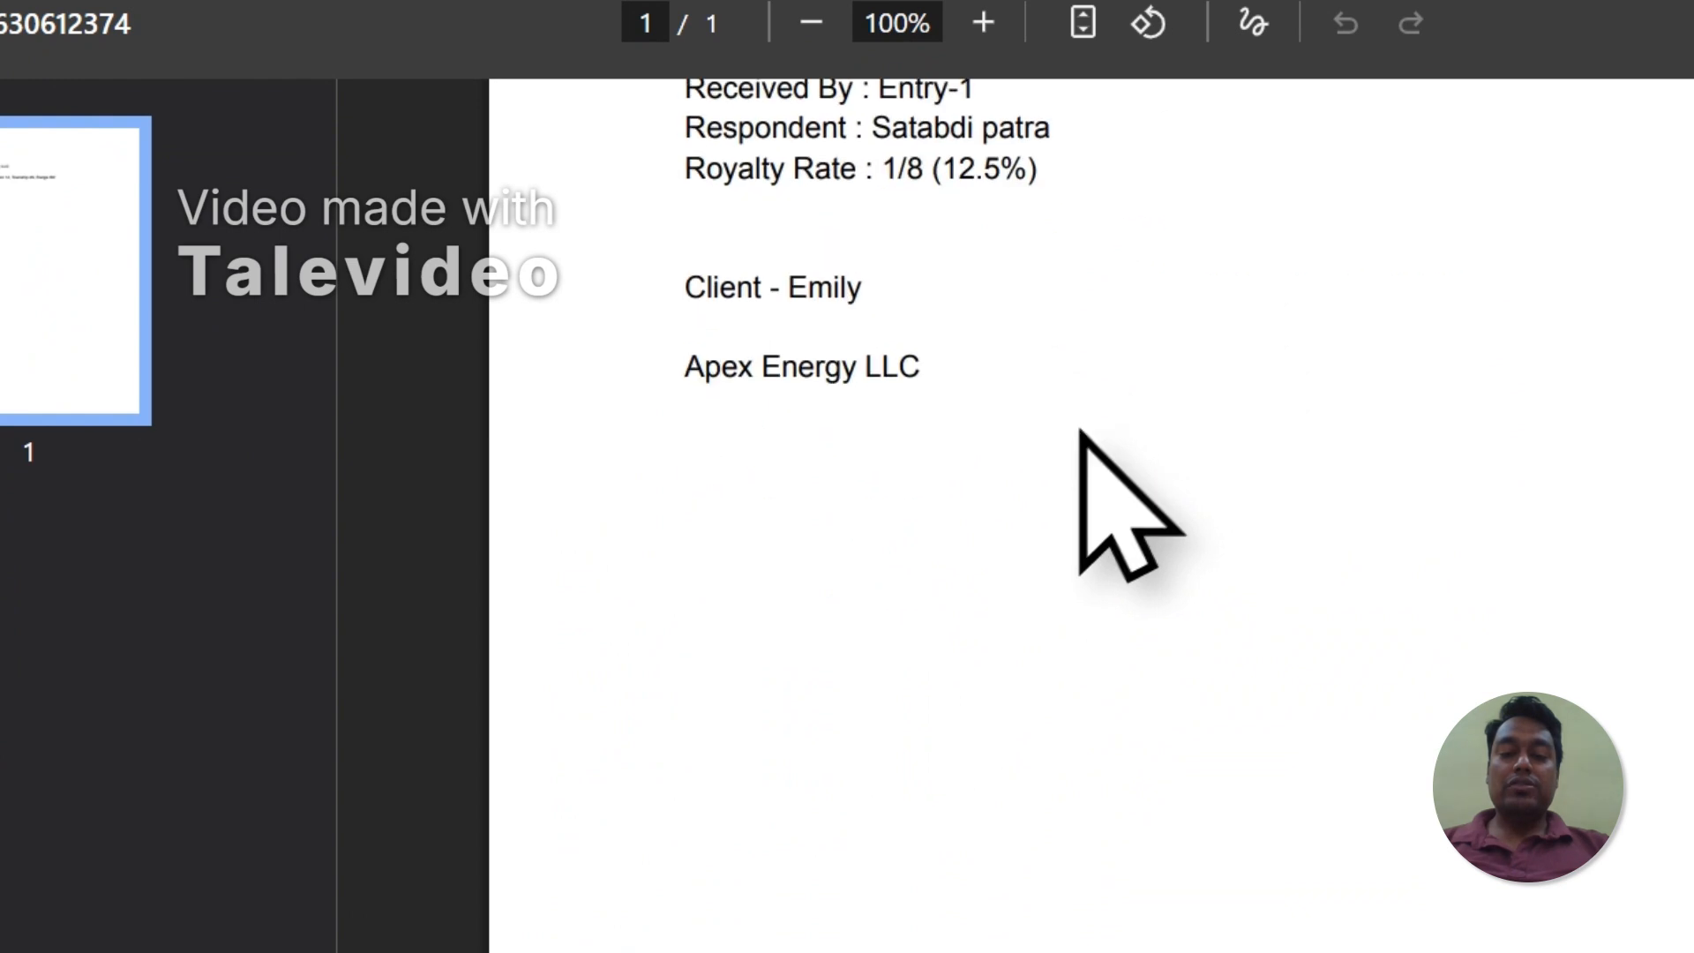
scroll(893, 336, "up", 3)
left_click_drag(893, 335, 812, 322)
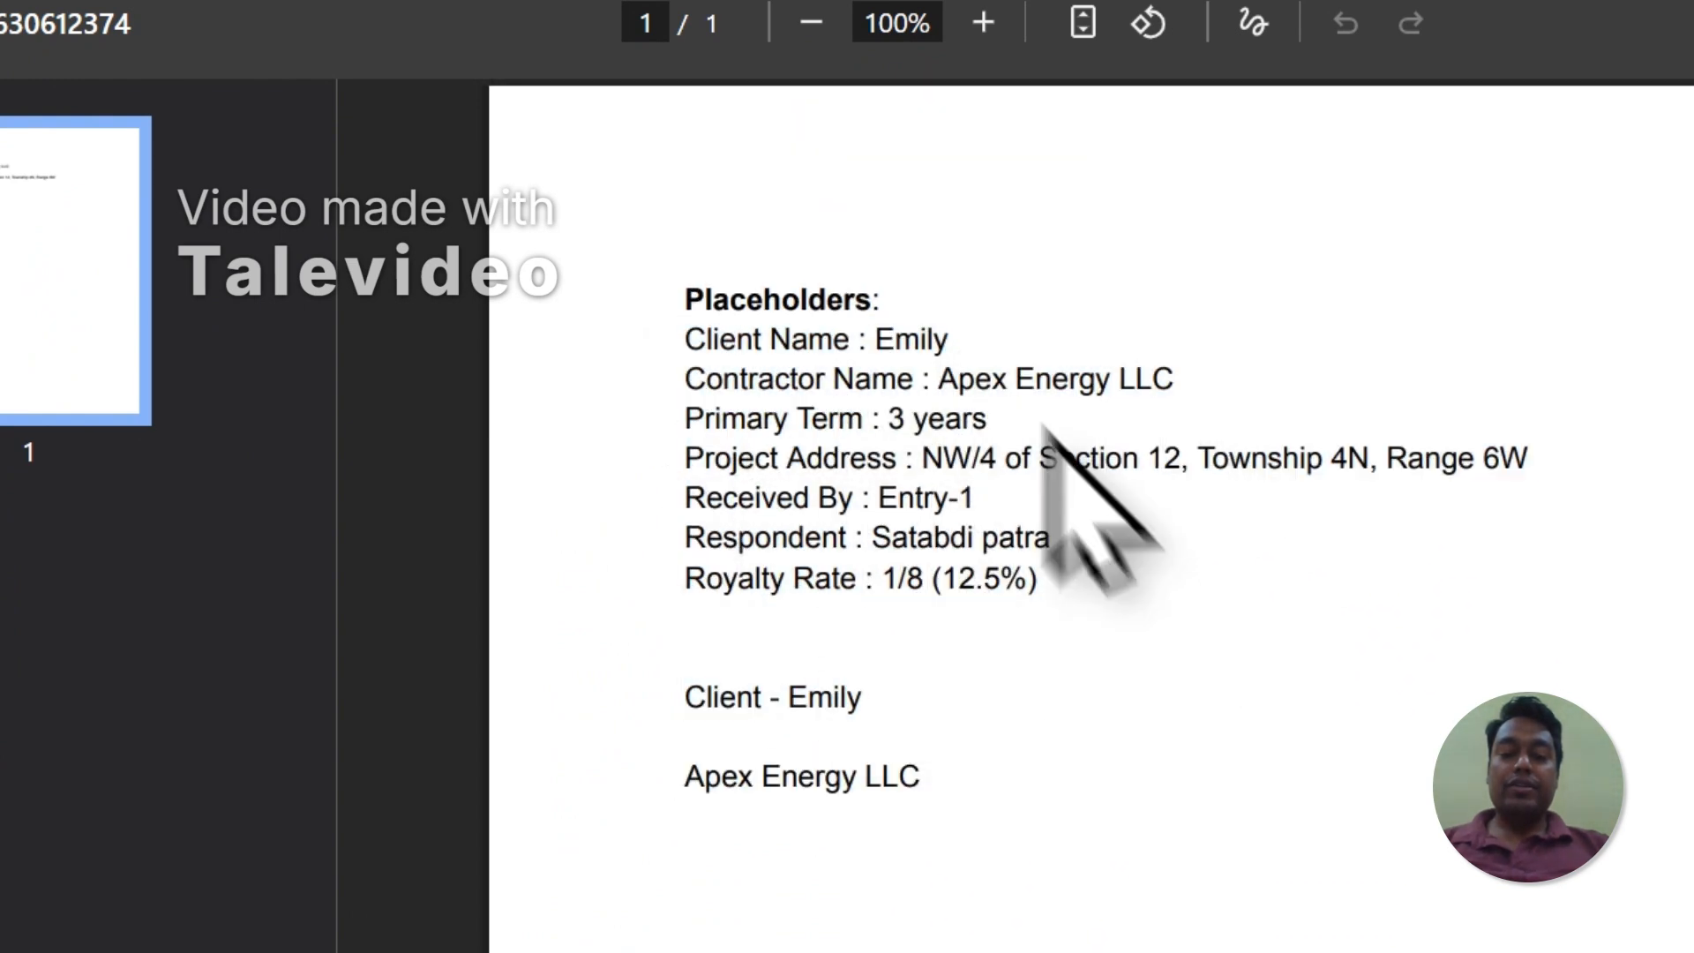
Open Entry-2's generated PDF from the Notion responses and review its filled-in contract details
left_click(769, 126)
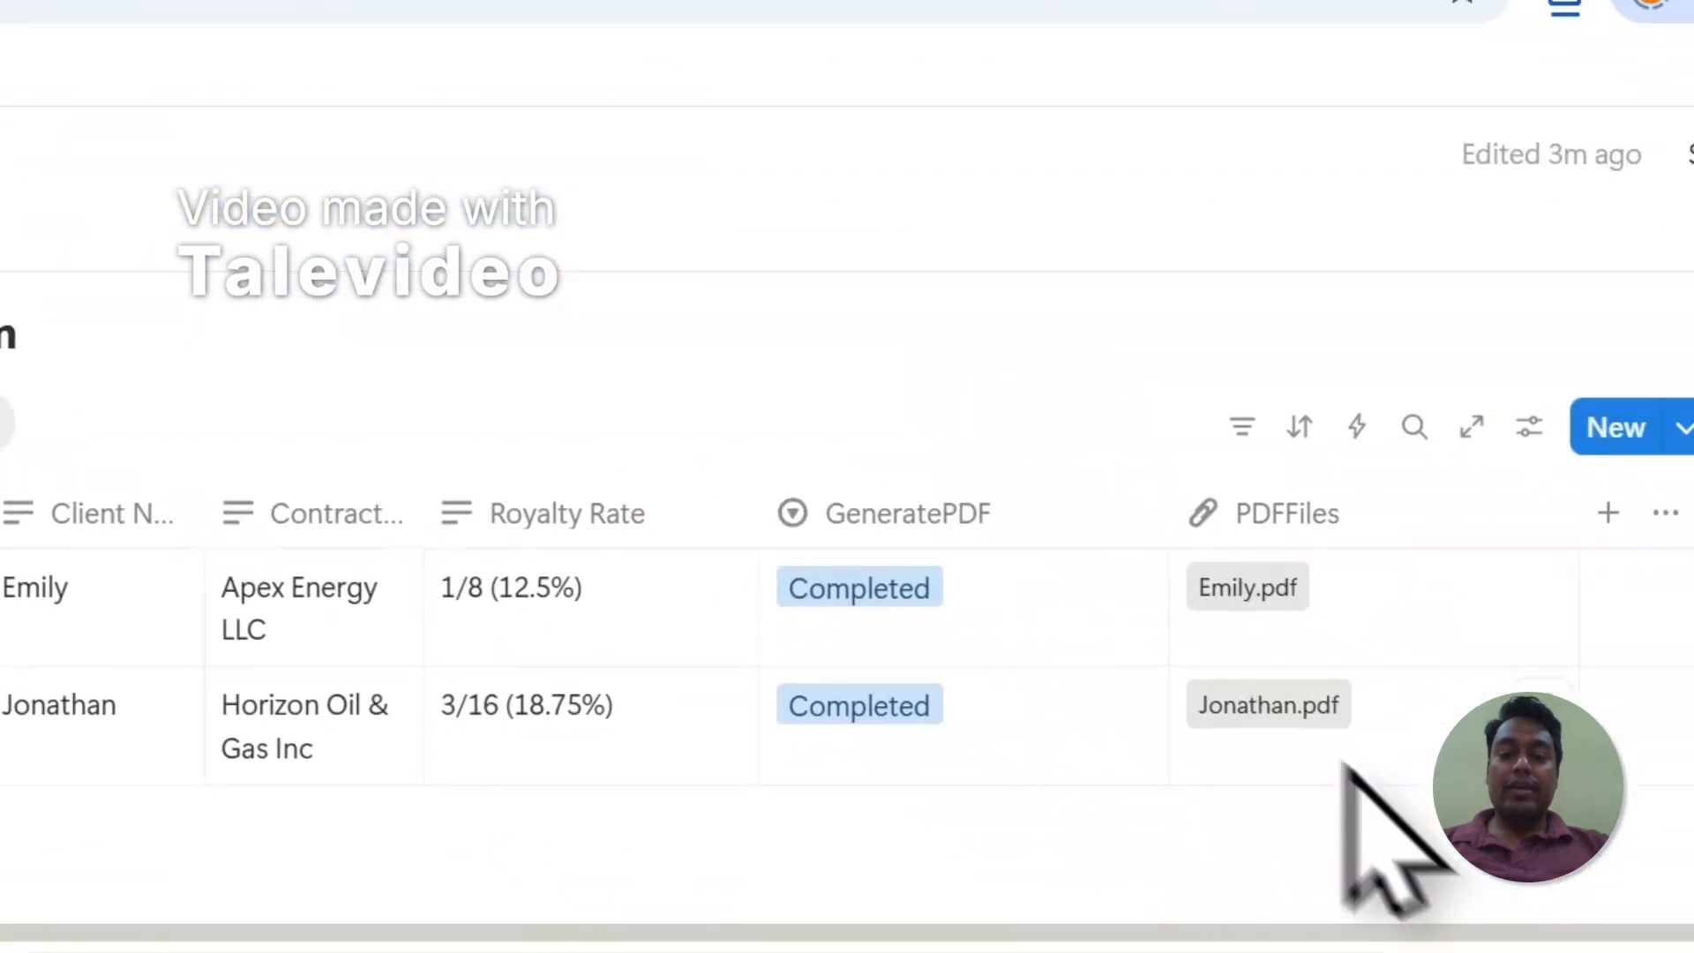
left_click(986, 563)
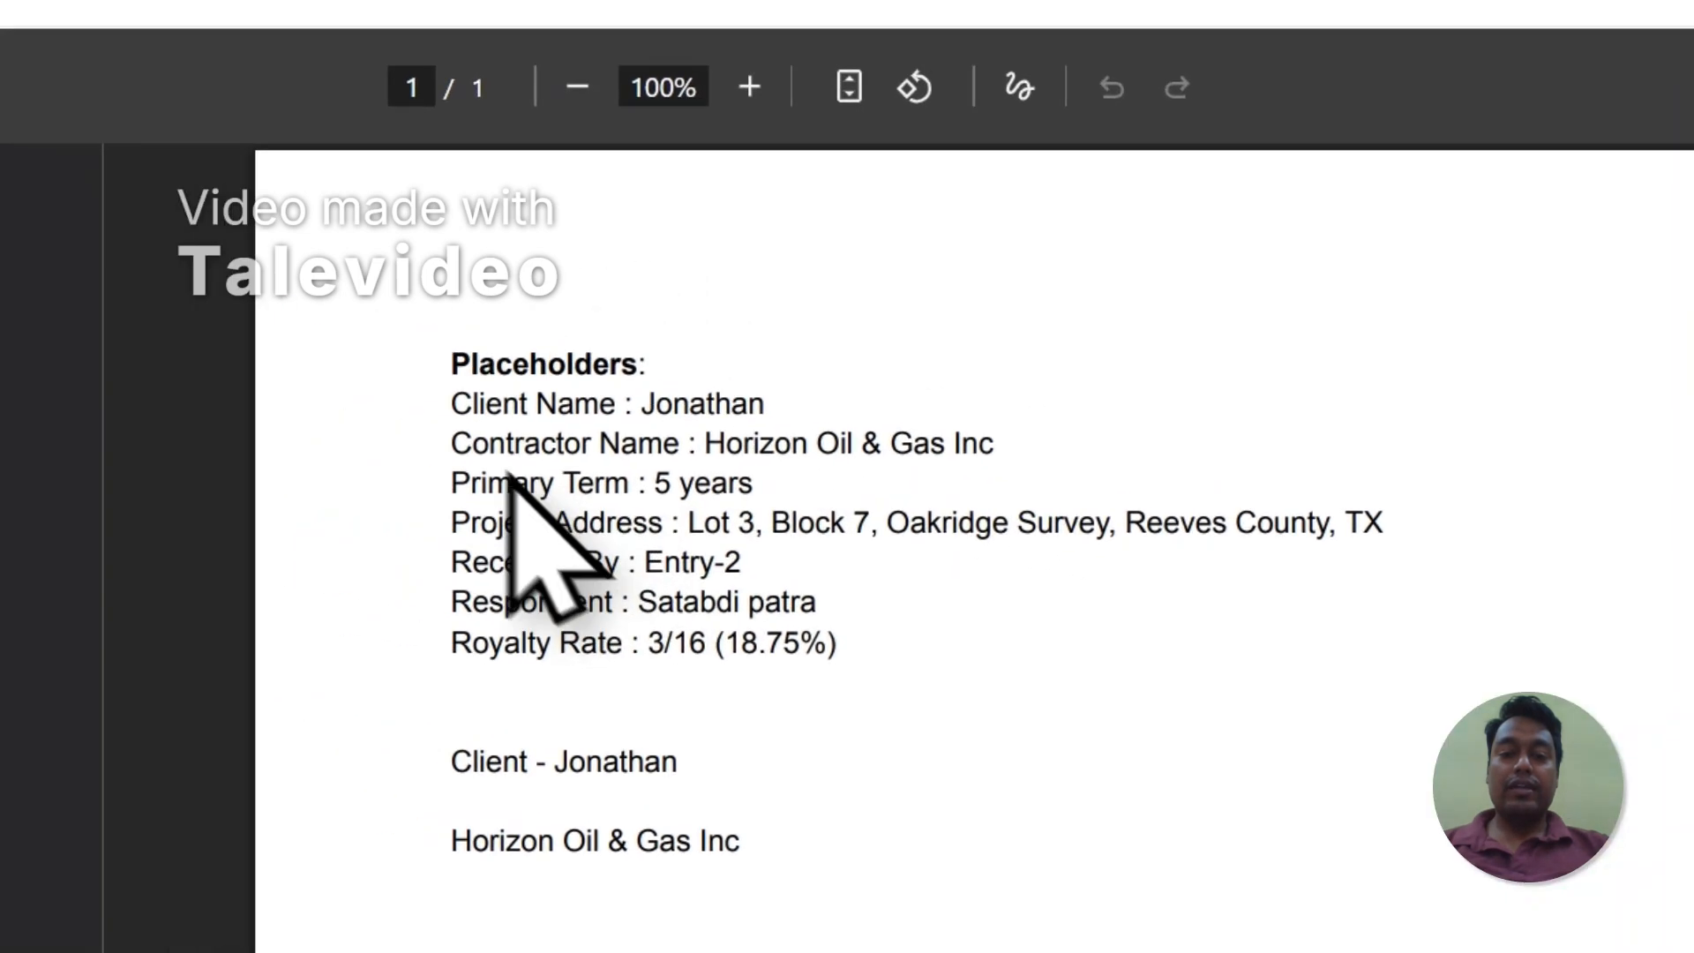
left_click_drag(575, 445, 870, 776)
left_click(886, 240)
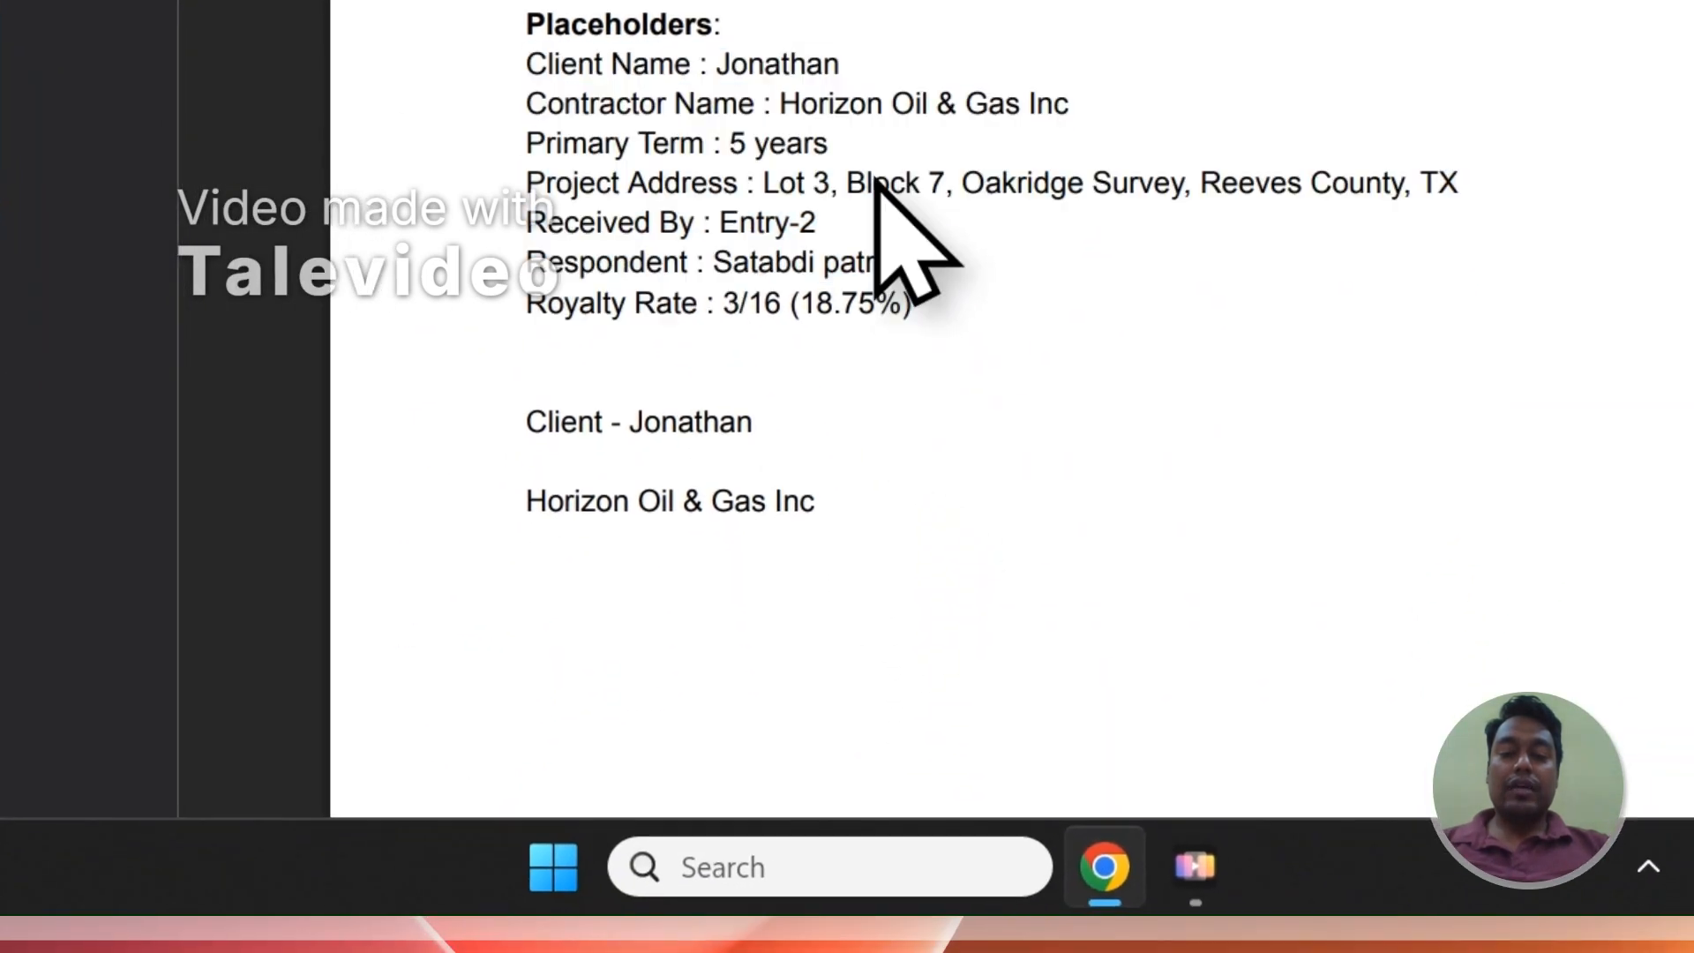
Compare the generated PDFs of Entry-1 and Entry-2 and close both files
left_click(839, 115)
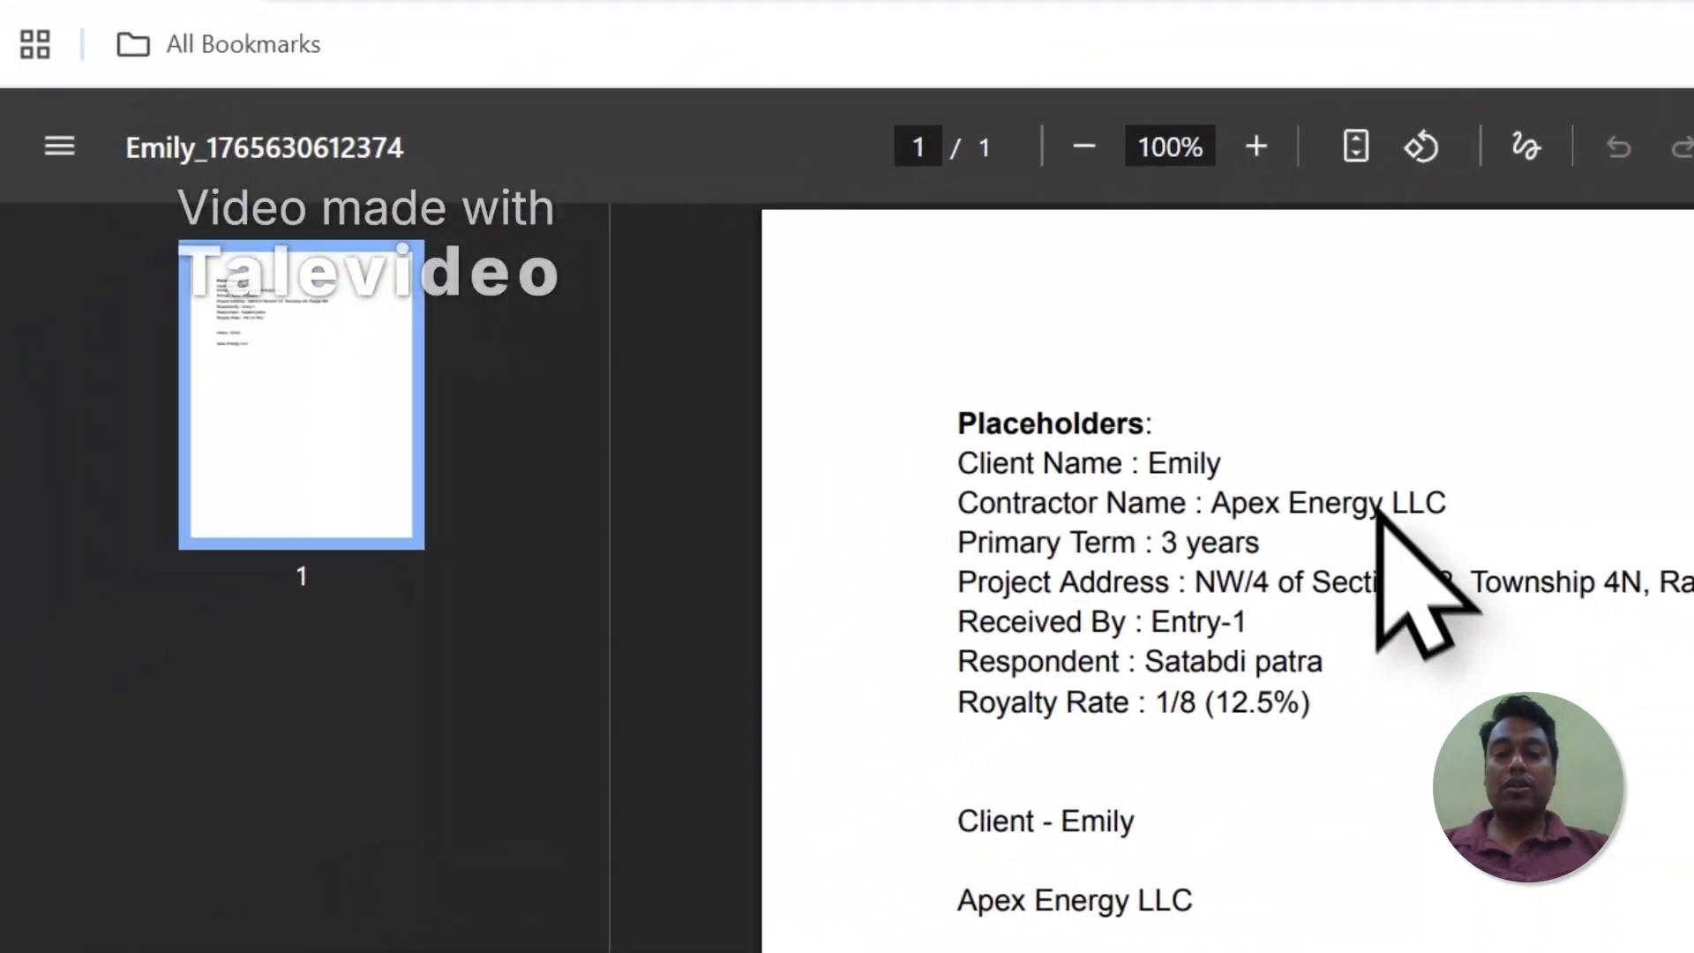
left_click(499, 89)
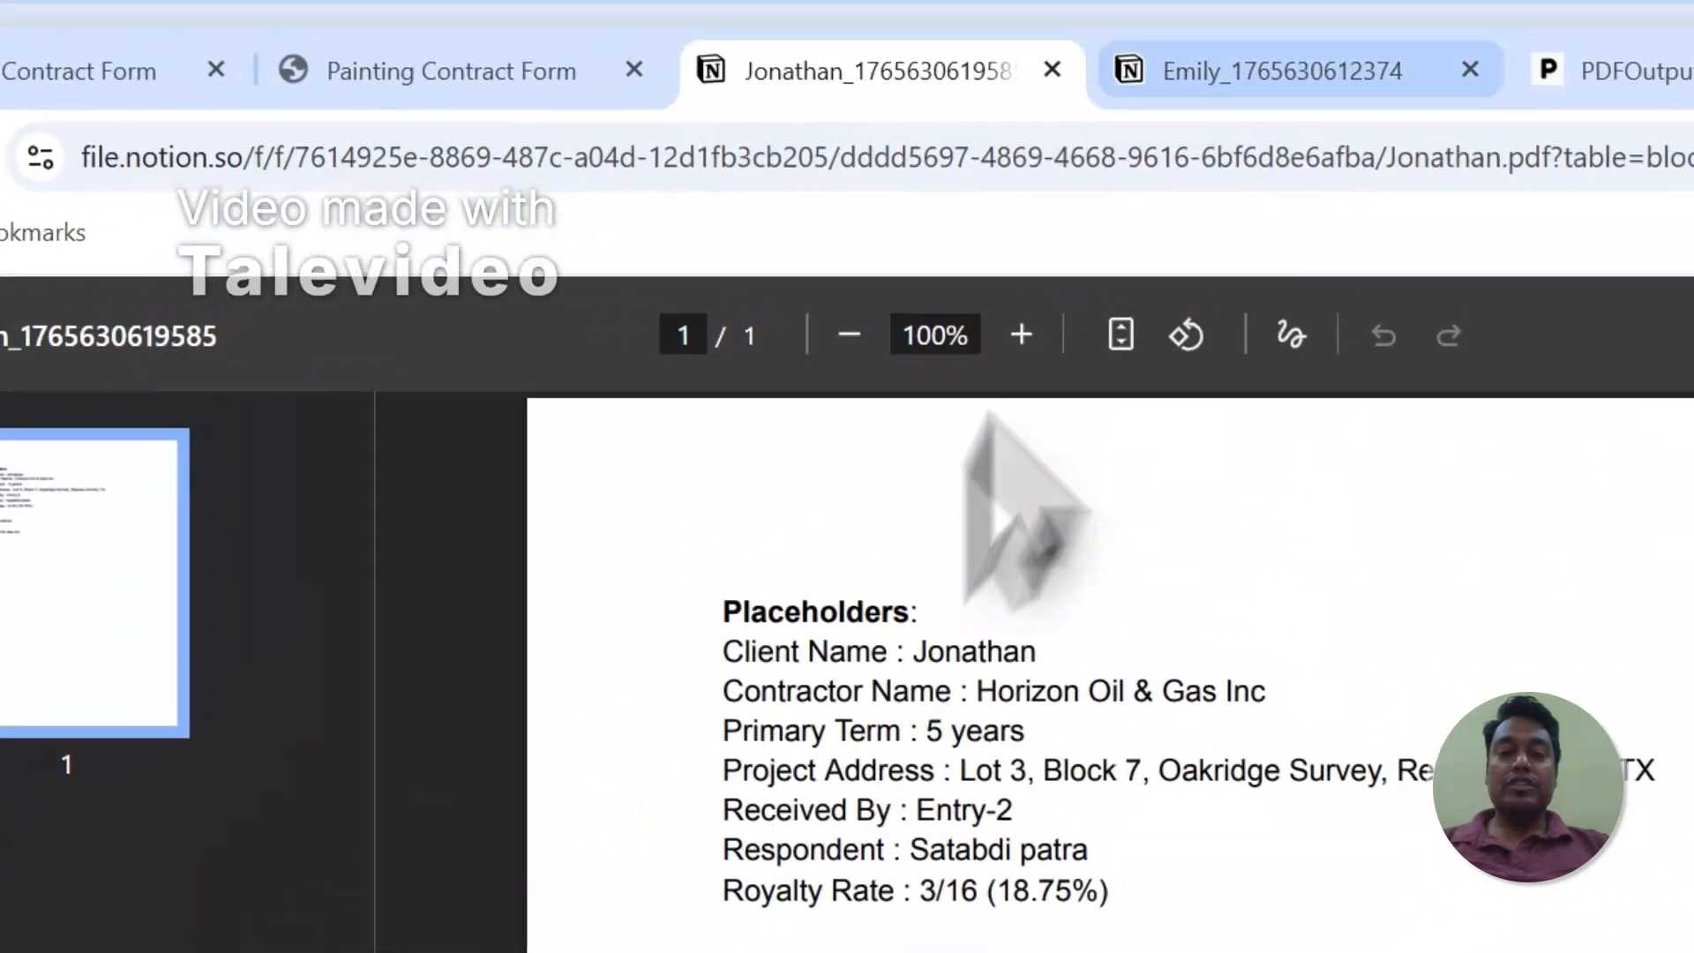
left_click(1147, 158)
left_click(834, 132)
left_click(1085, 231)
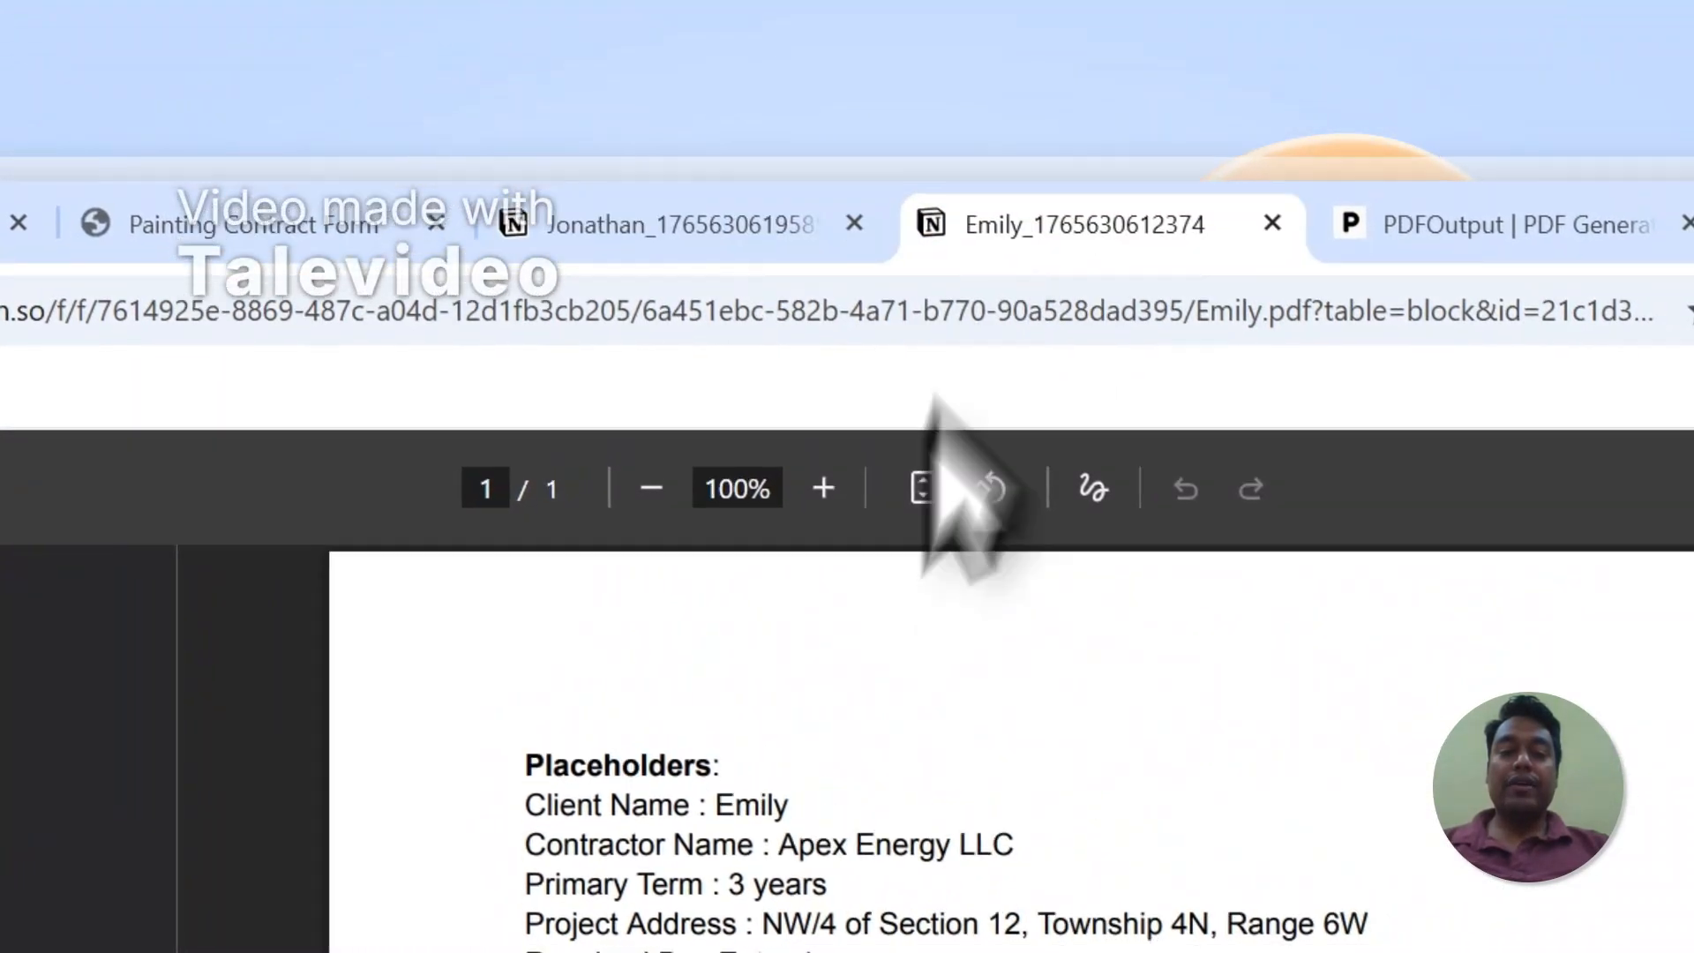
left_click(776, 231)
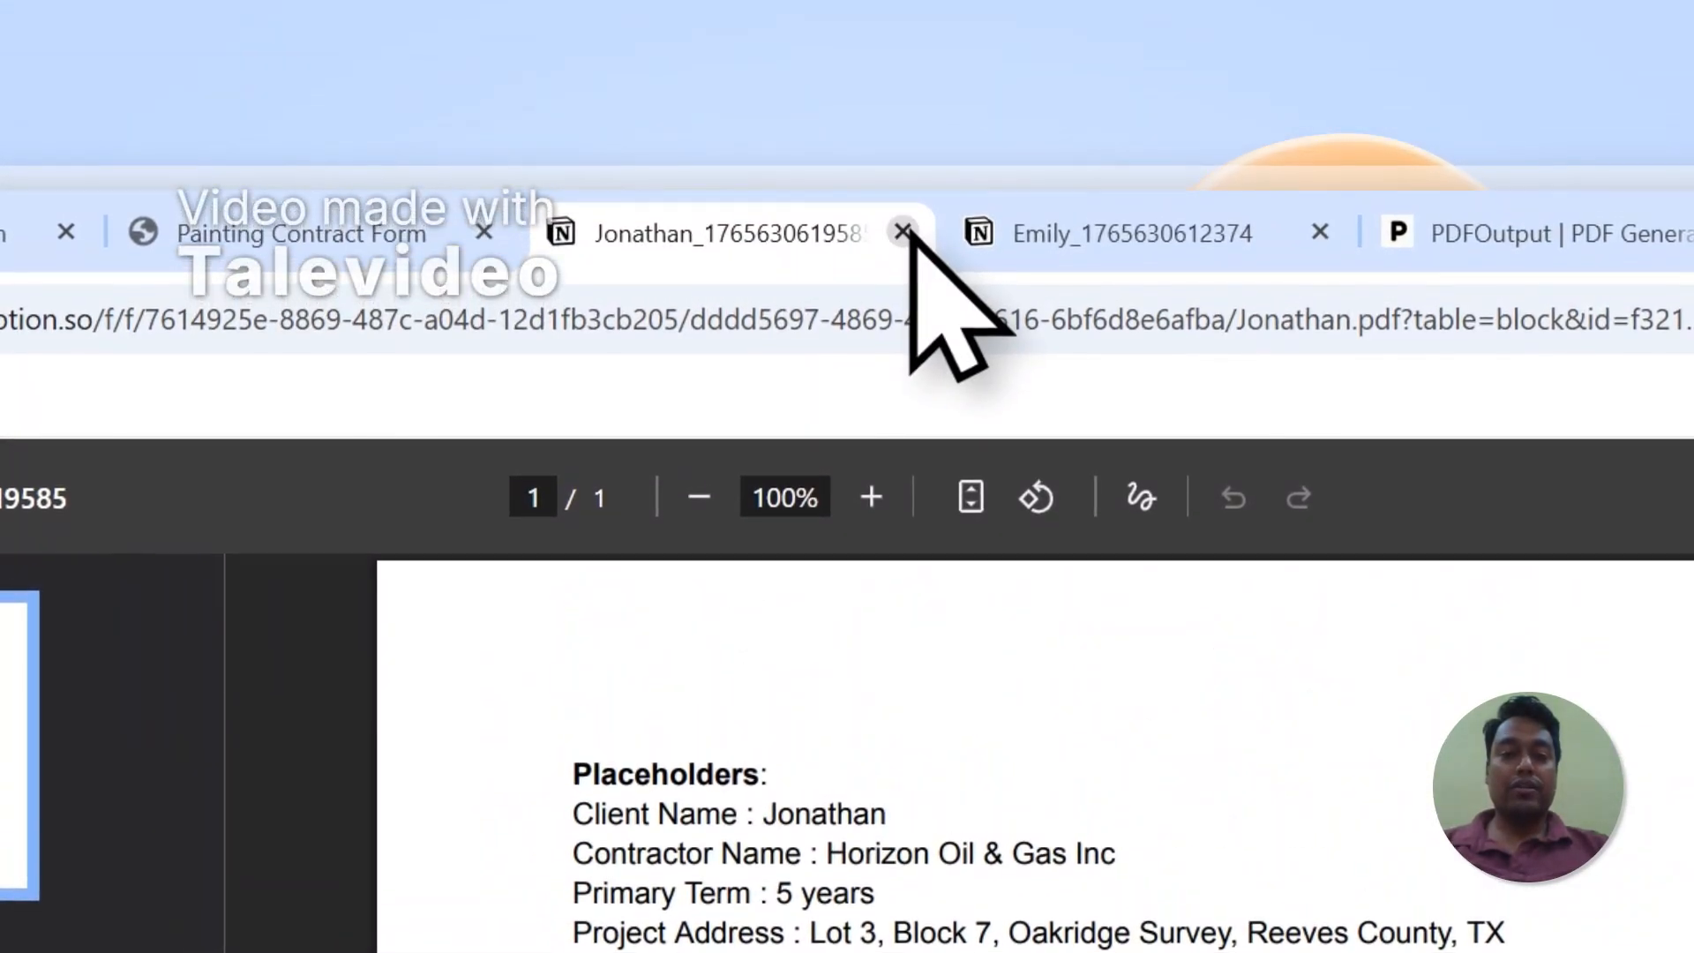
left_click(902, 233)
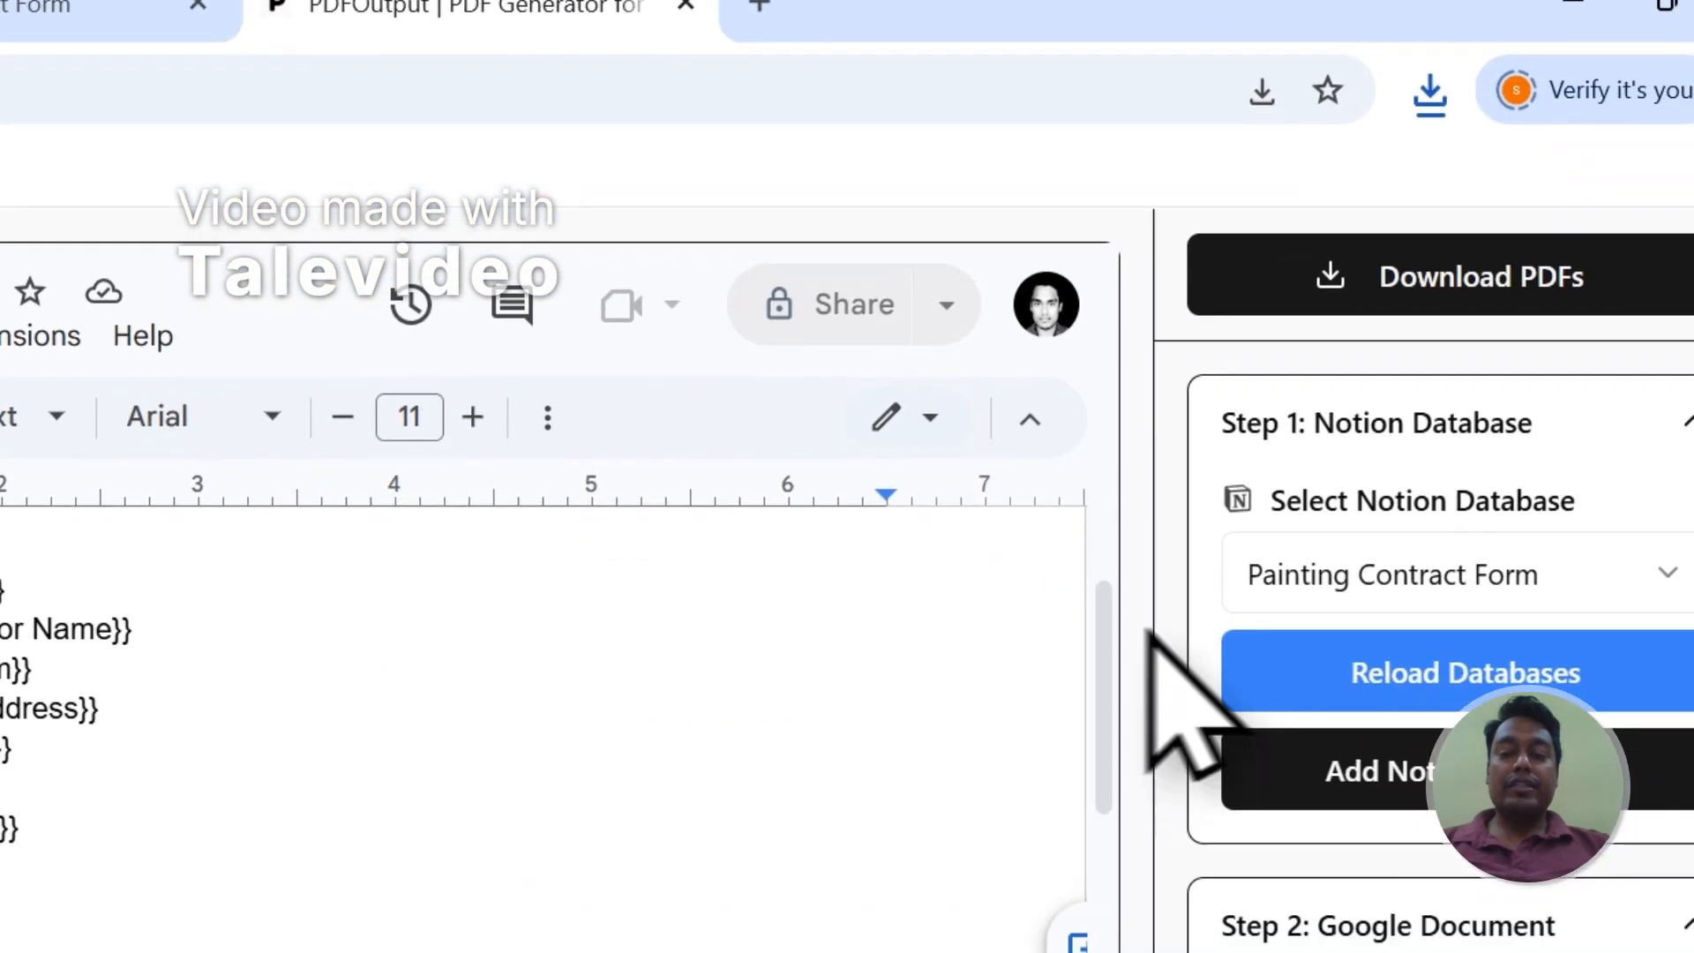
Review the PDF File Name setting and the automation option in PDFOutput's Mapping Section
scroll(1172, 681, "down", 3)
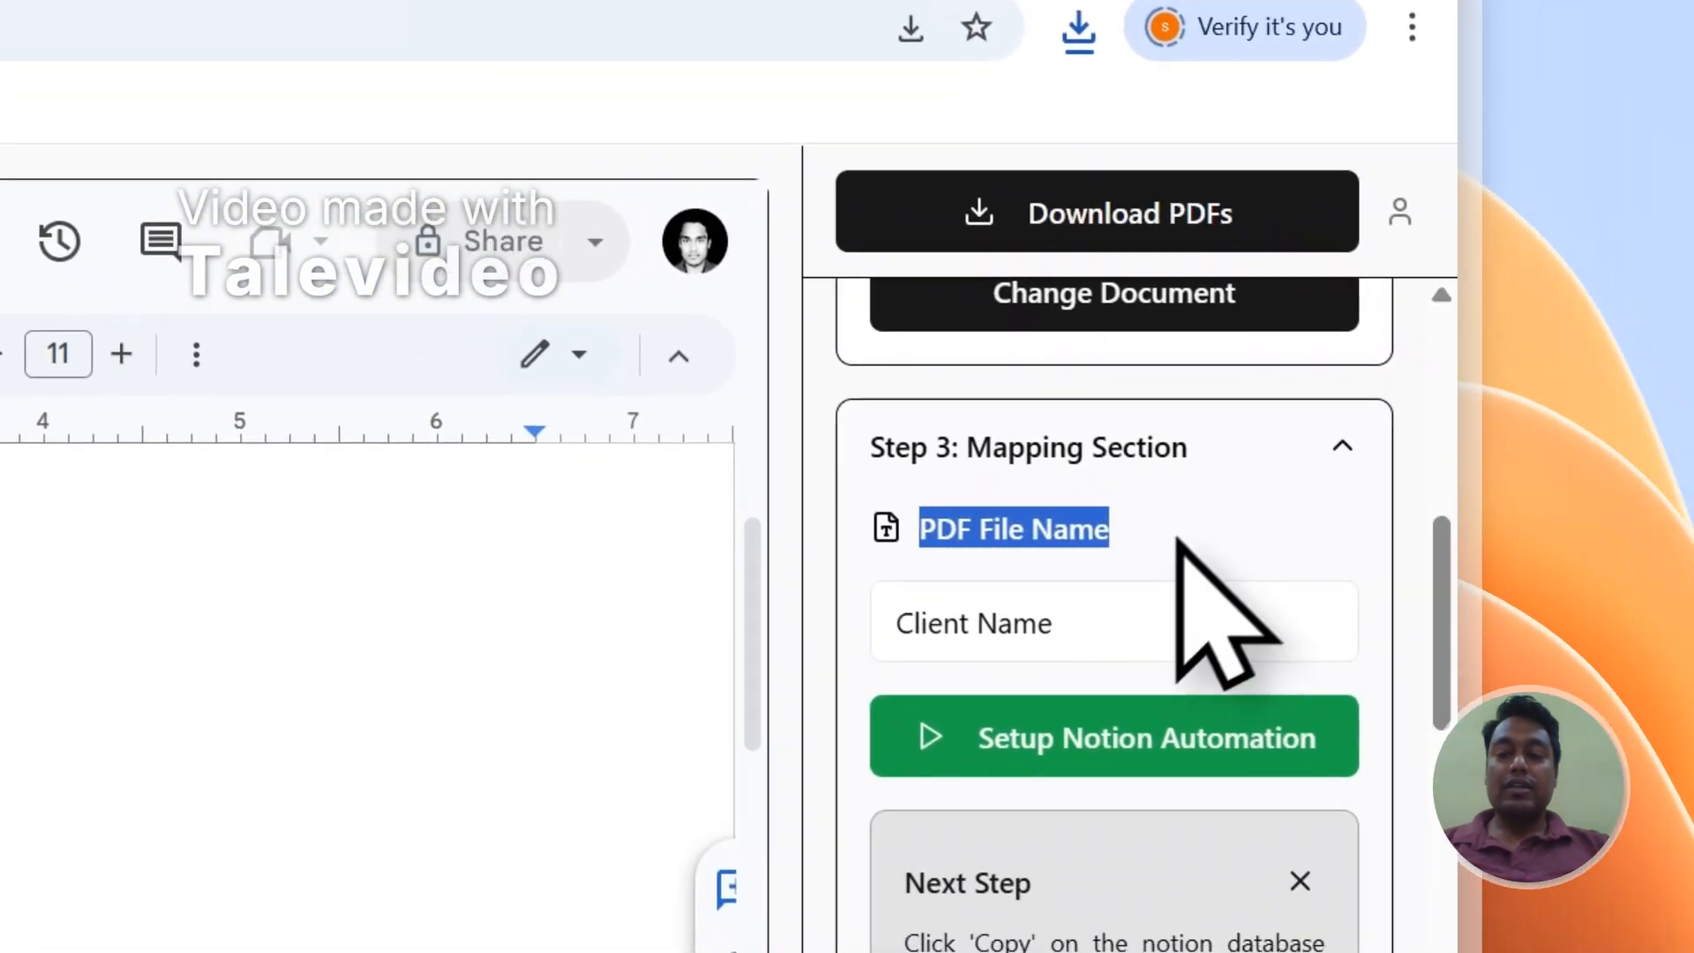
left_click(1179, 542)
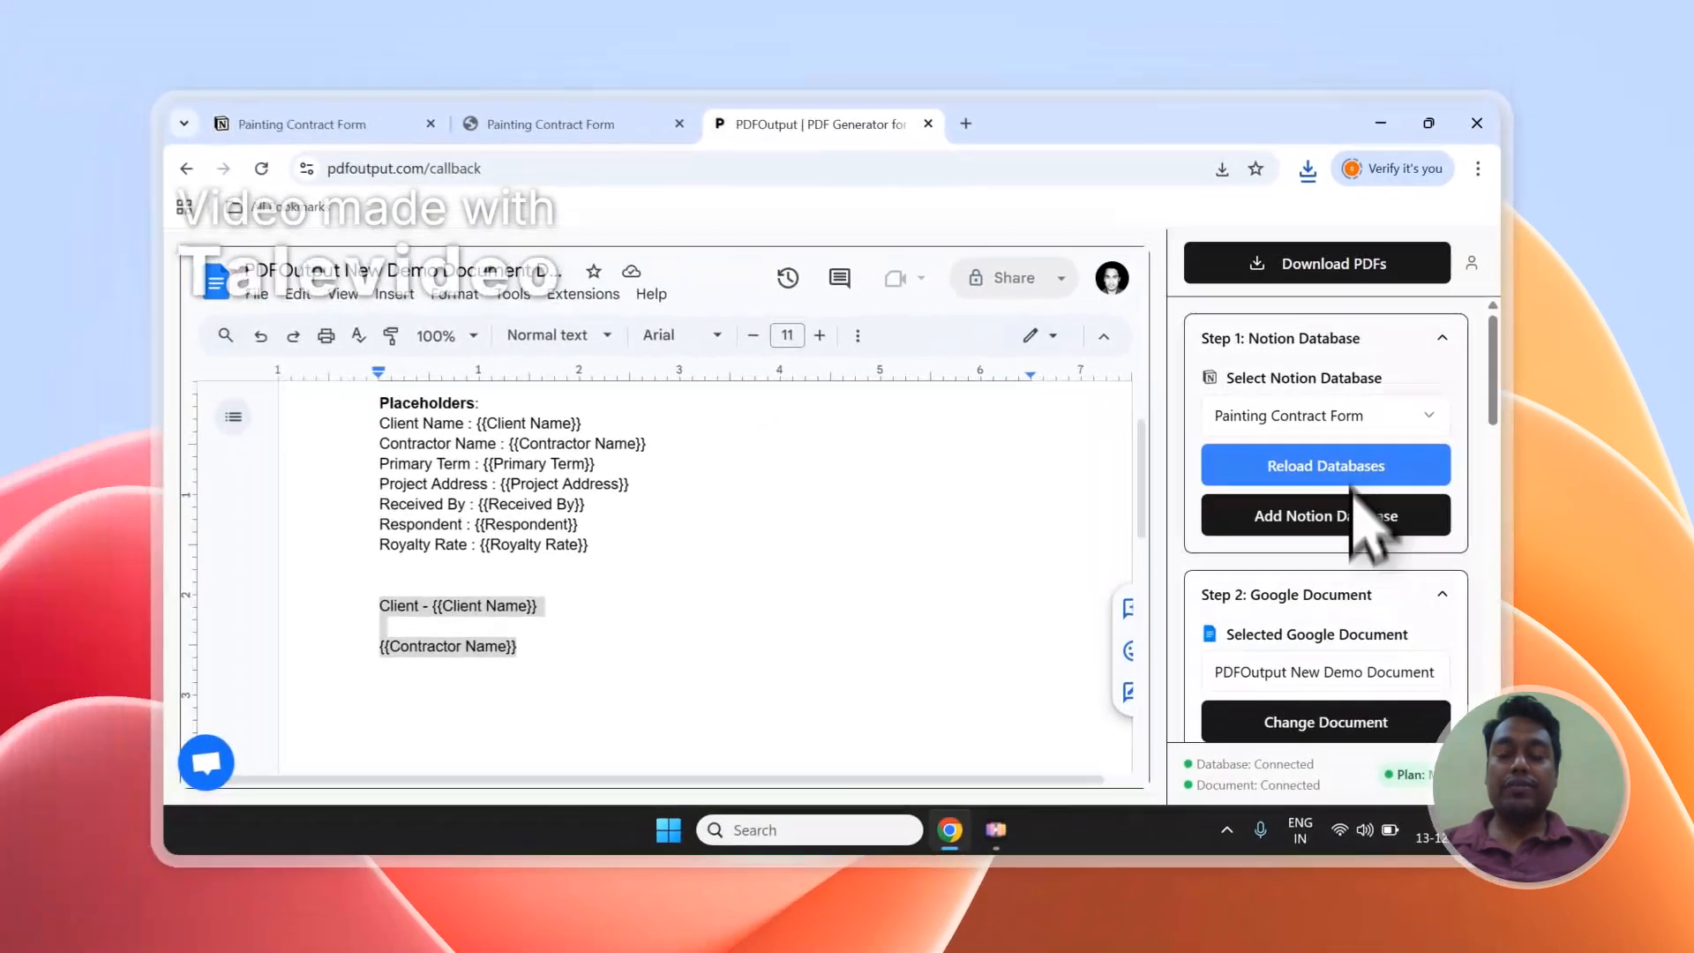
scroll(1360, 536, "down", 5)
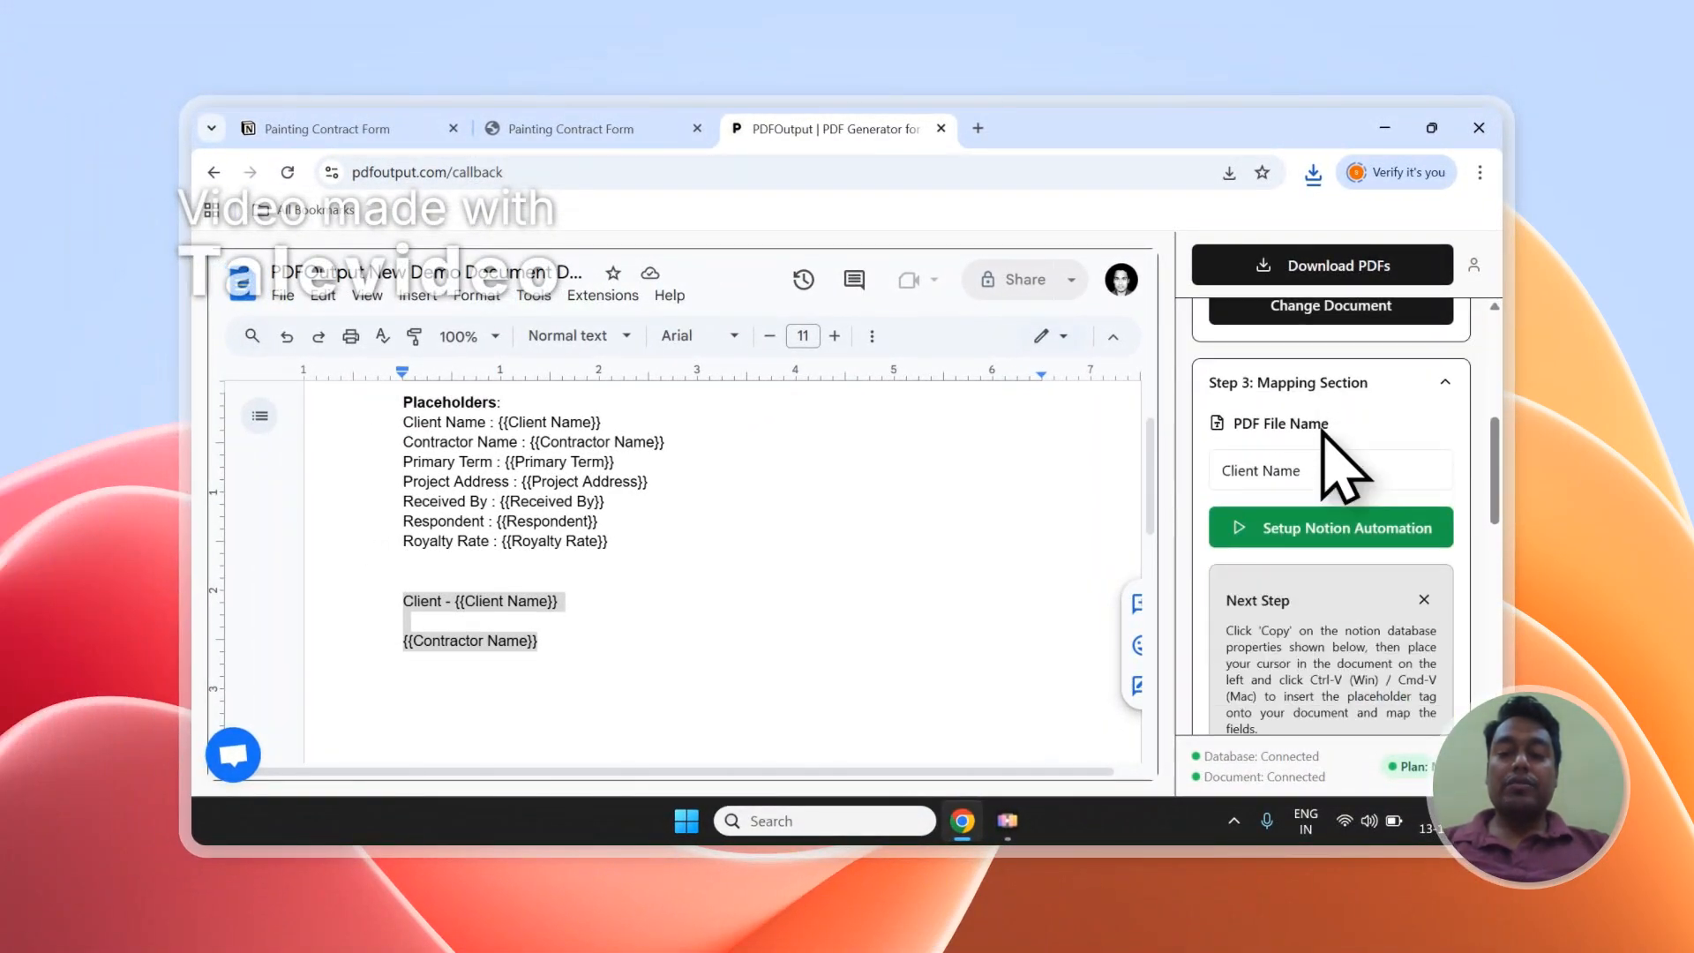
Add a new page to the Painting Contract Form responses in Notion and set its GeneratePDF status to Ready to Generate
left_click(481, 128)
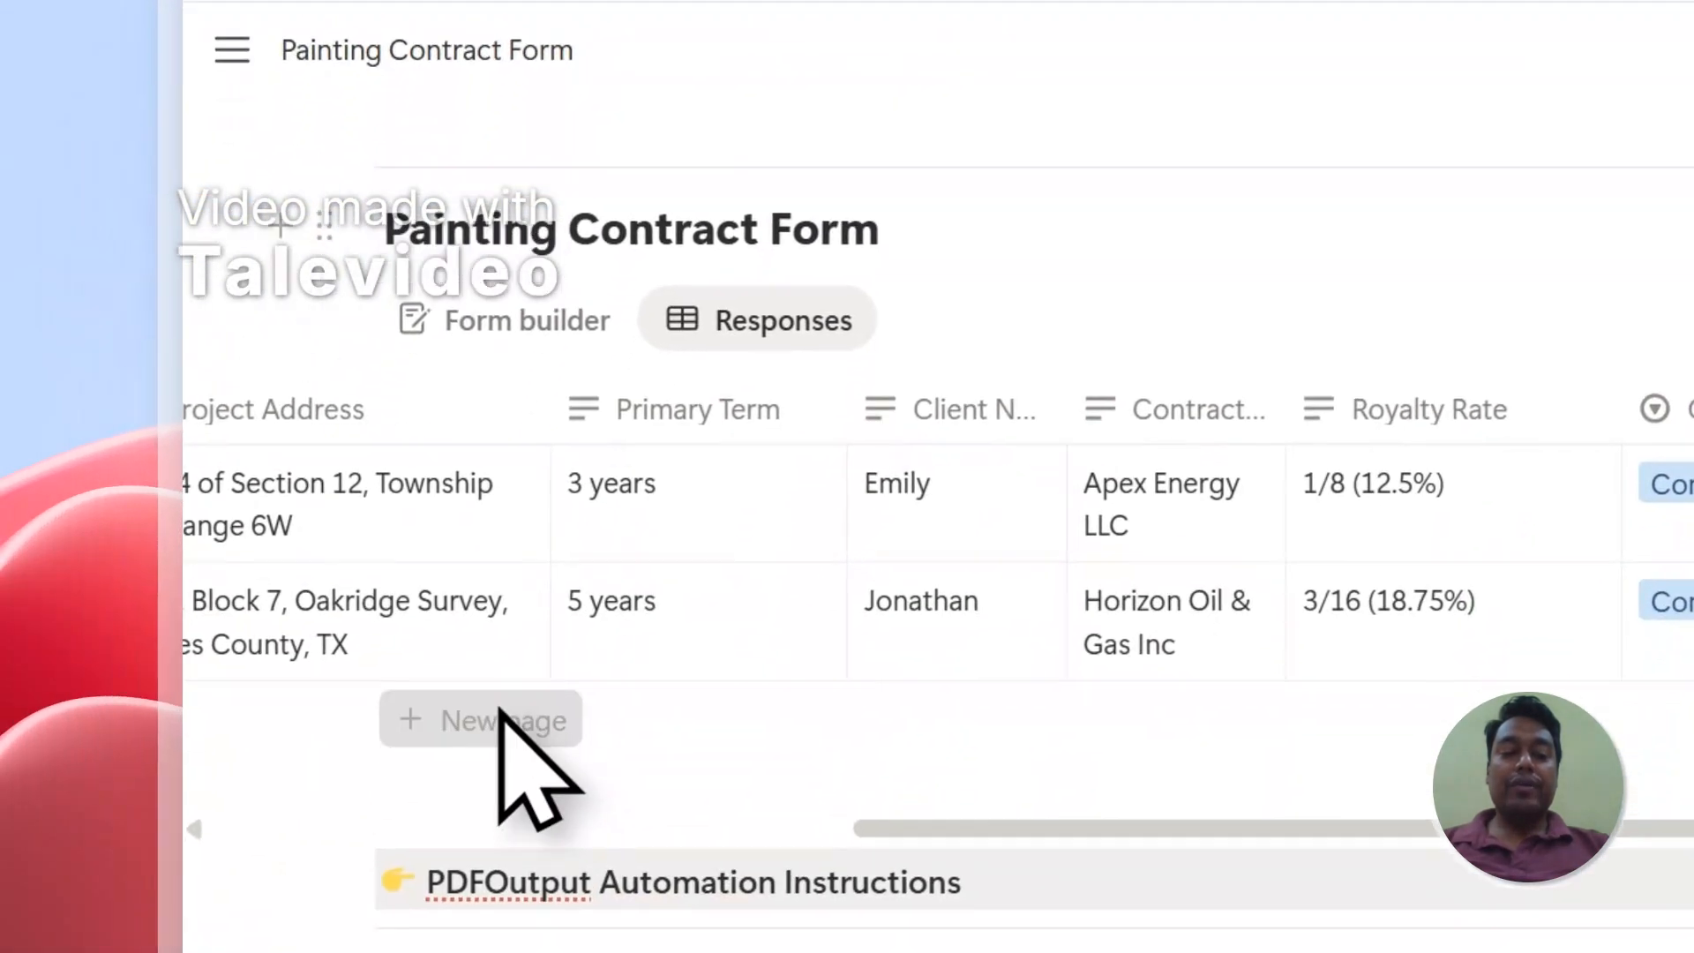
left_click(495, 715)
left_click(1434, 496)
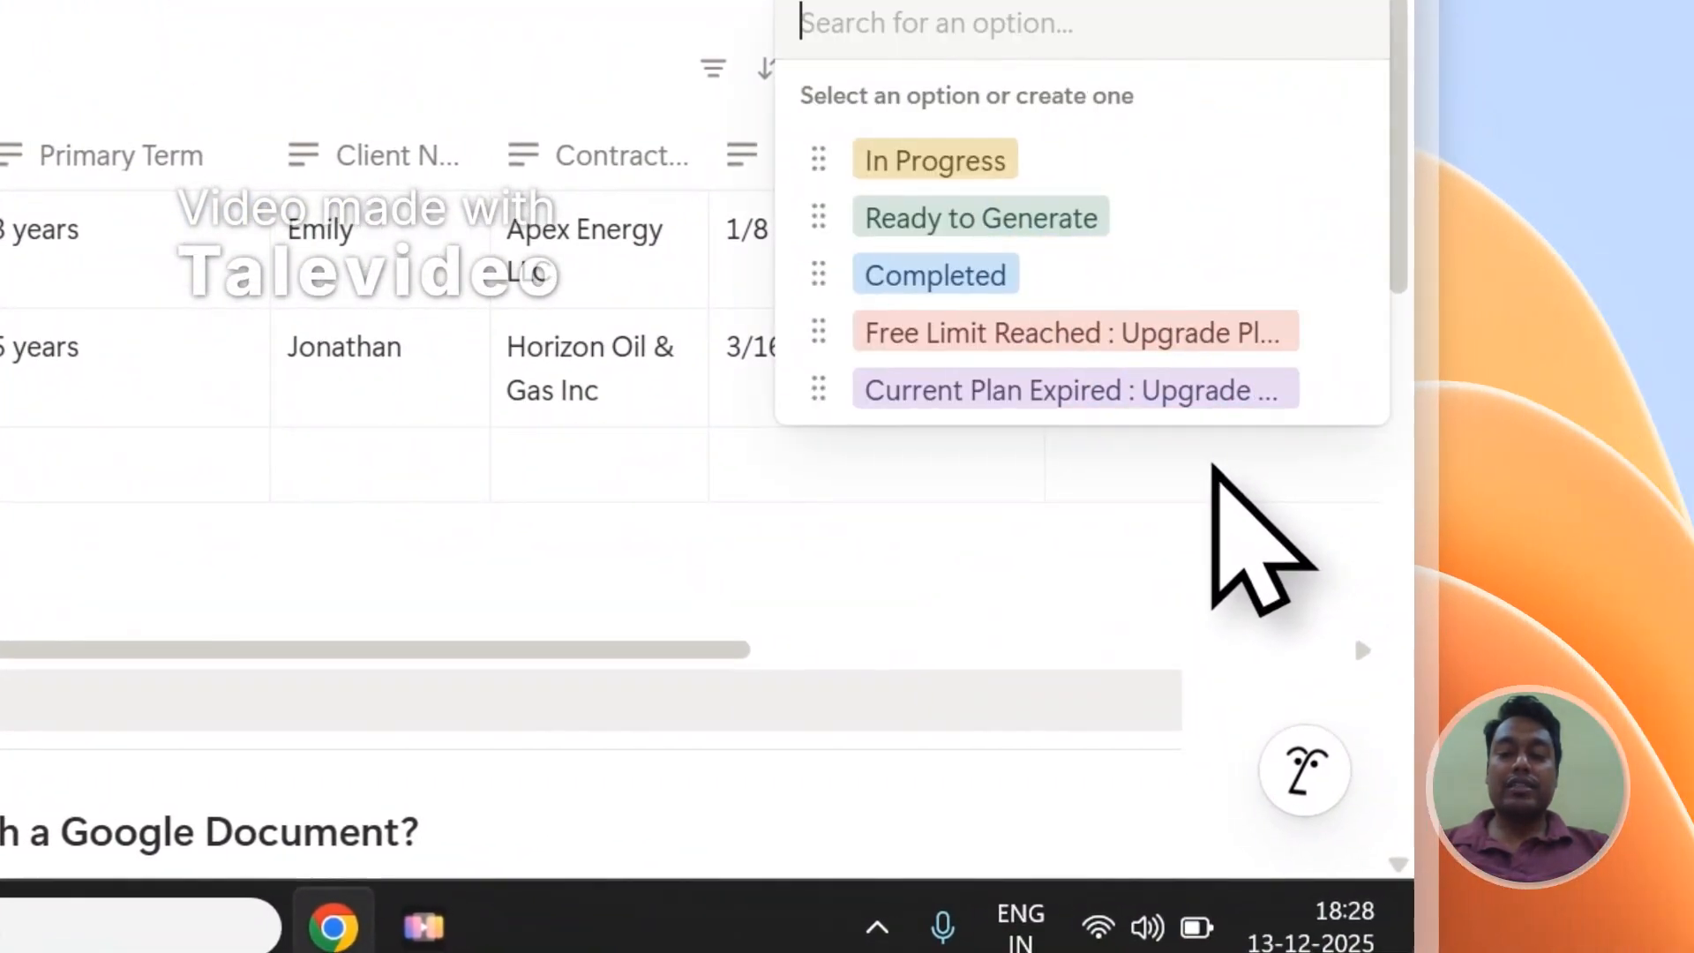
left_click(1227, 265)
left_click_drag(677, 656, 1323, 695)
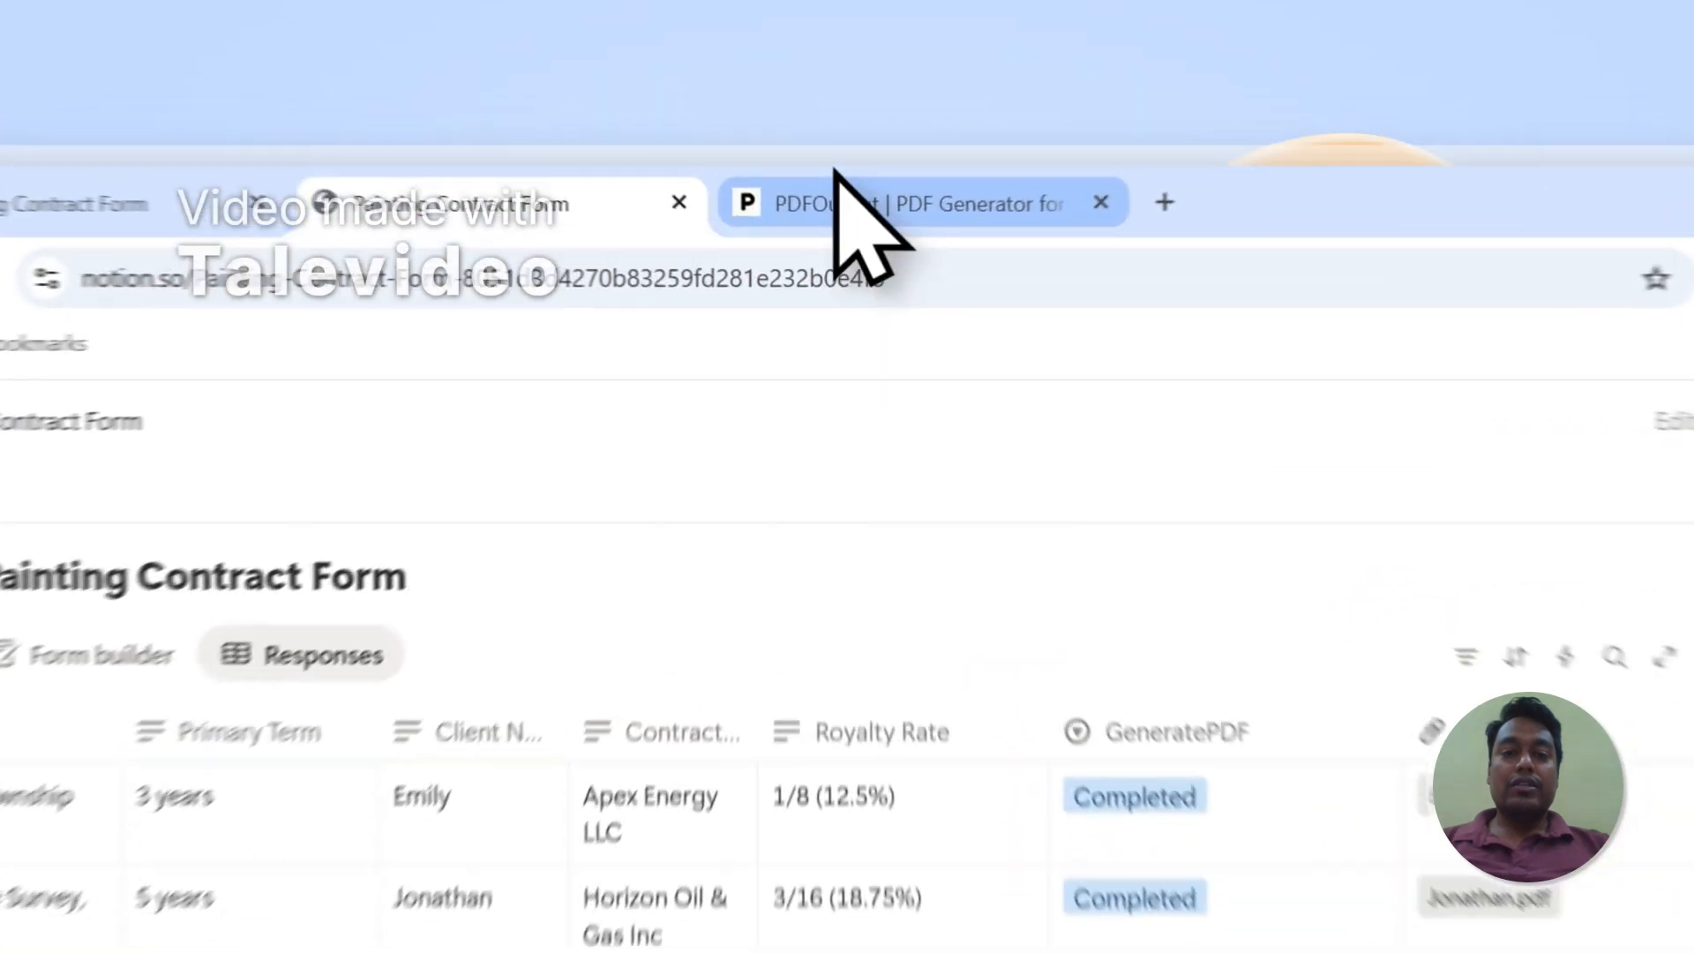
Review the Setup Notion Automation option and the selected Notion database in PDFOutput, and return to the Notion responses
left_click(798, 129)
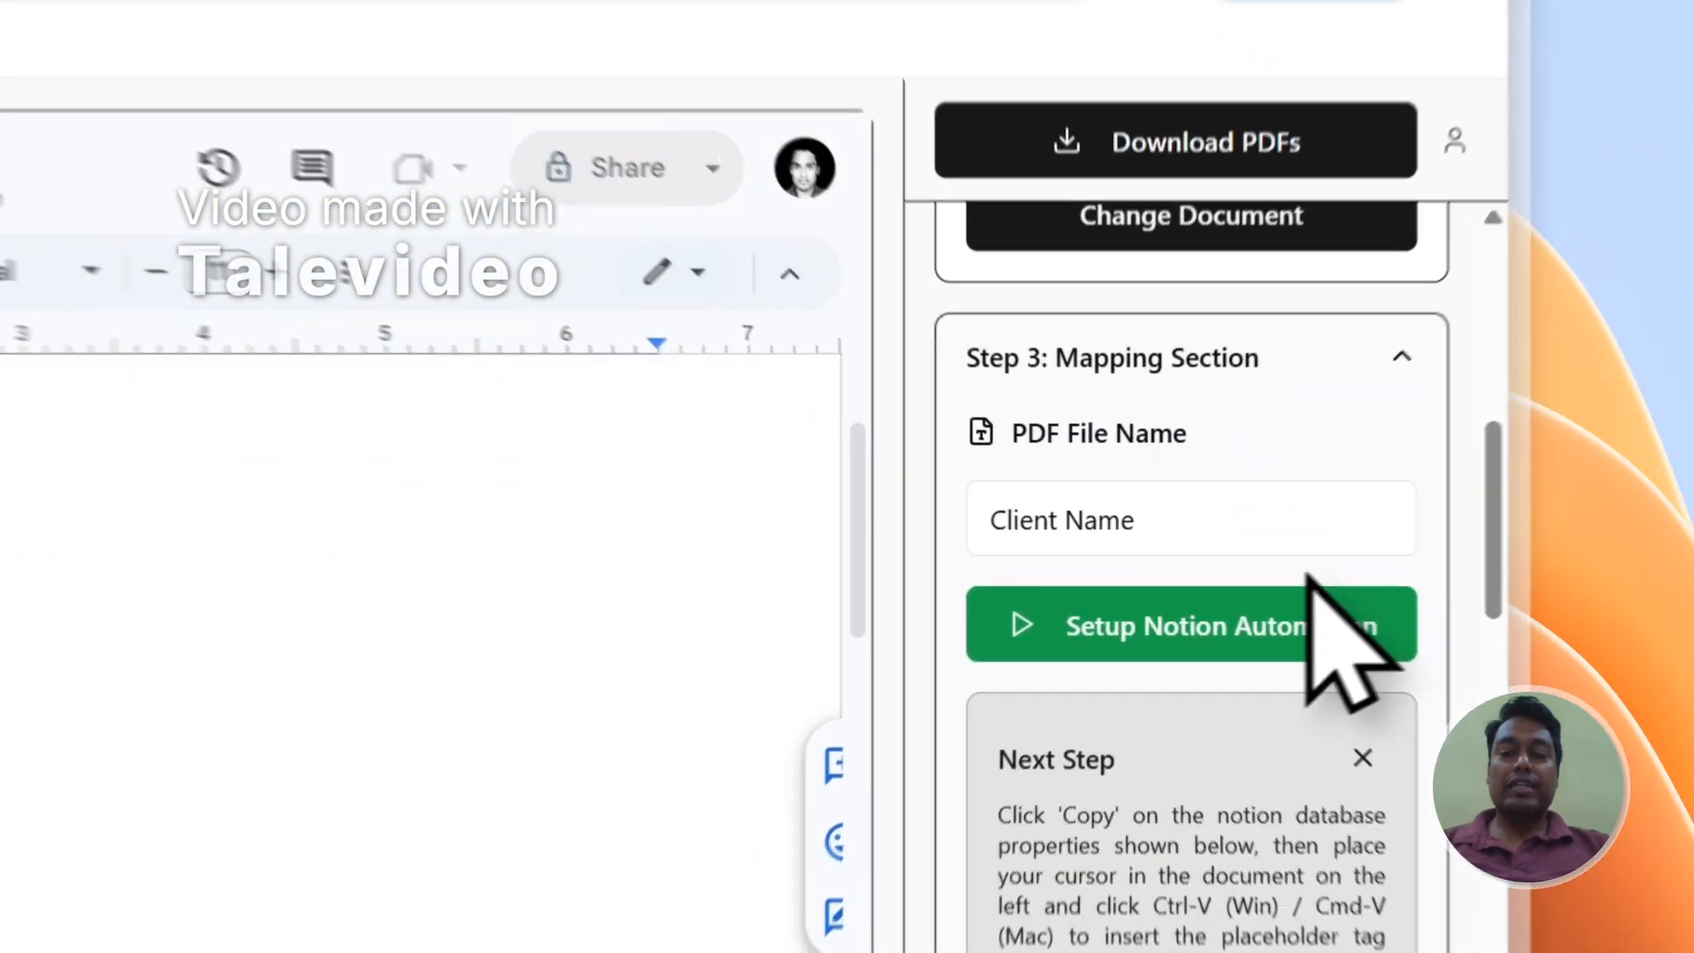
scroll(1400, 427, "up", 5)
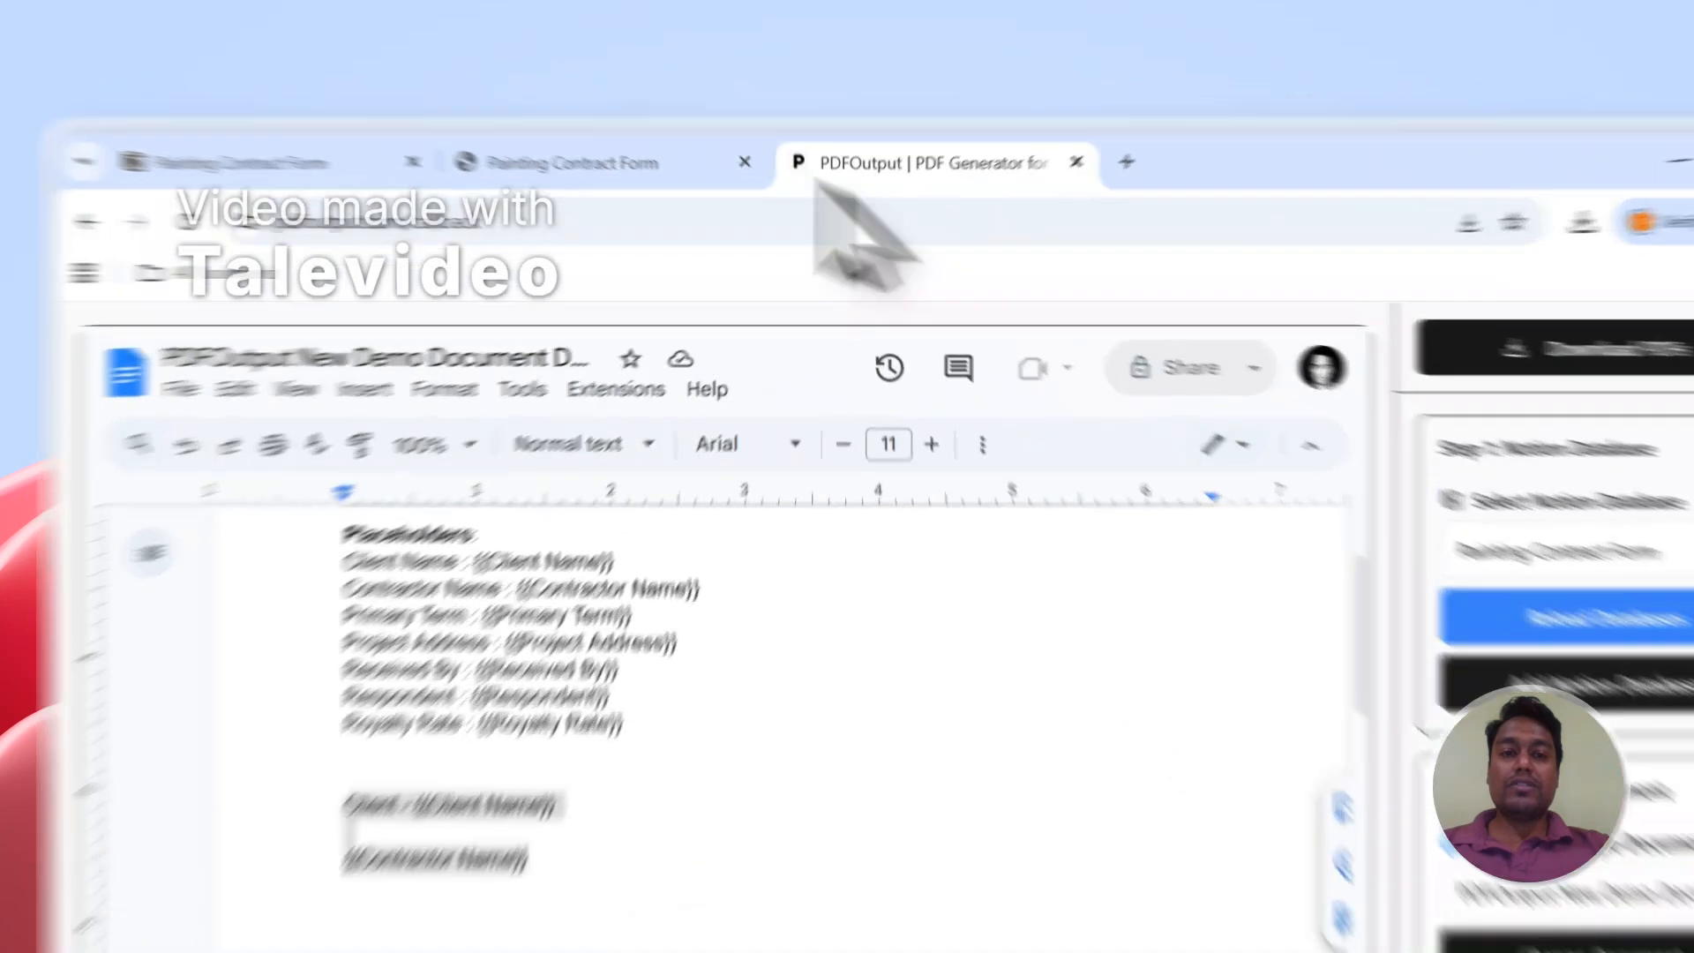
left_click(618, 125)
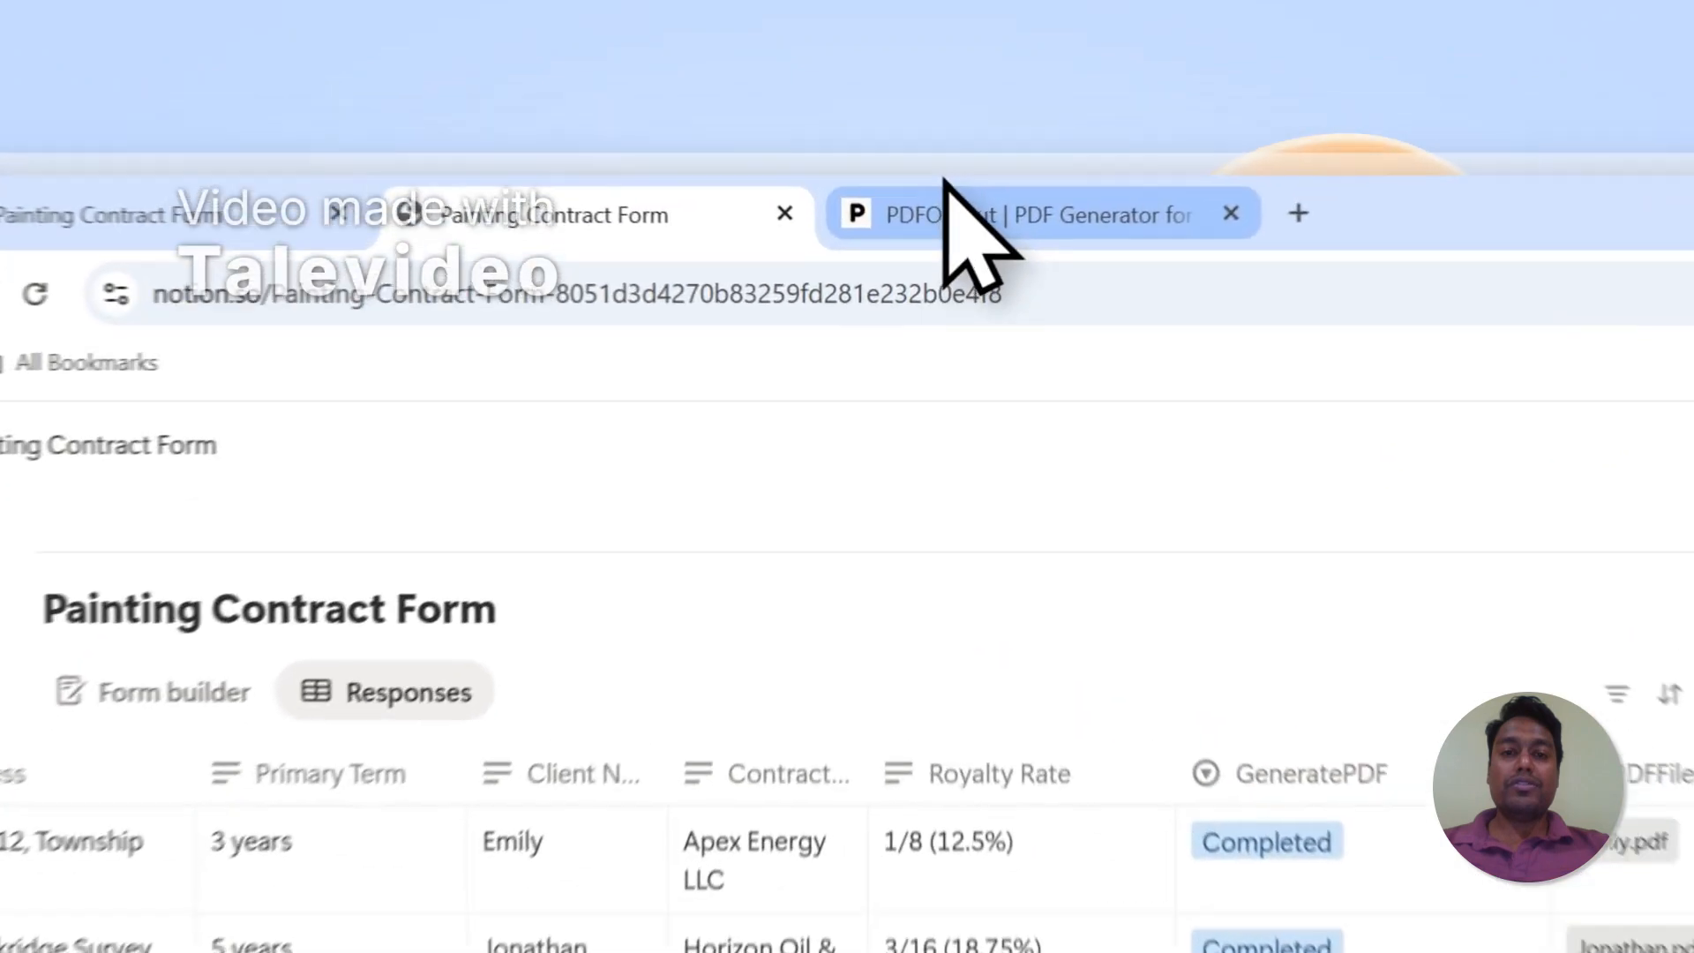
Switch to PDFOutput, open its support chat to view the contact option, and close the chat
left_click(785, 123)
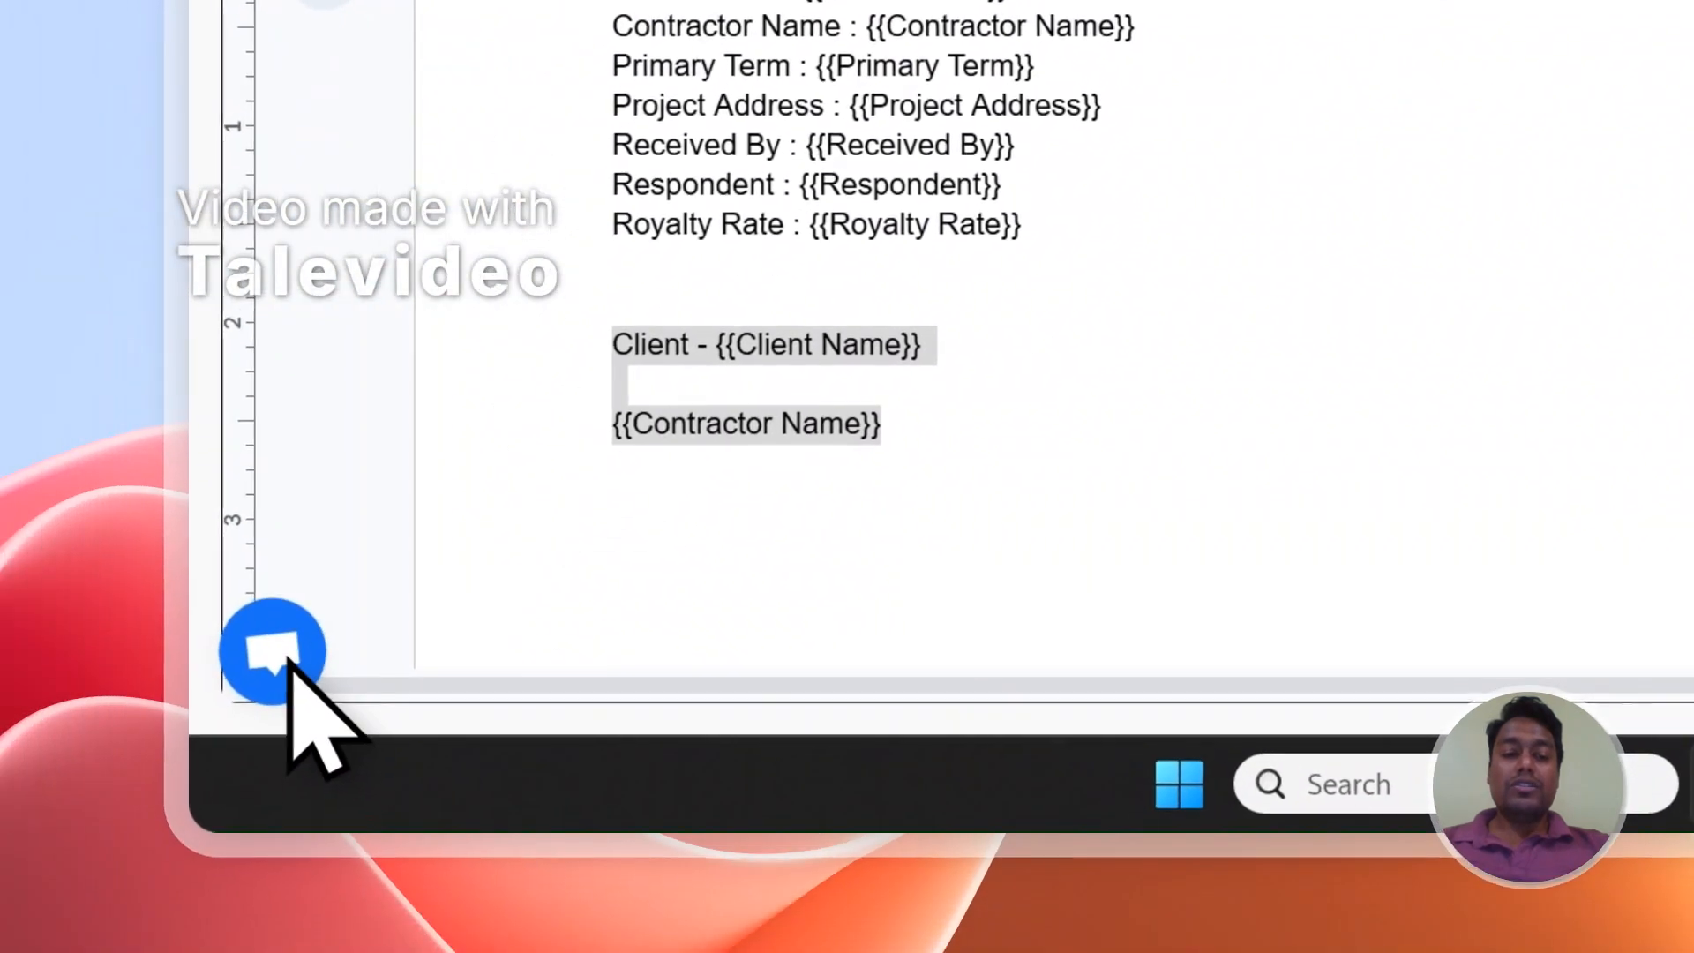
left_click(265, 690)
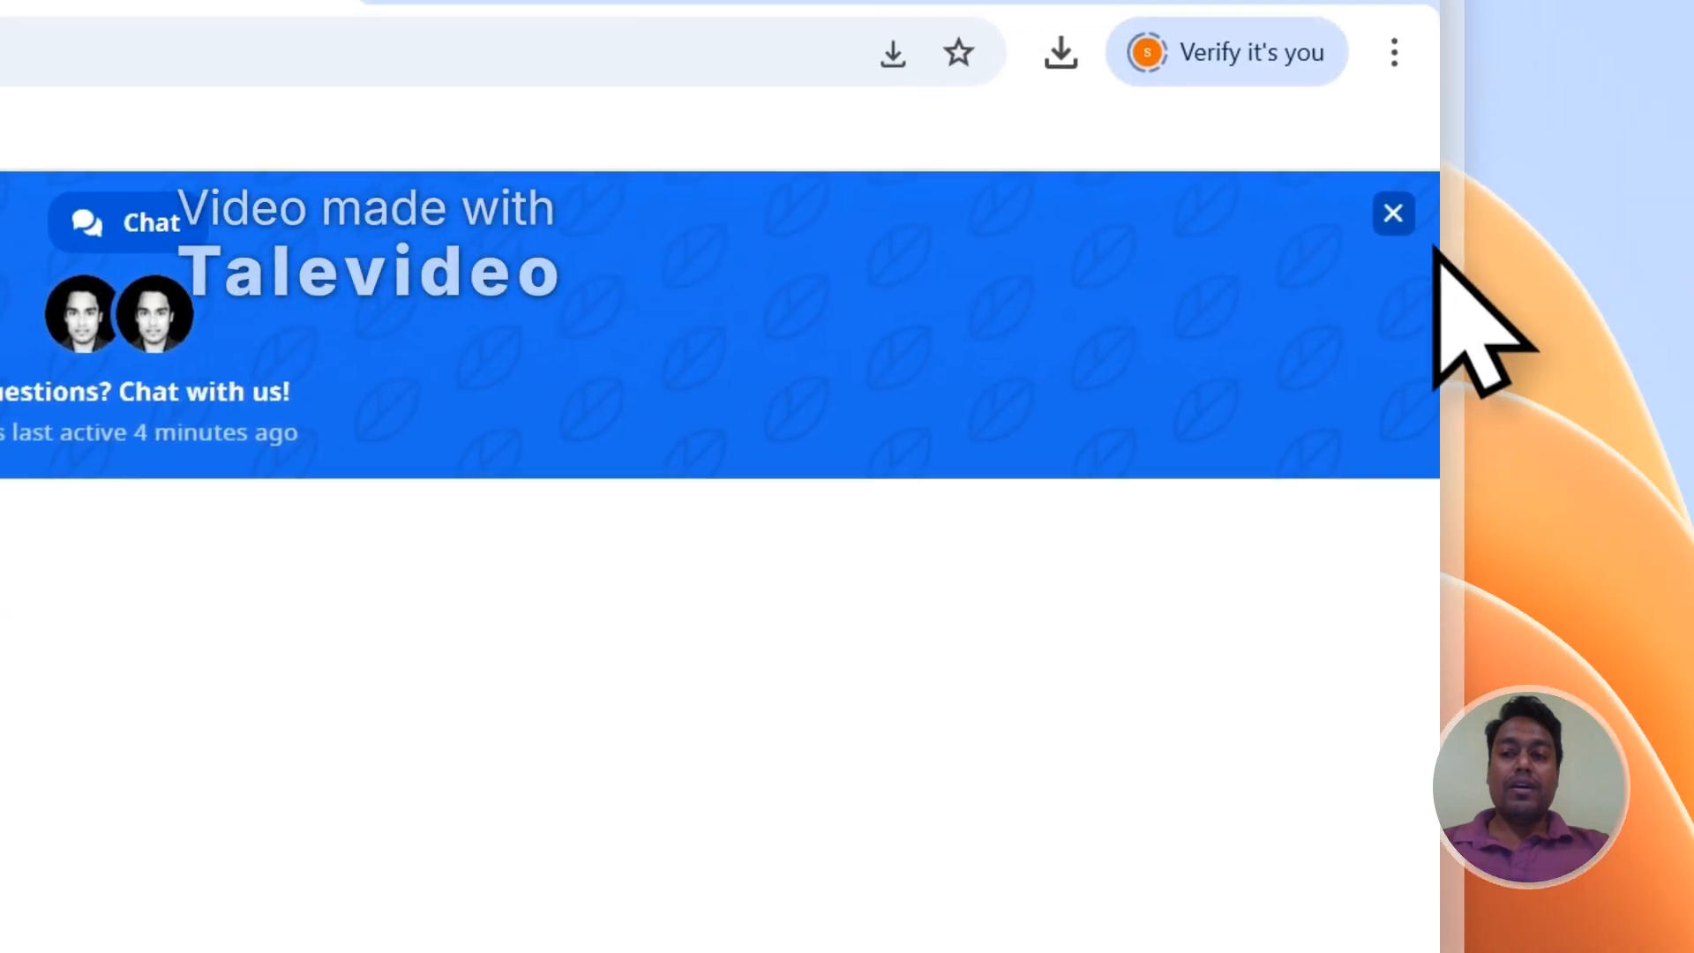
left_click(1394, 213)
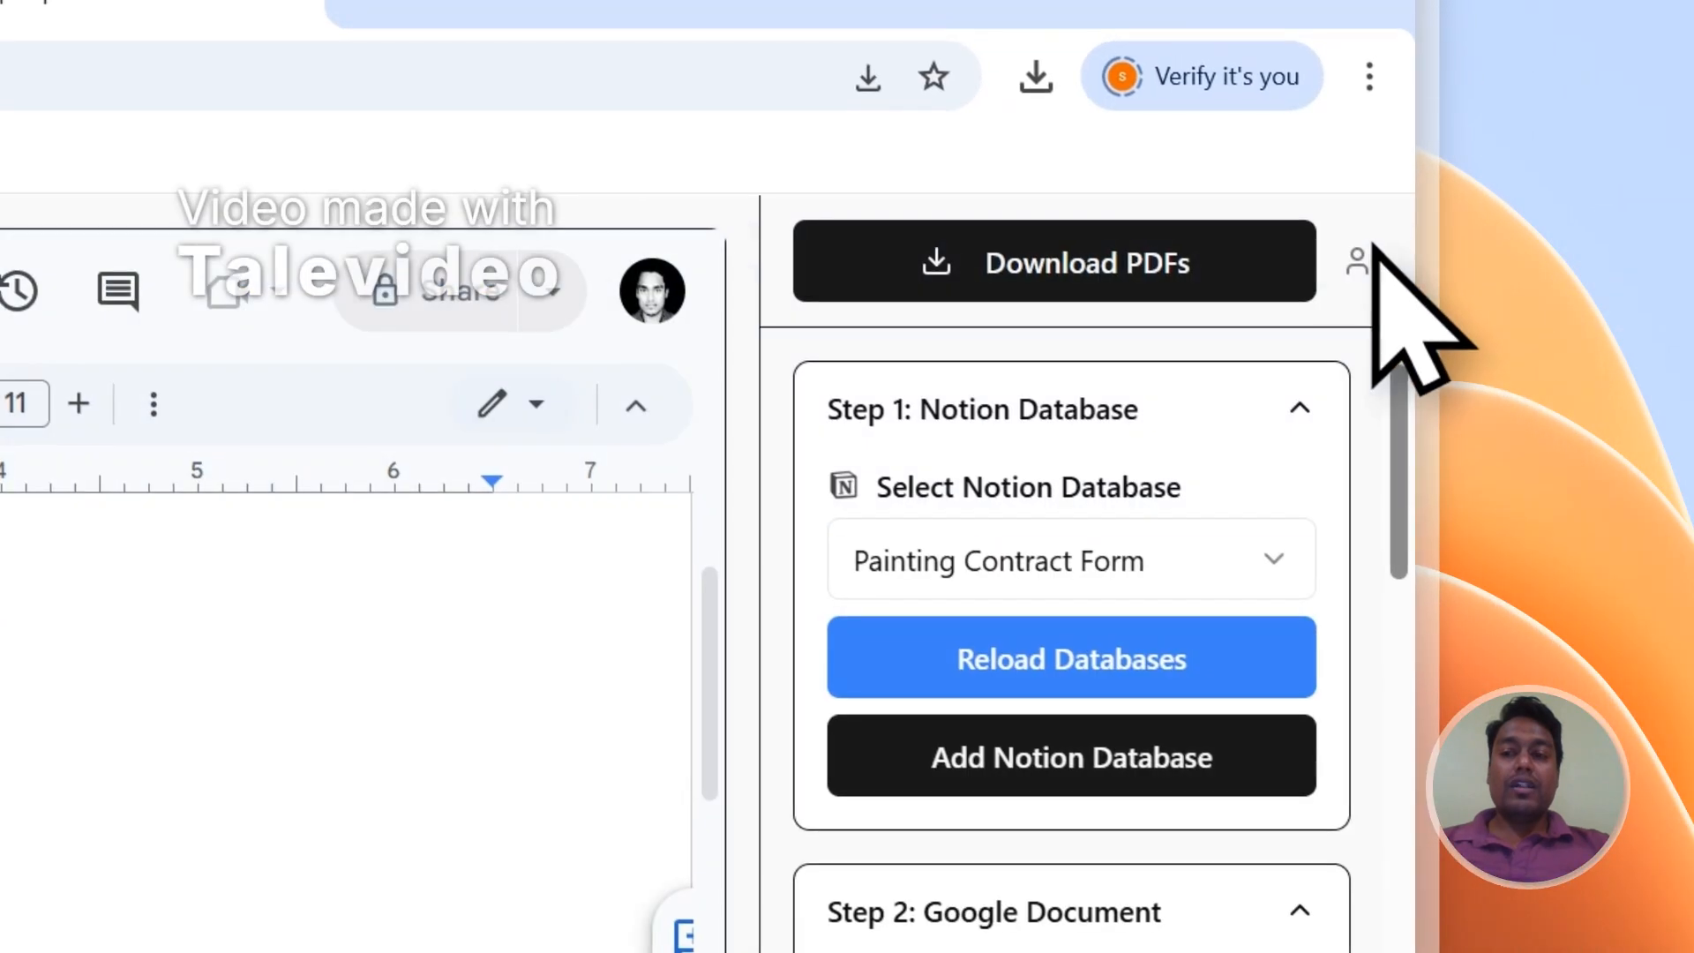
Leave the PDFOutput mapping workspace for the site's home page and open the Contact page to view its message form
left_click(1381, 236)
left_click(1114, 590)
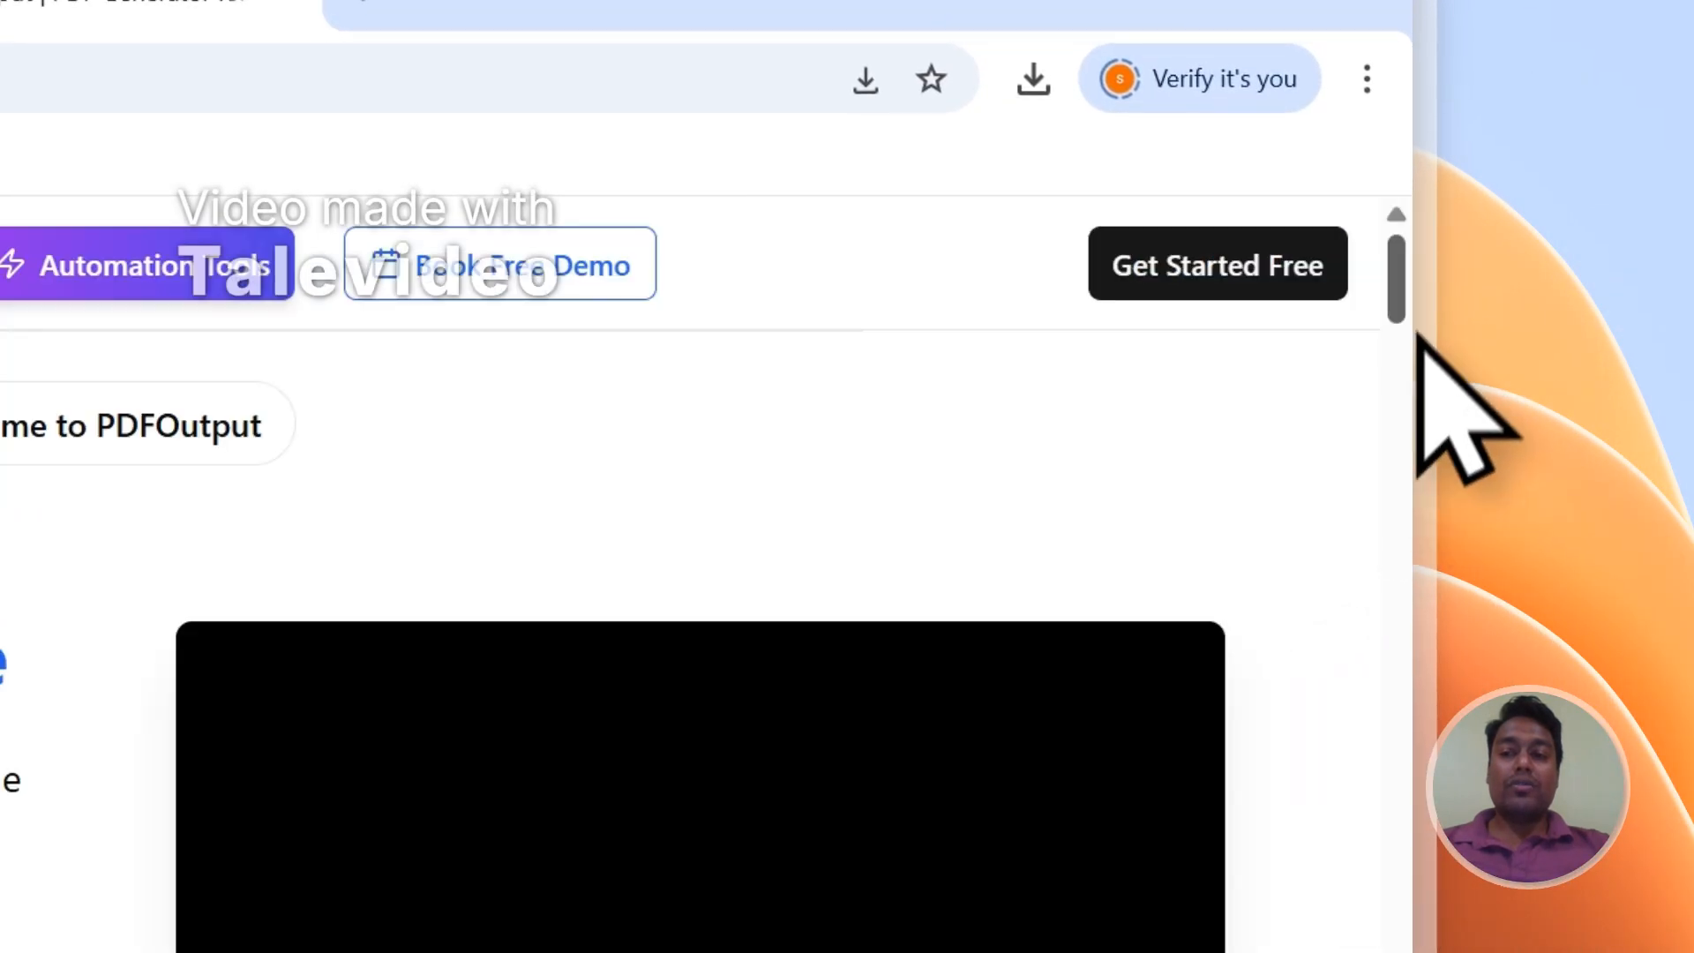
scroll(1403, 336, "down", 20)
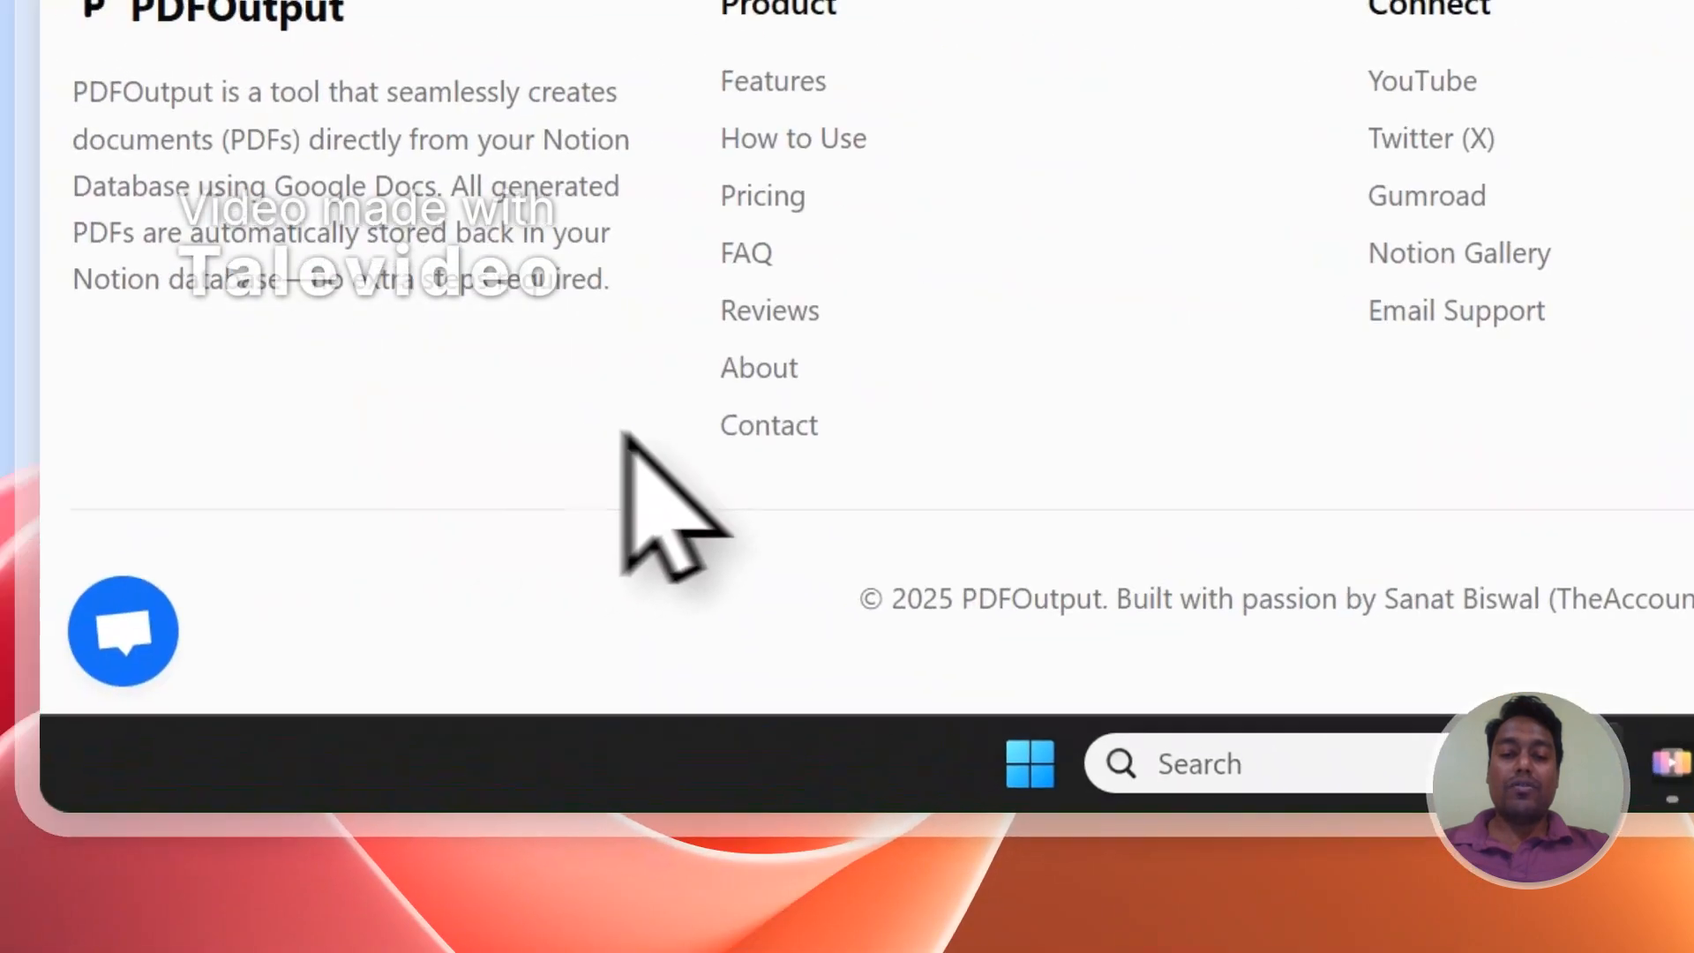
left_click(882, 445)
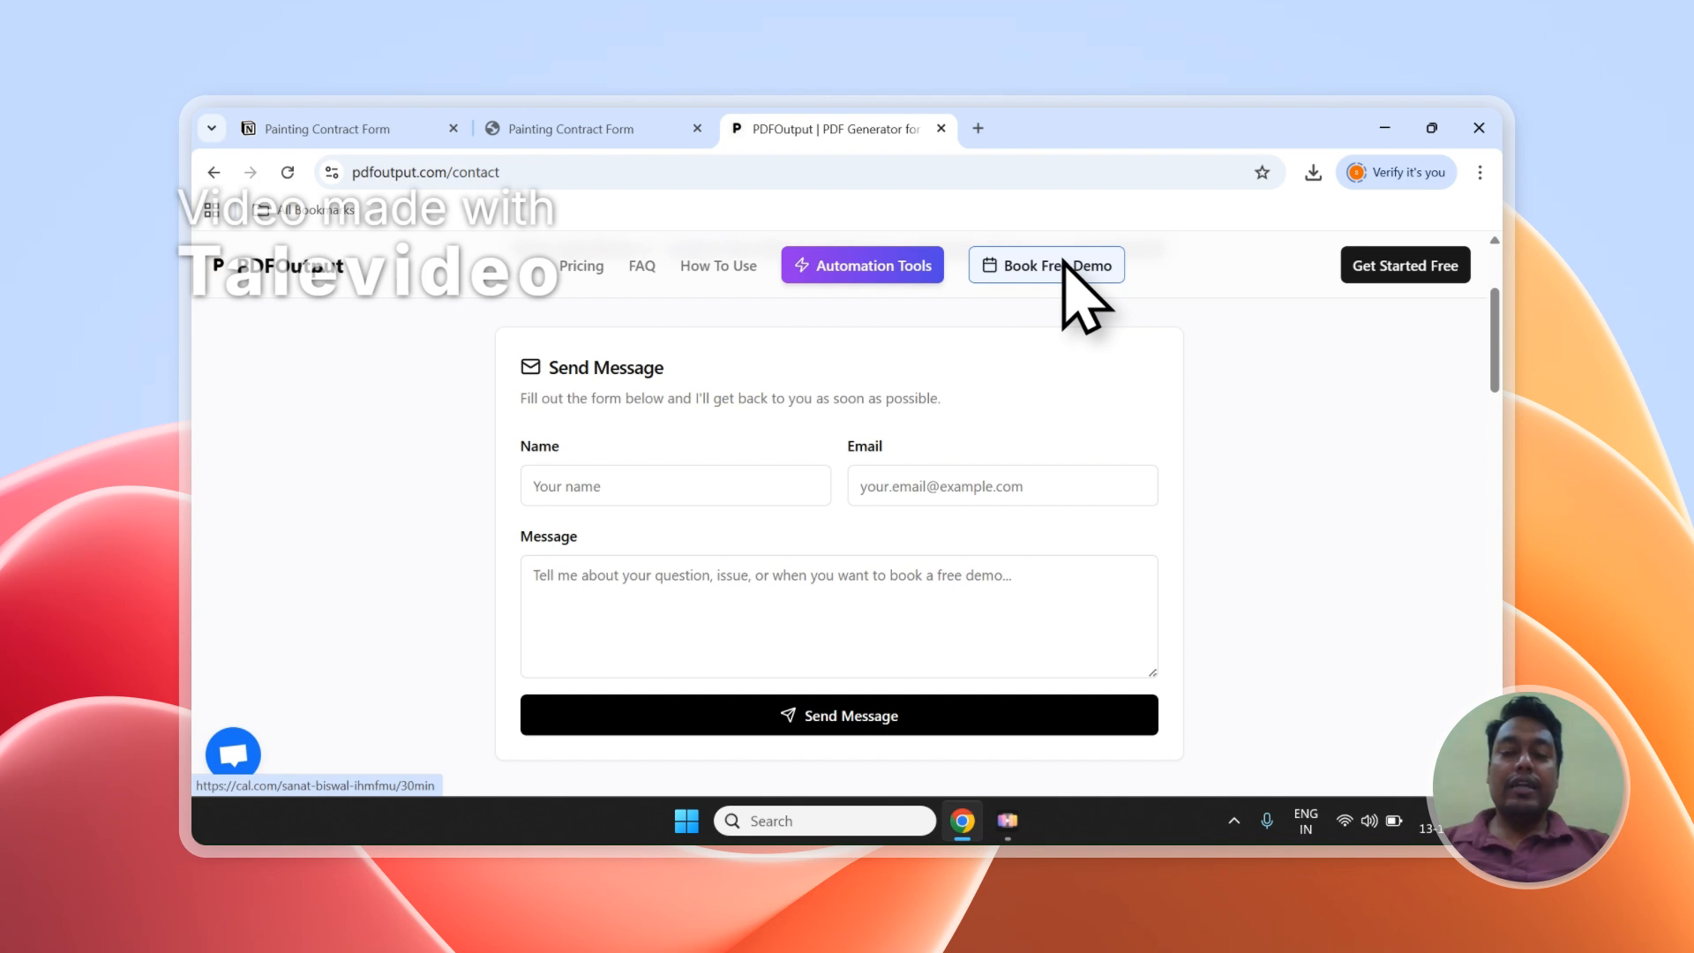
Return to the Painting Contract Form responses in Notion and check the new row's GeneratePDF status
left_click(569, 129)
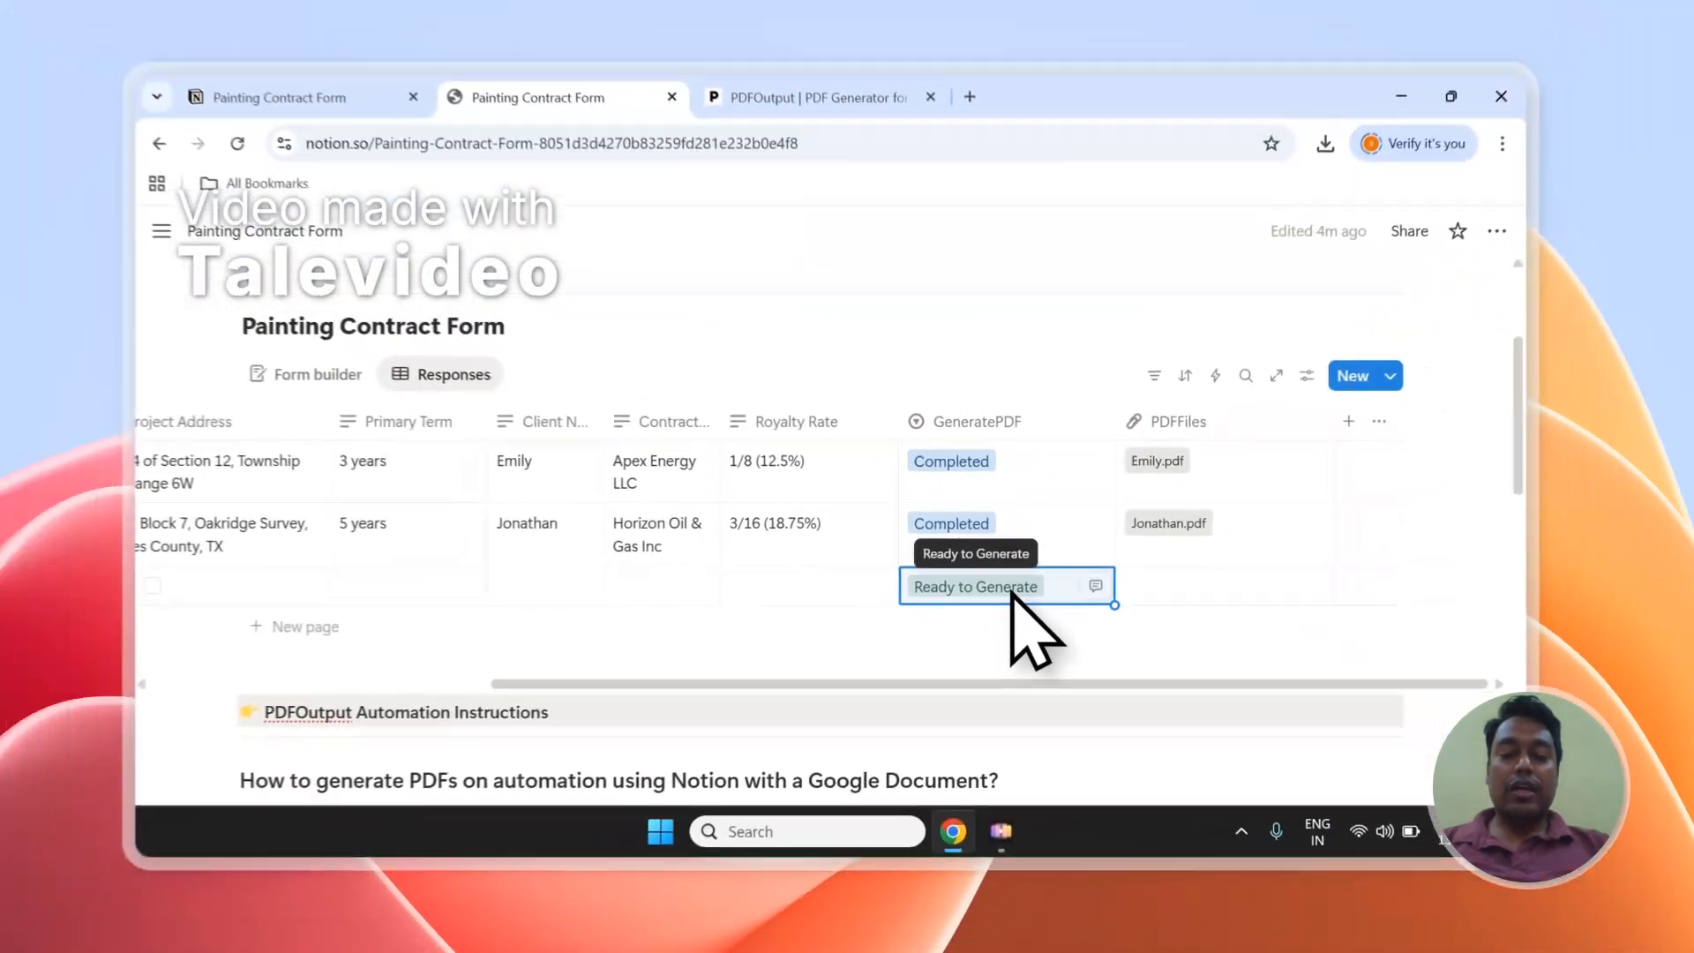
scroll(1012, 593, "up", 1)
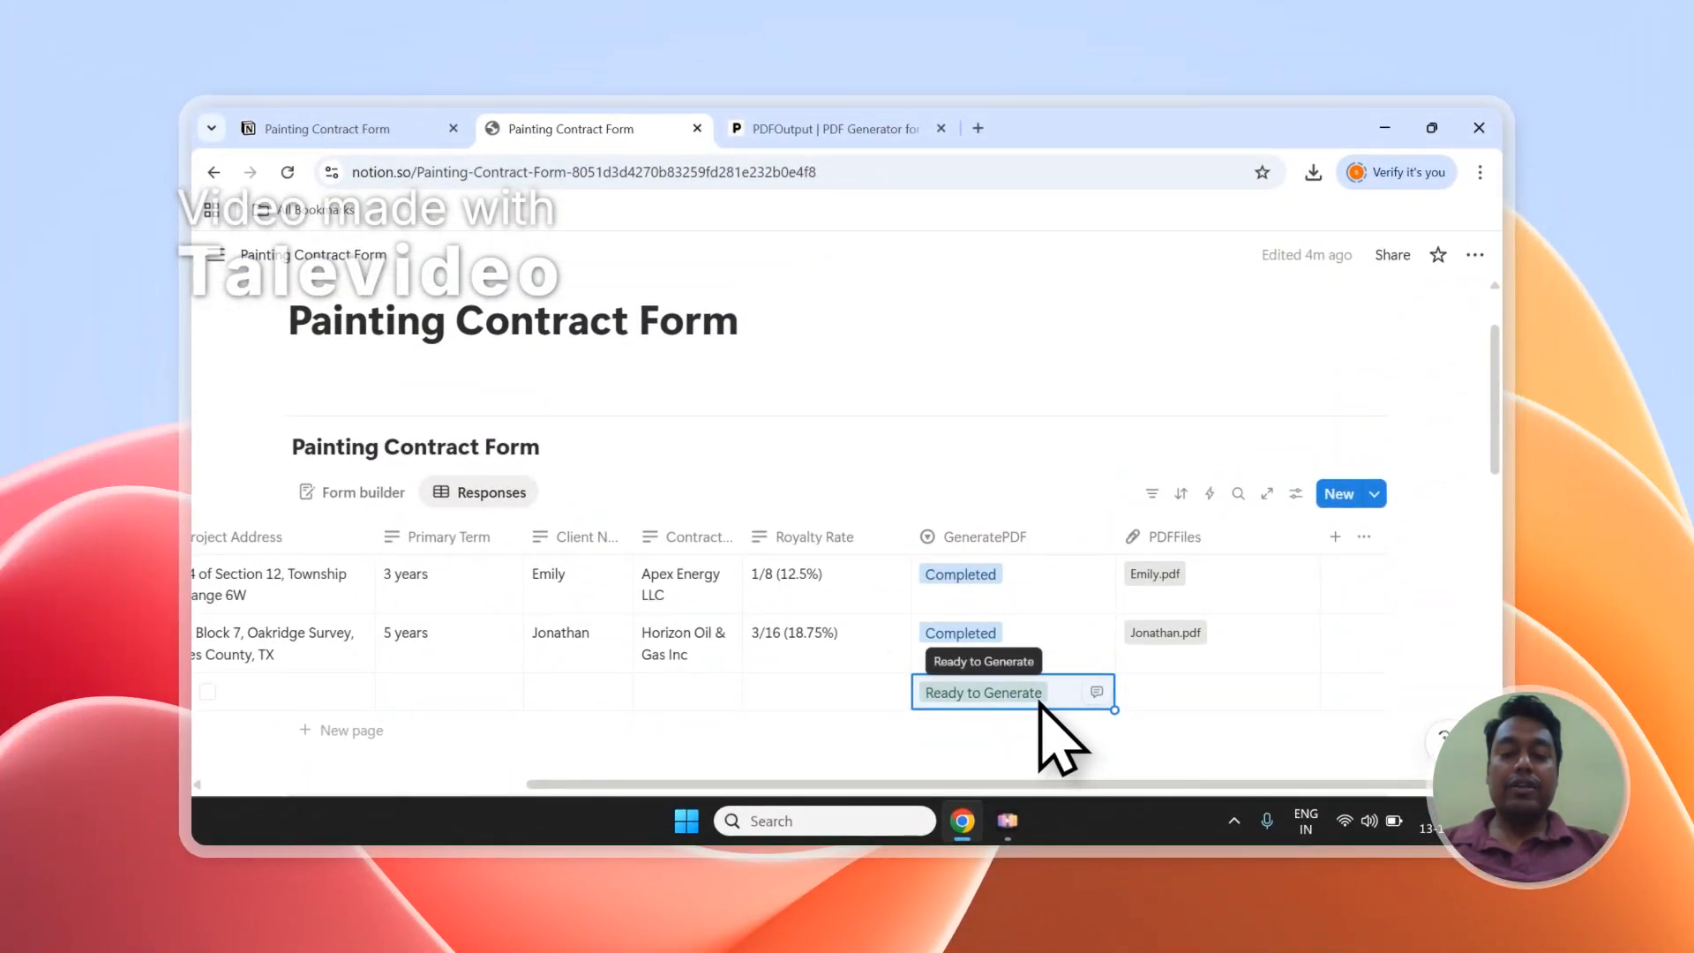